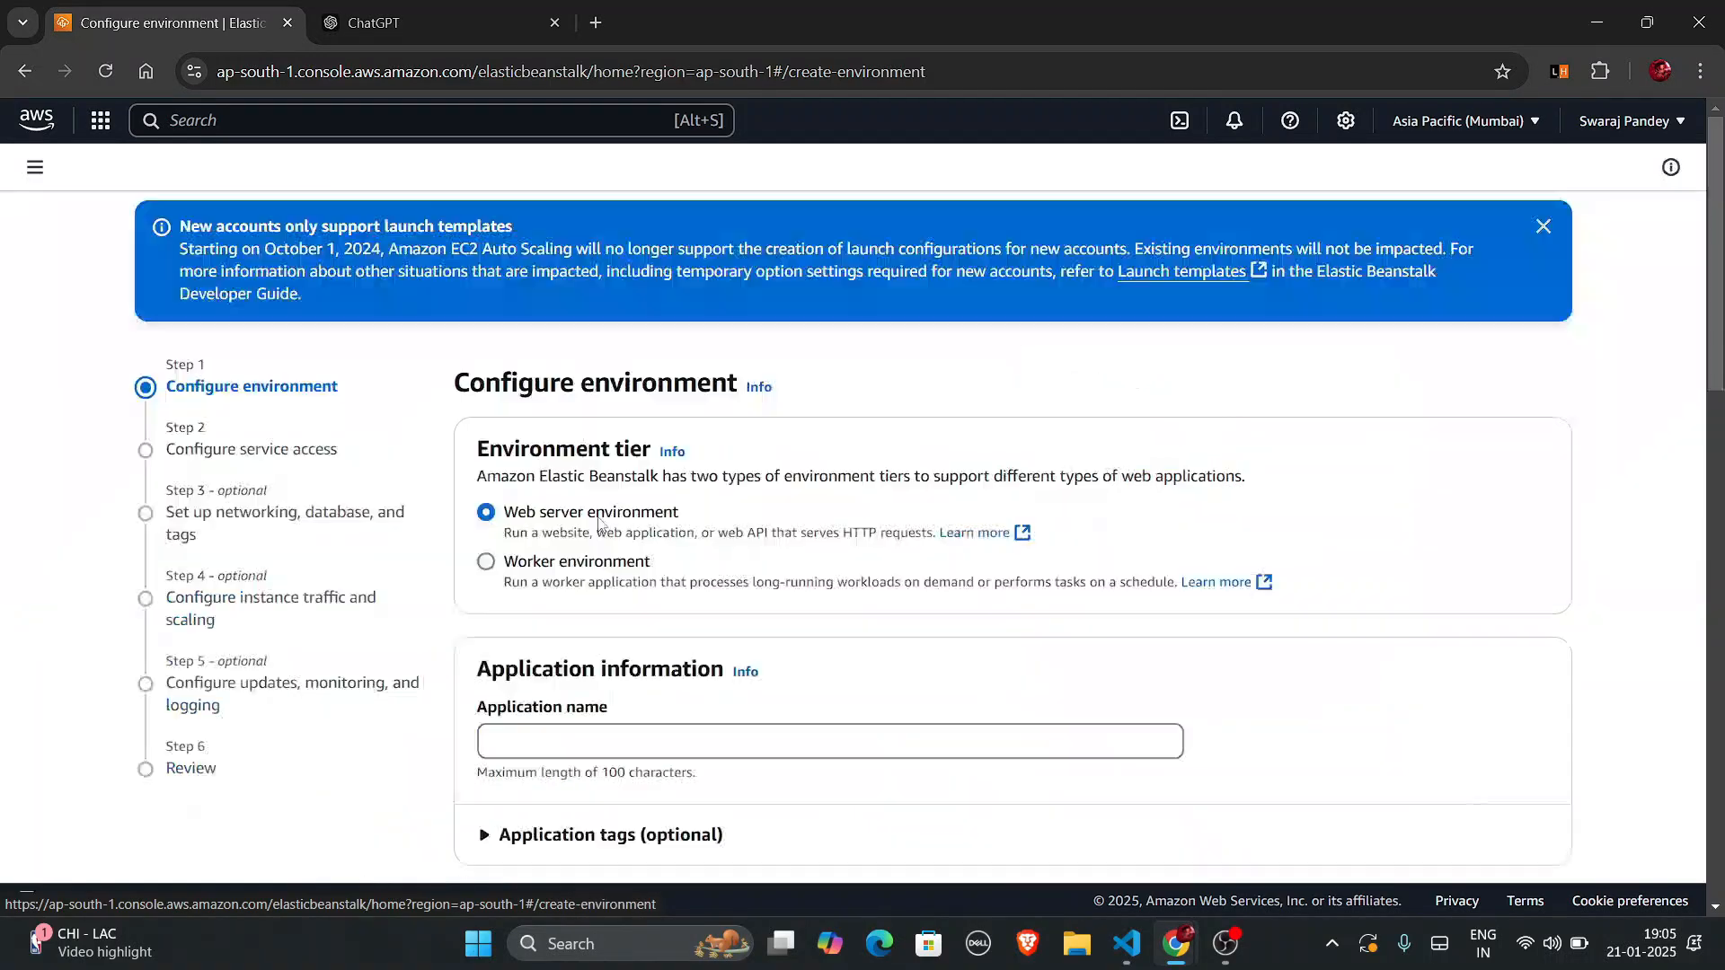
Name the application My-App and the web server environment My-App-dev.
scroll(565, 570, "down", 3)
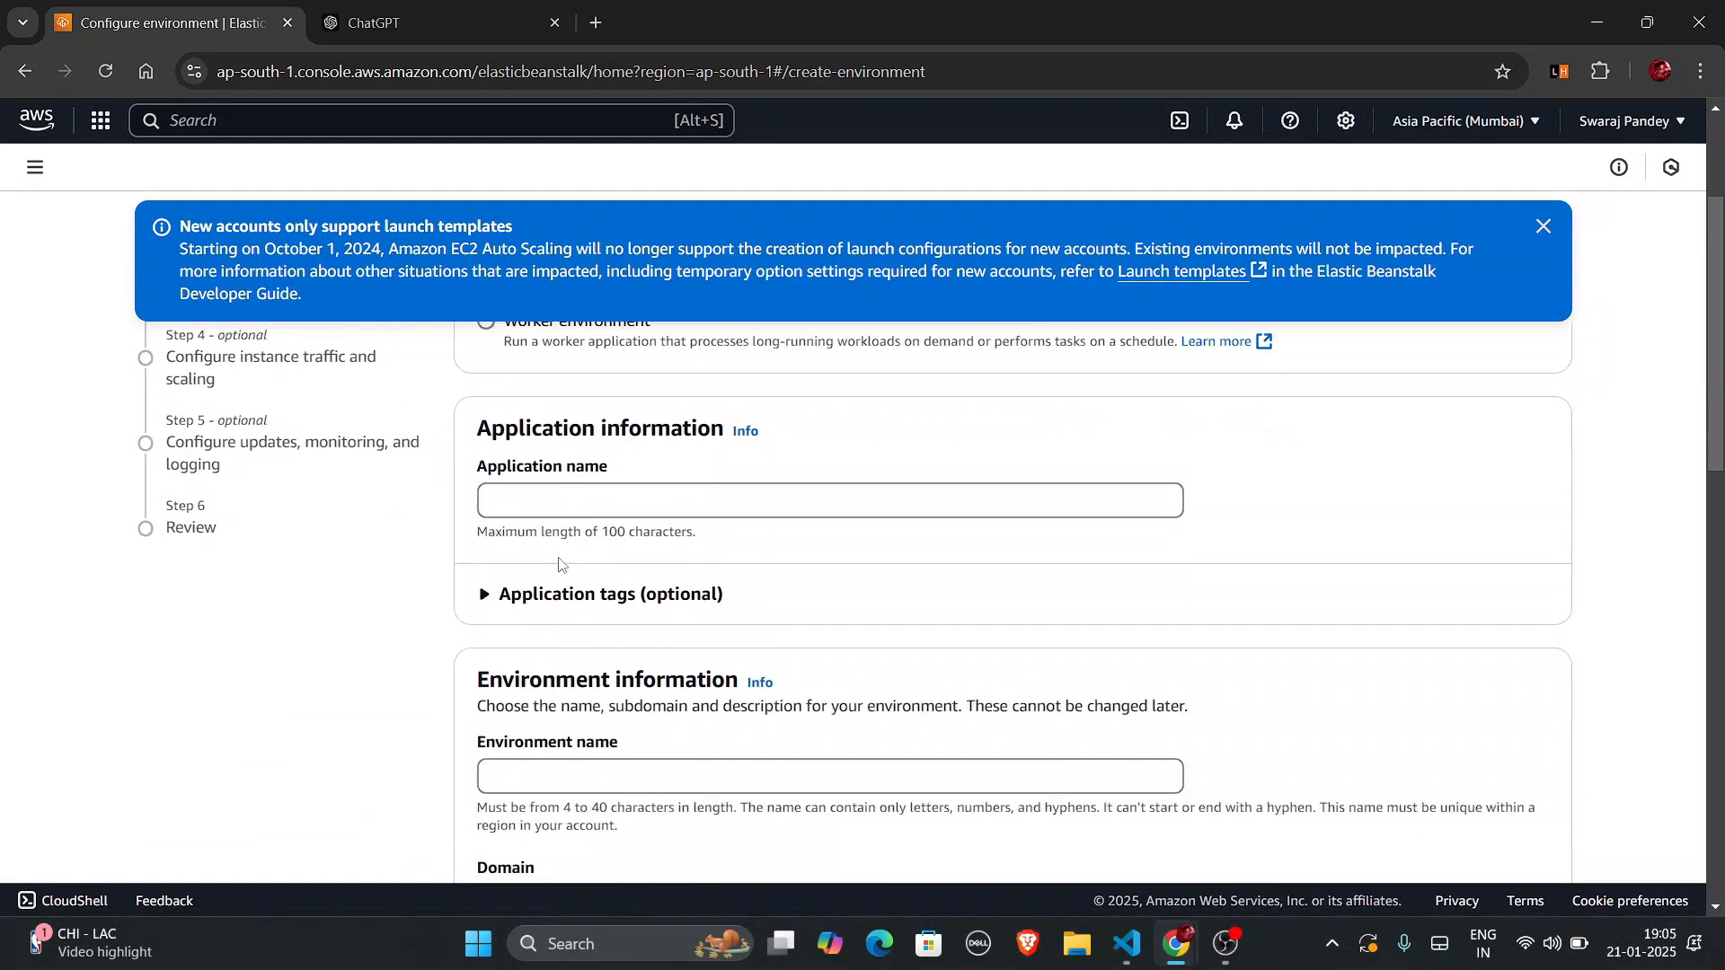
left_click(565, 514)
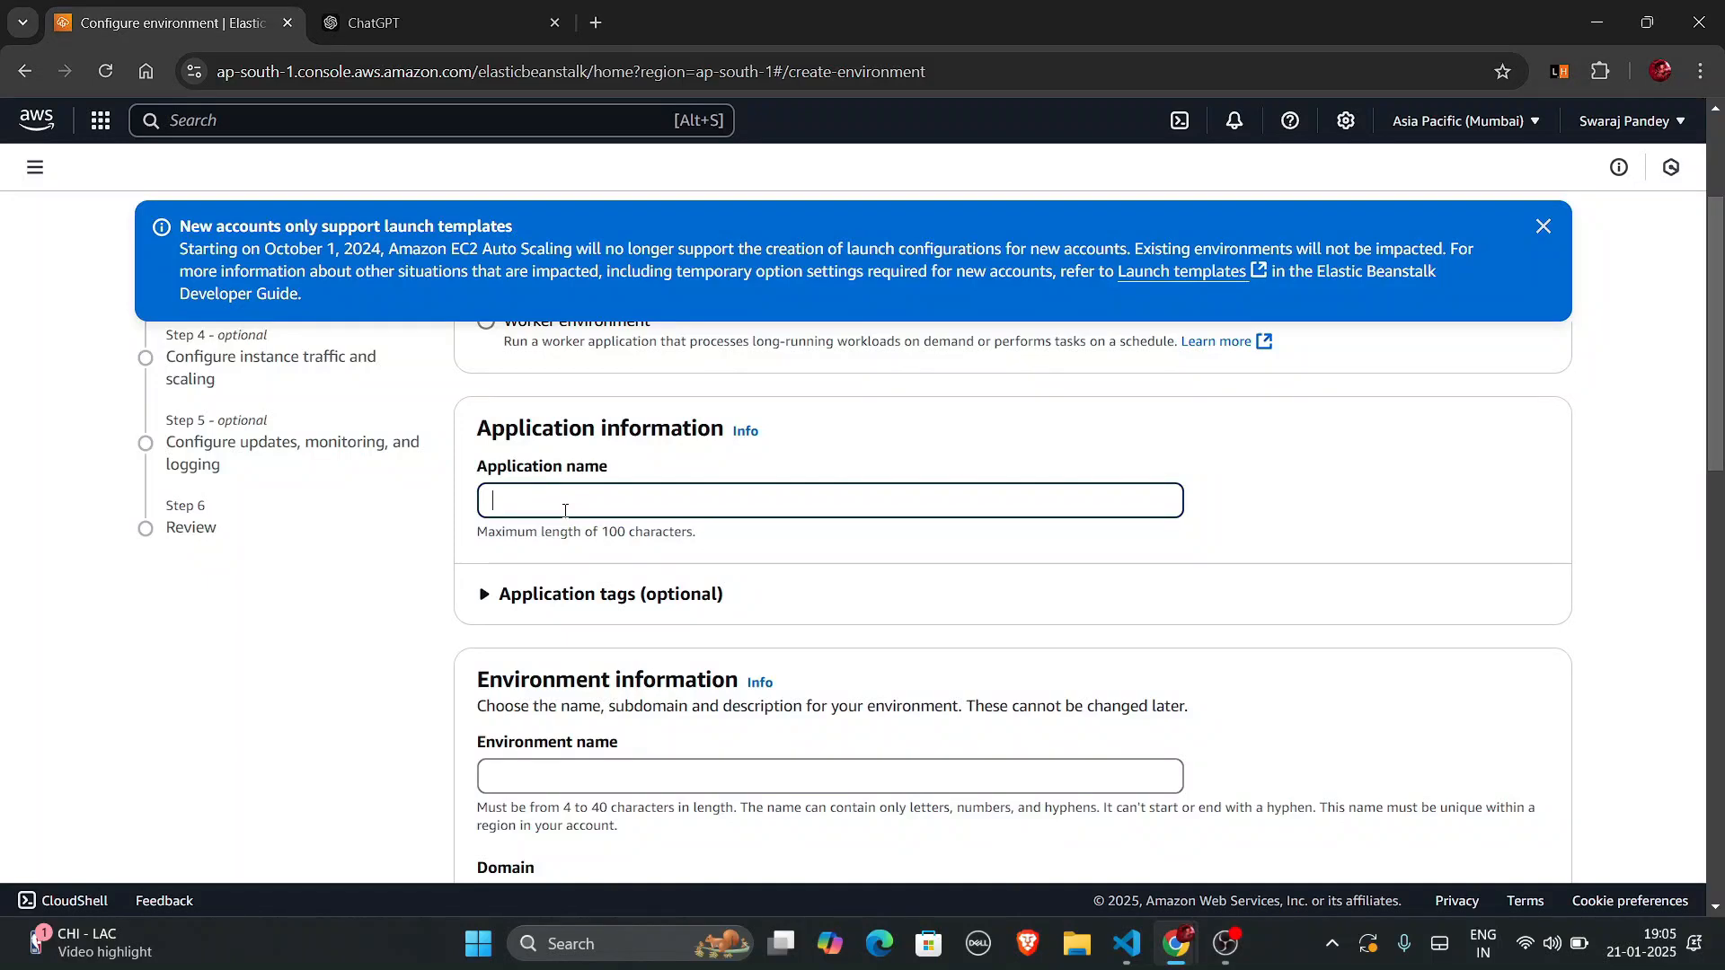
type("My-App")
scroll(564, 511, "down", 2)
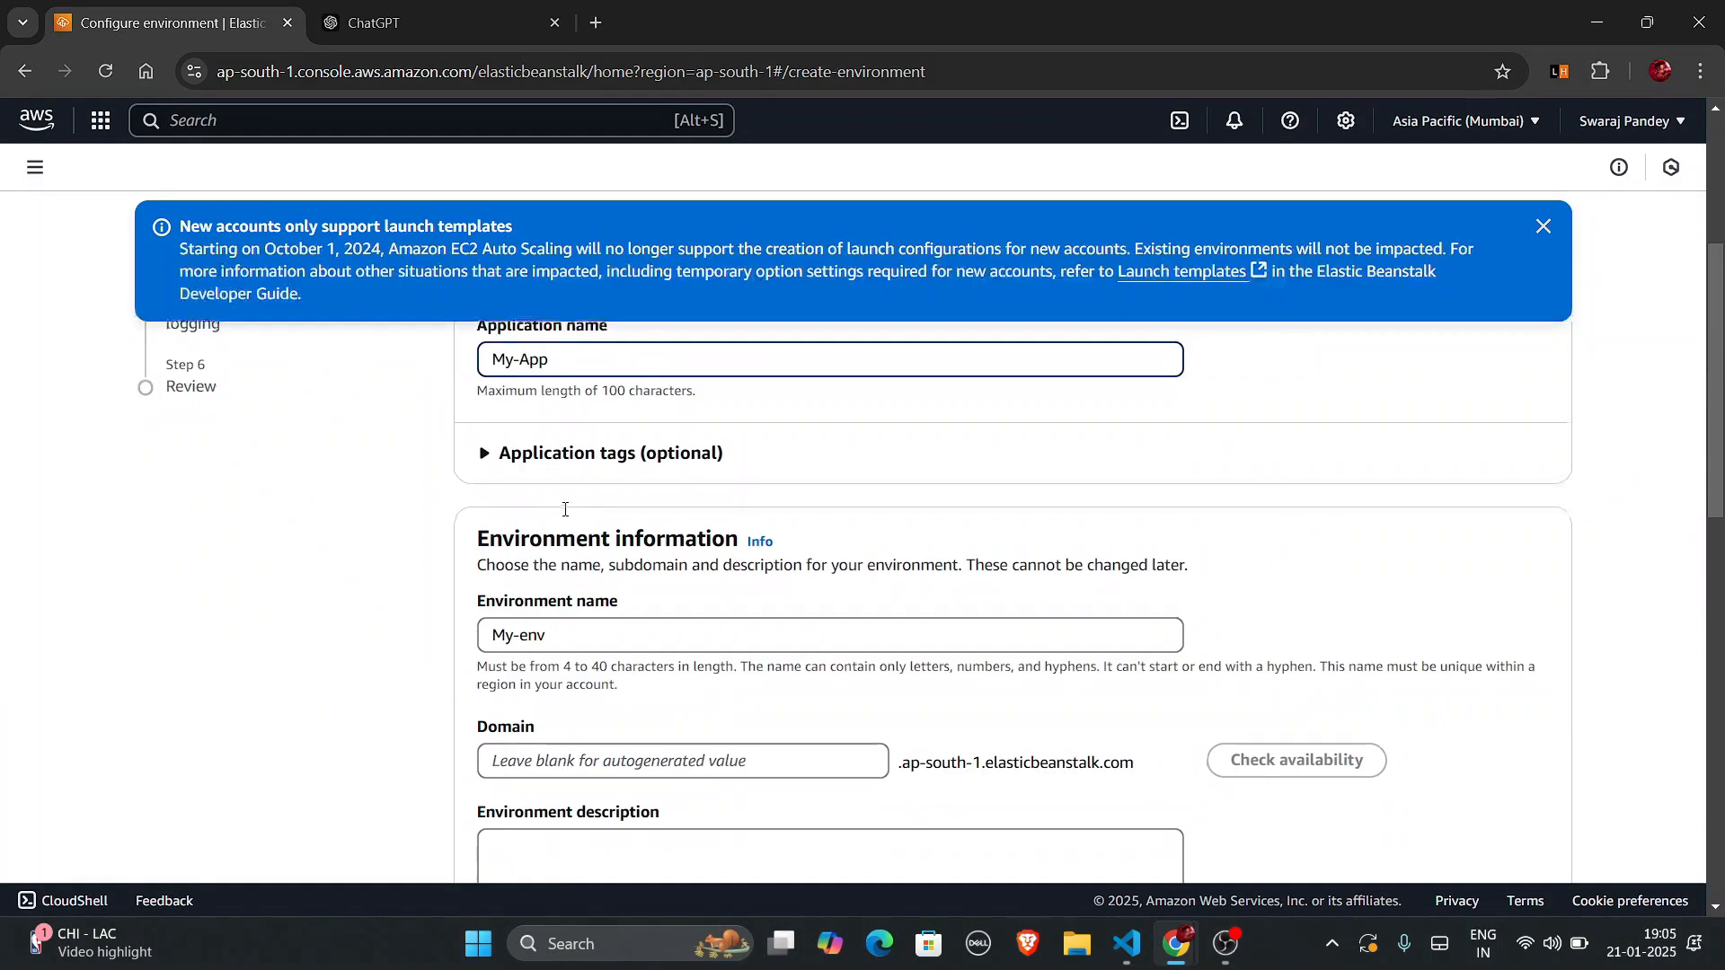
left_click(607, 637)
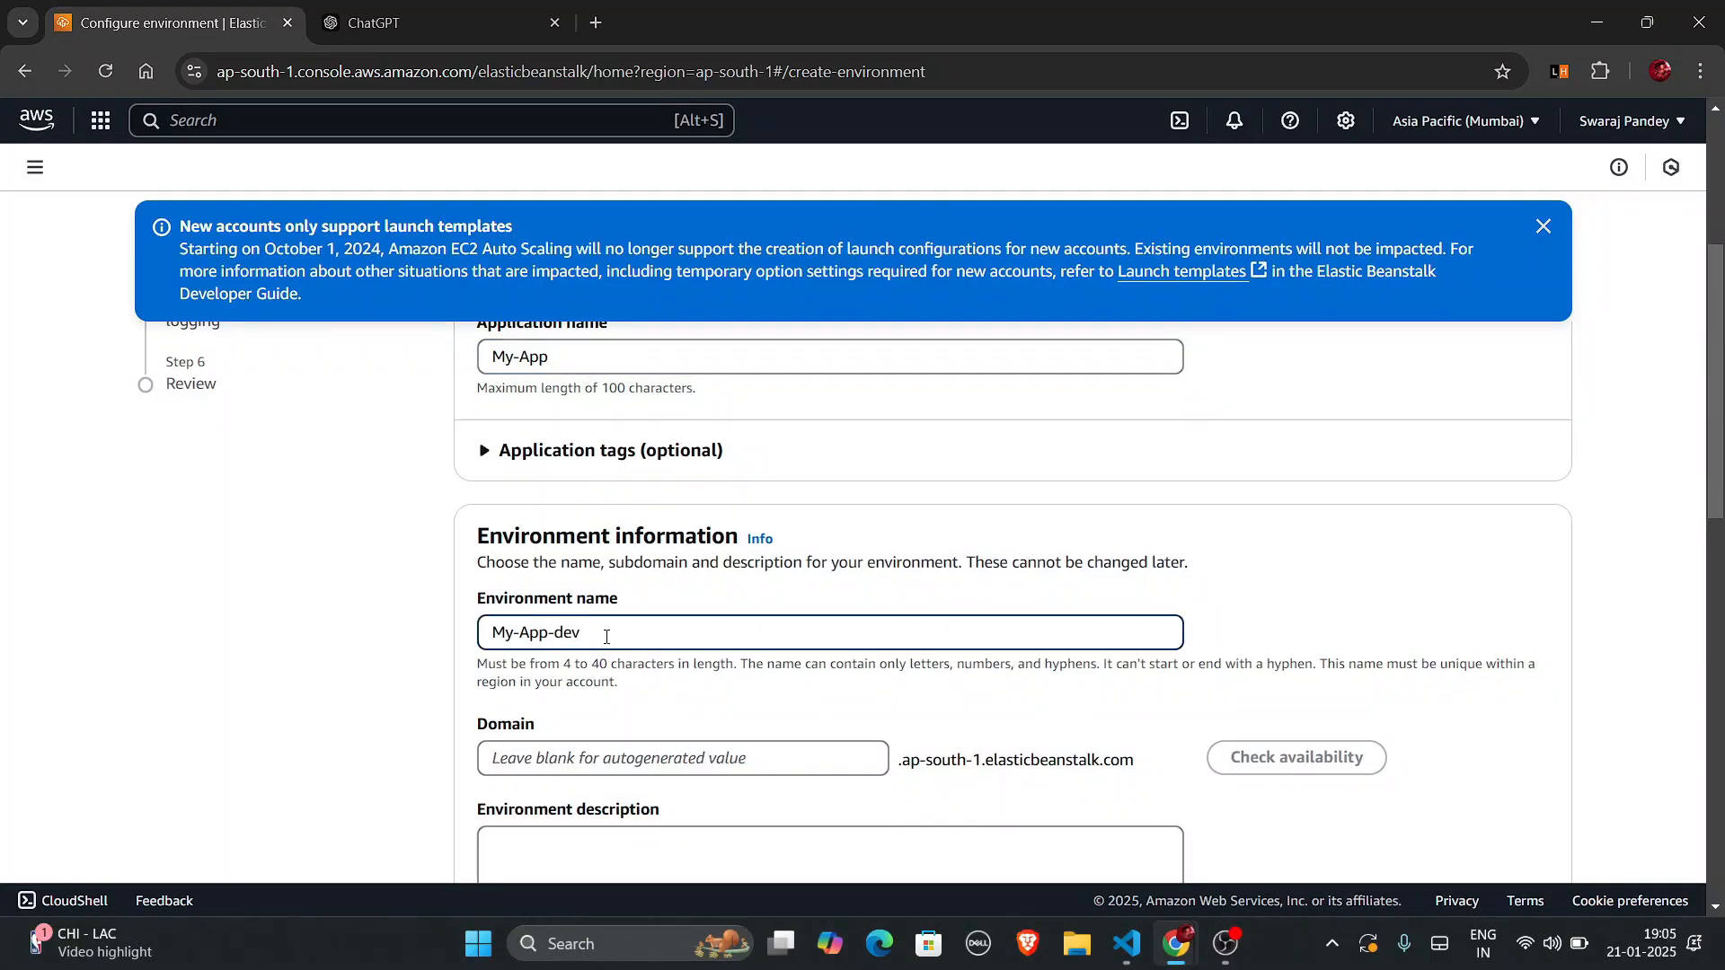
Choose Python as the managed platform, leaving the domain and environment description blank.
scroll(607, 637, "down", 2)
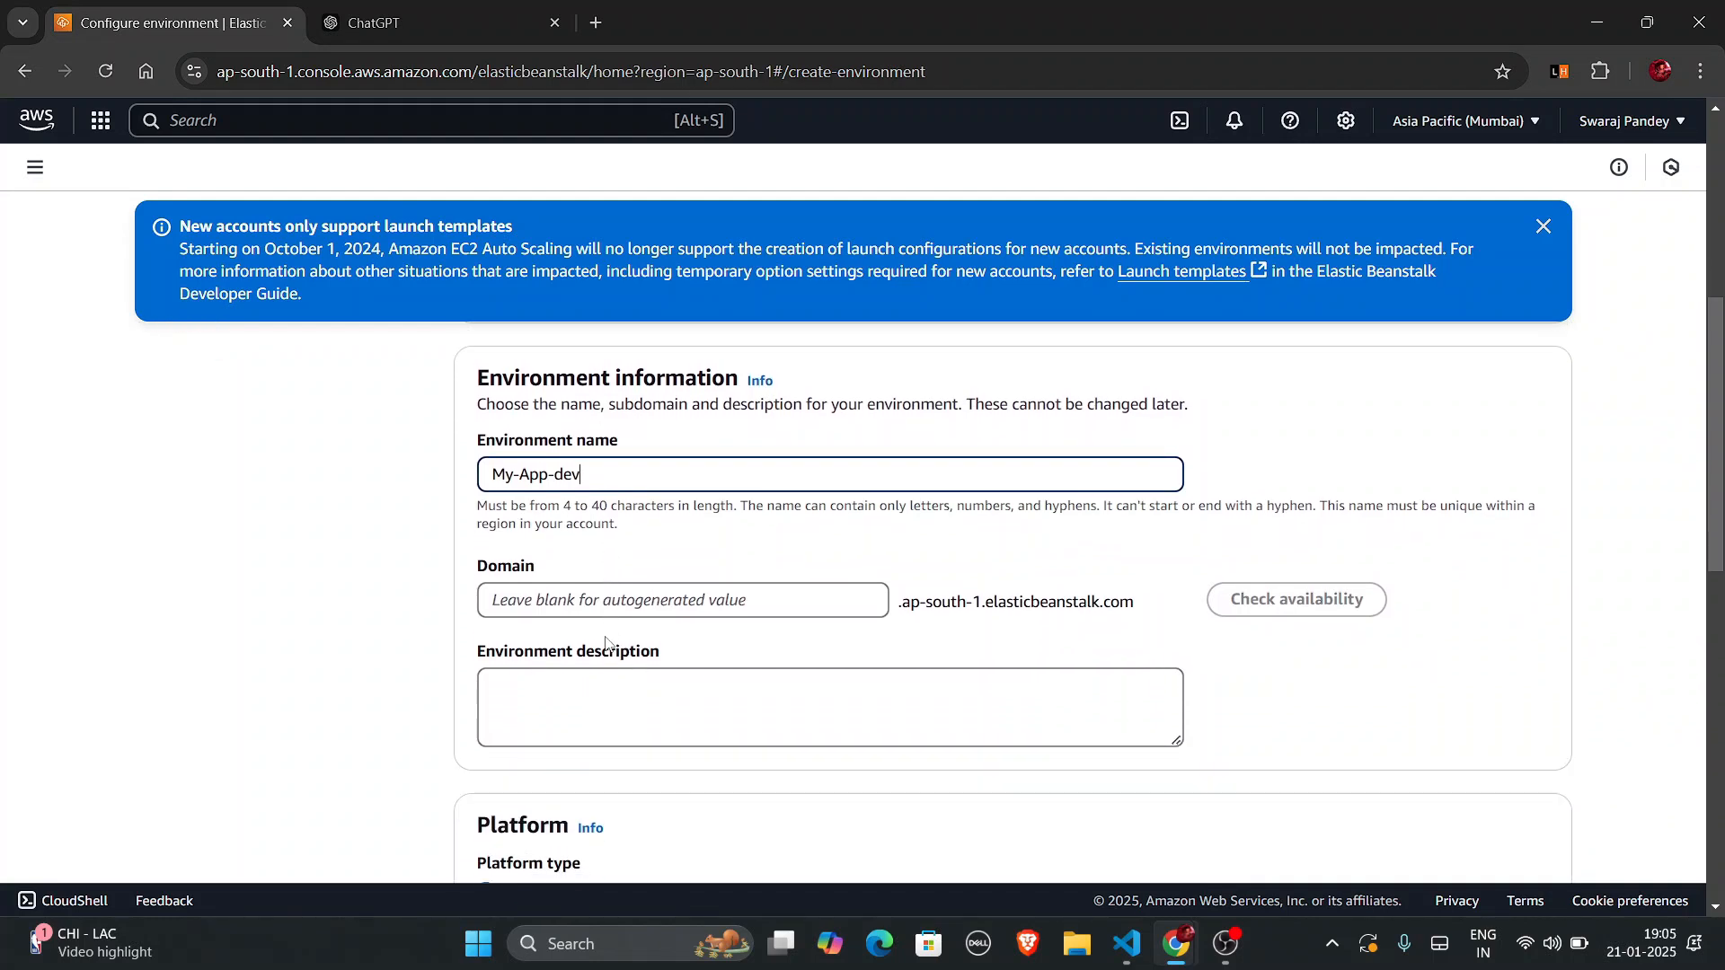
scroll(606, 642, "down", 1)
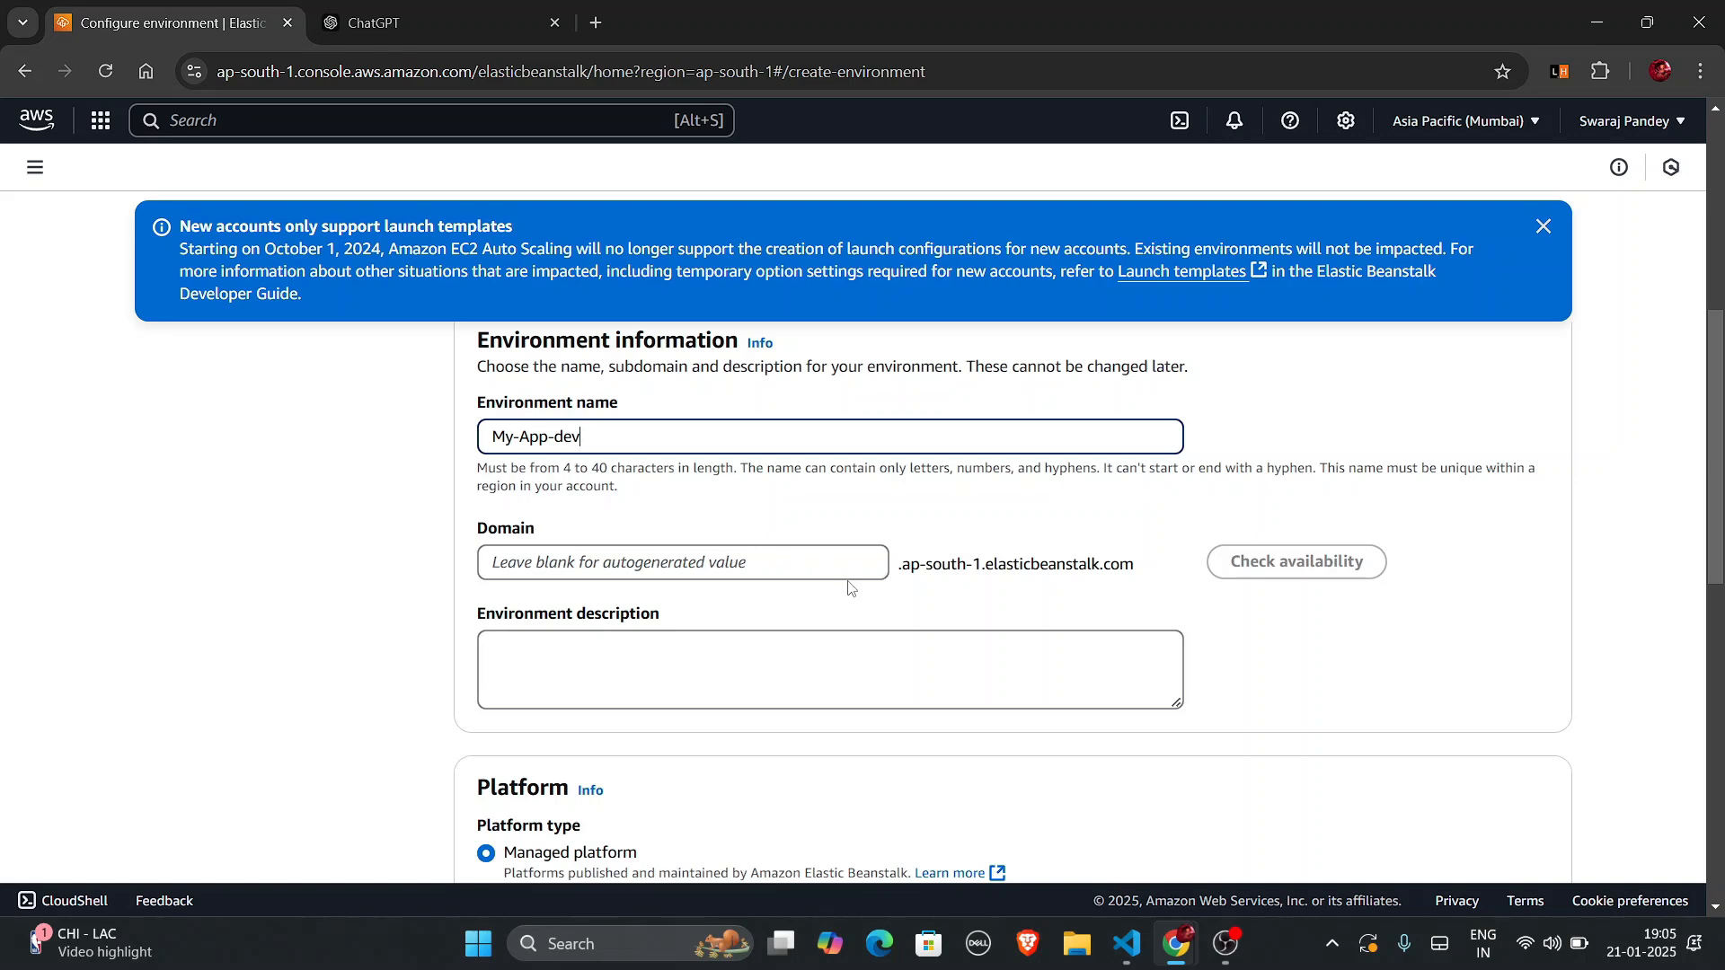
scroll(851, 585, "down", 5)
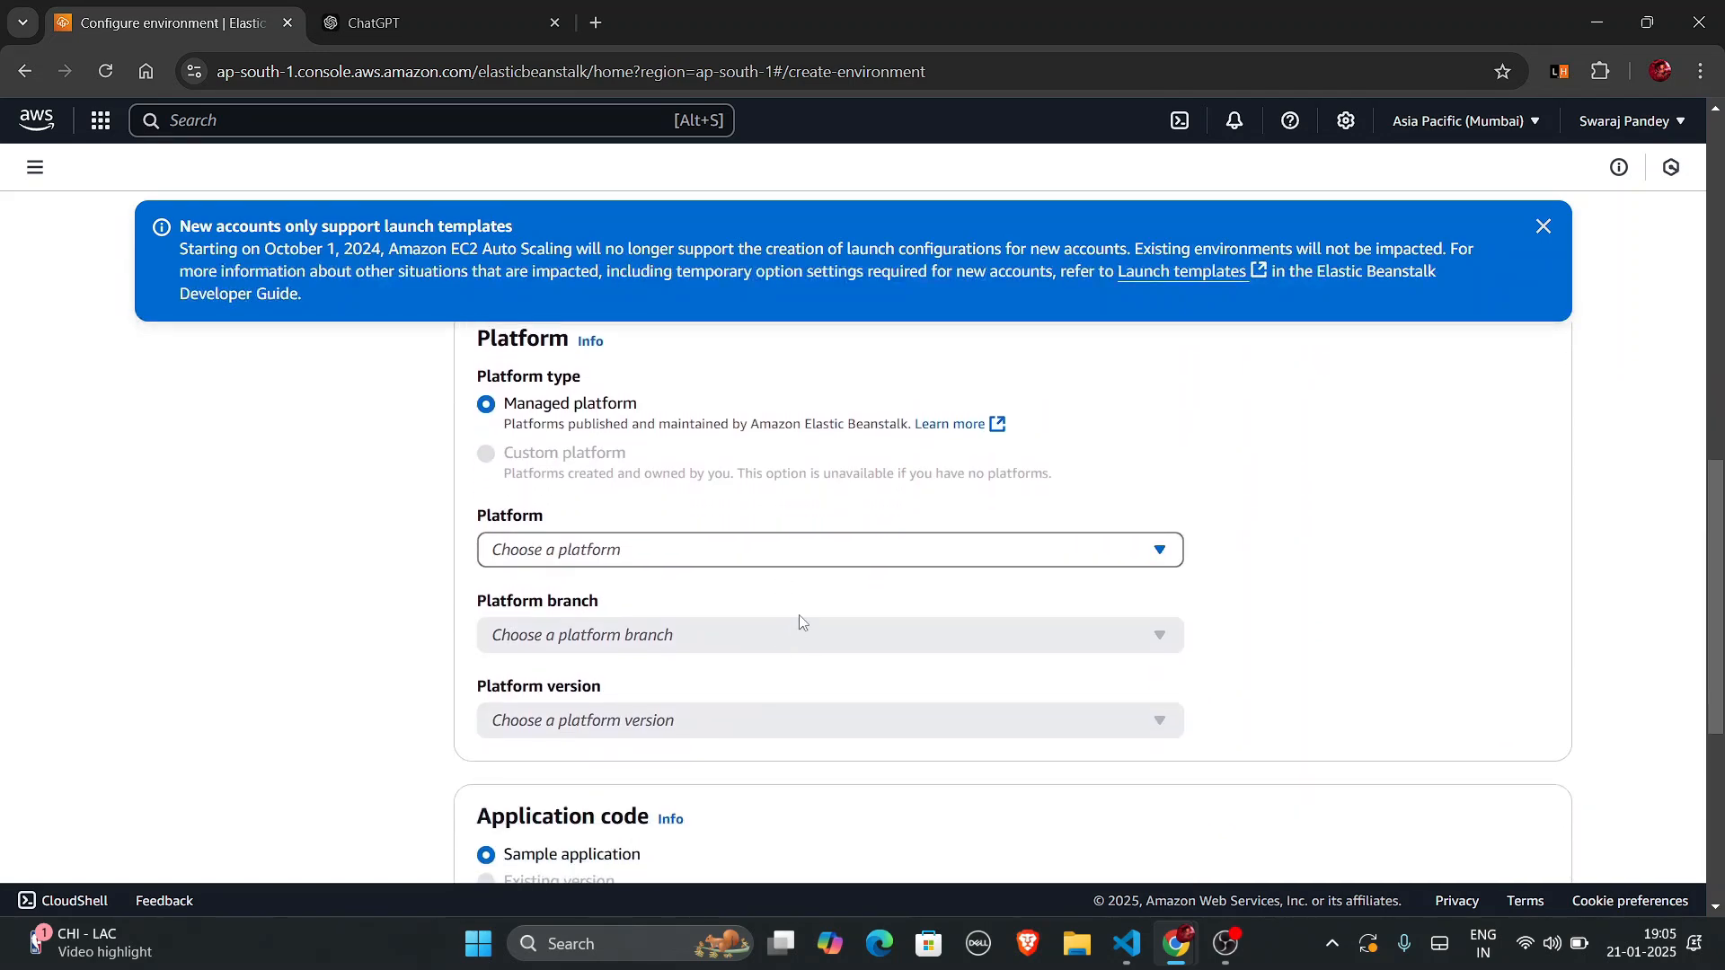
left_click(898, 554)
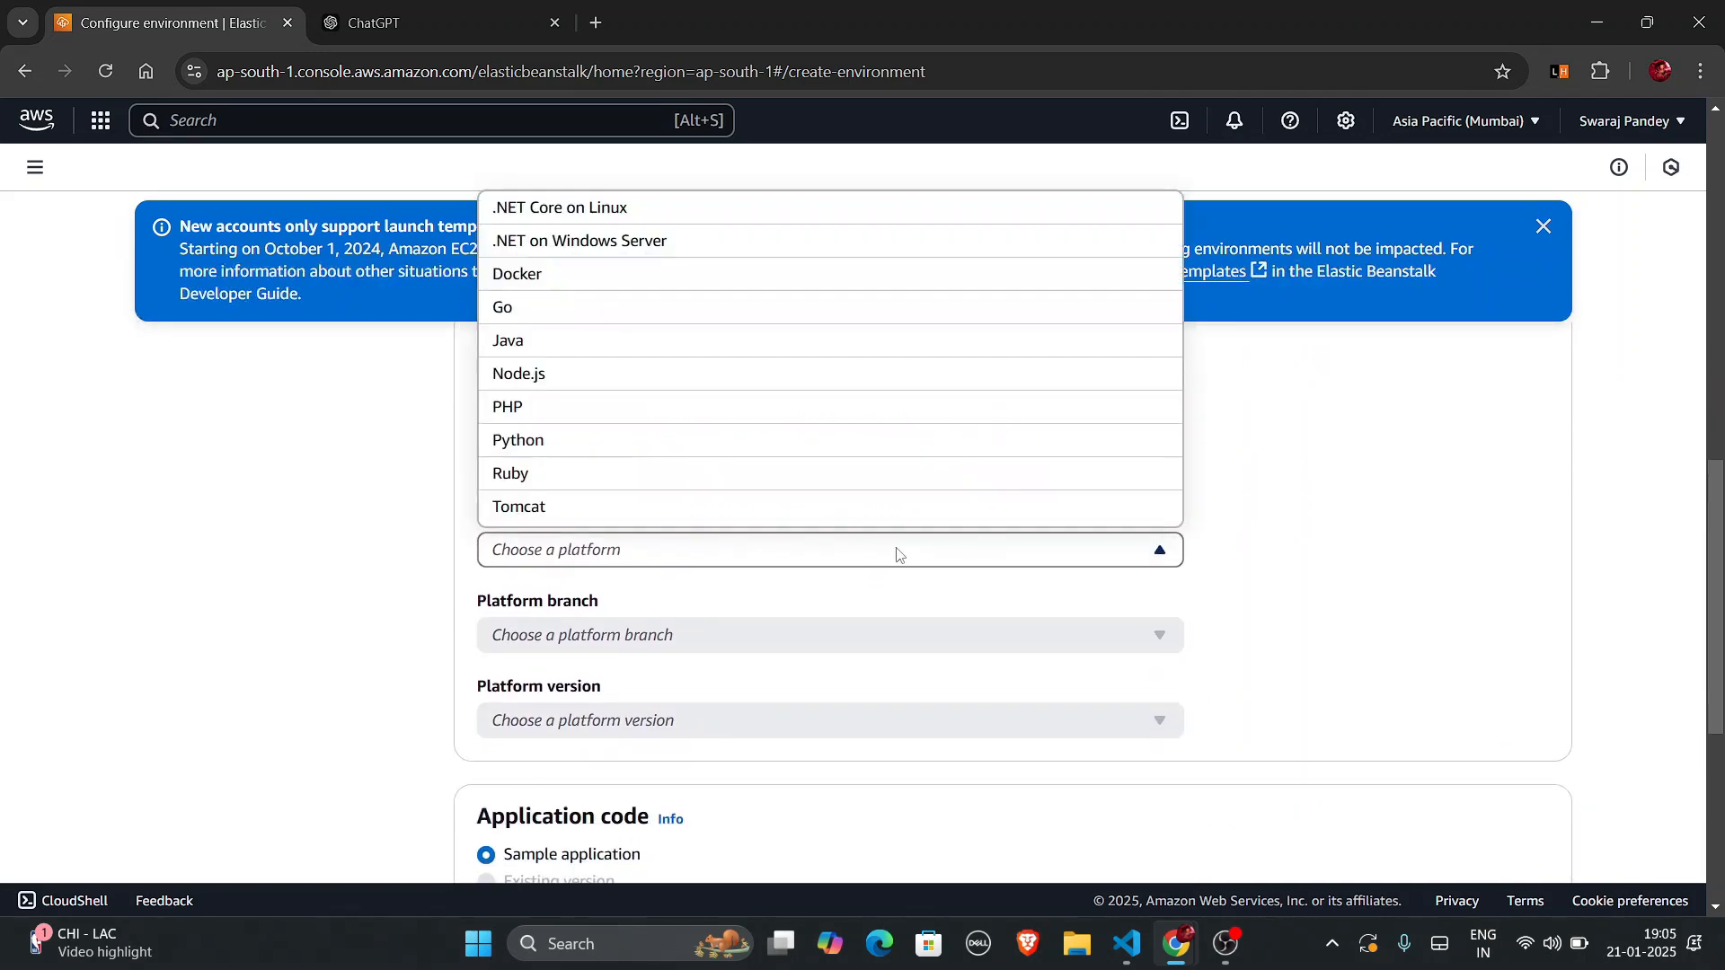
left_click(537, 452)
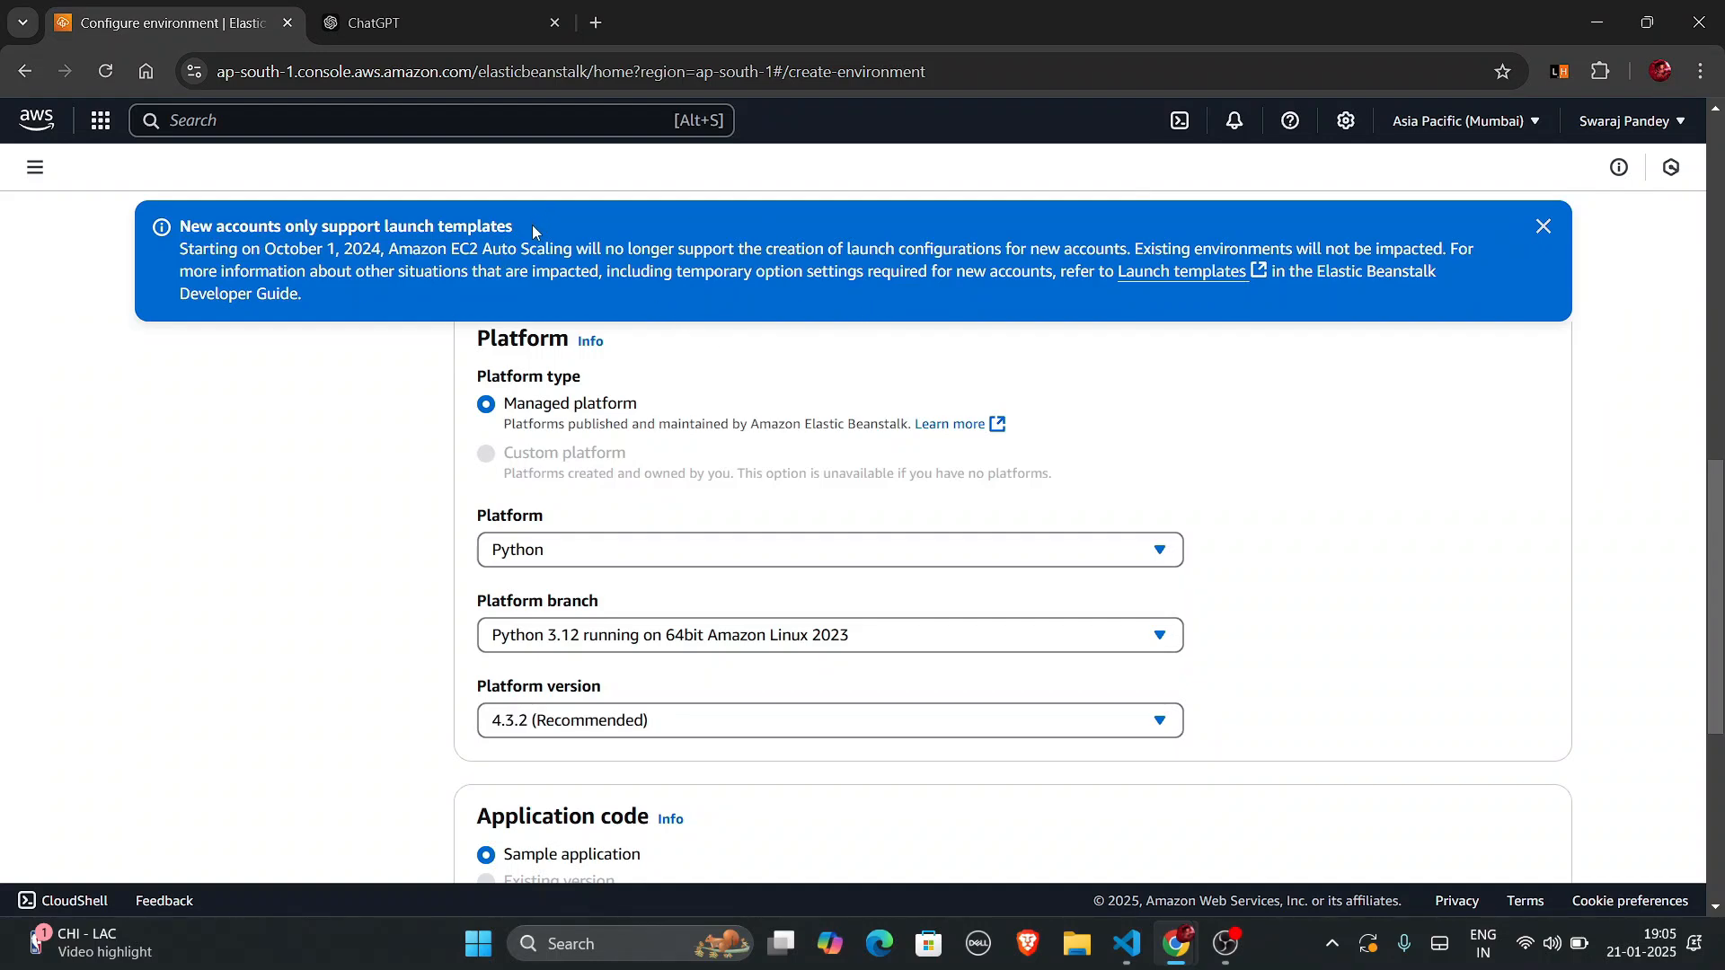
Dismiss the launch templates notice and continue to service access, keeping the sample application and the free-tier single instance preset.
left_click_drag(533, 232, 503, 304)
left_click(356, 398)
left_click(1544, 229)
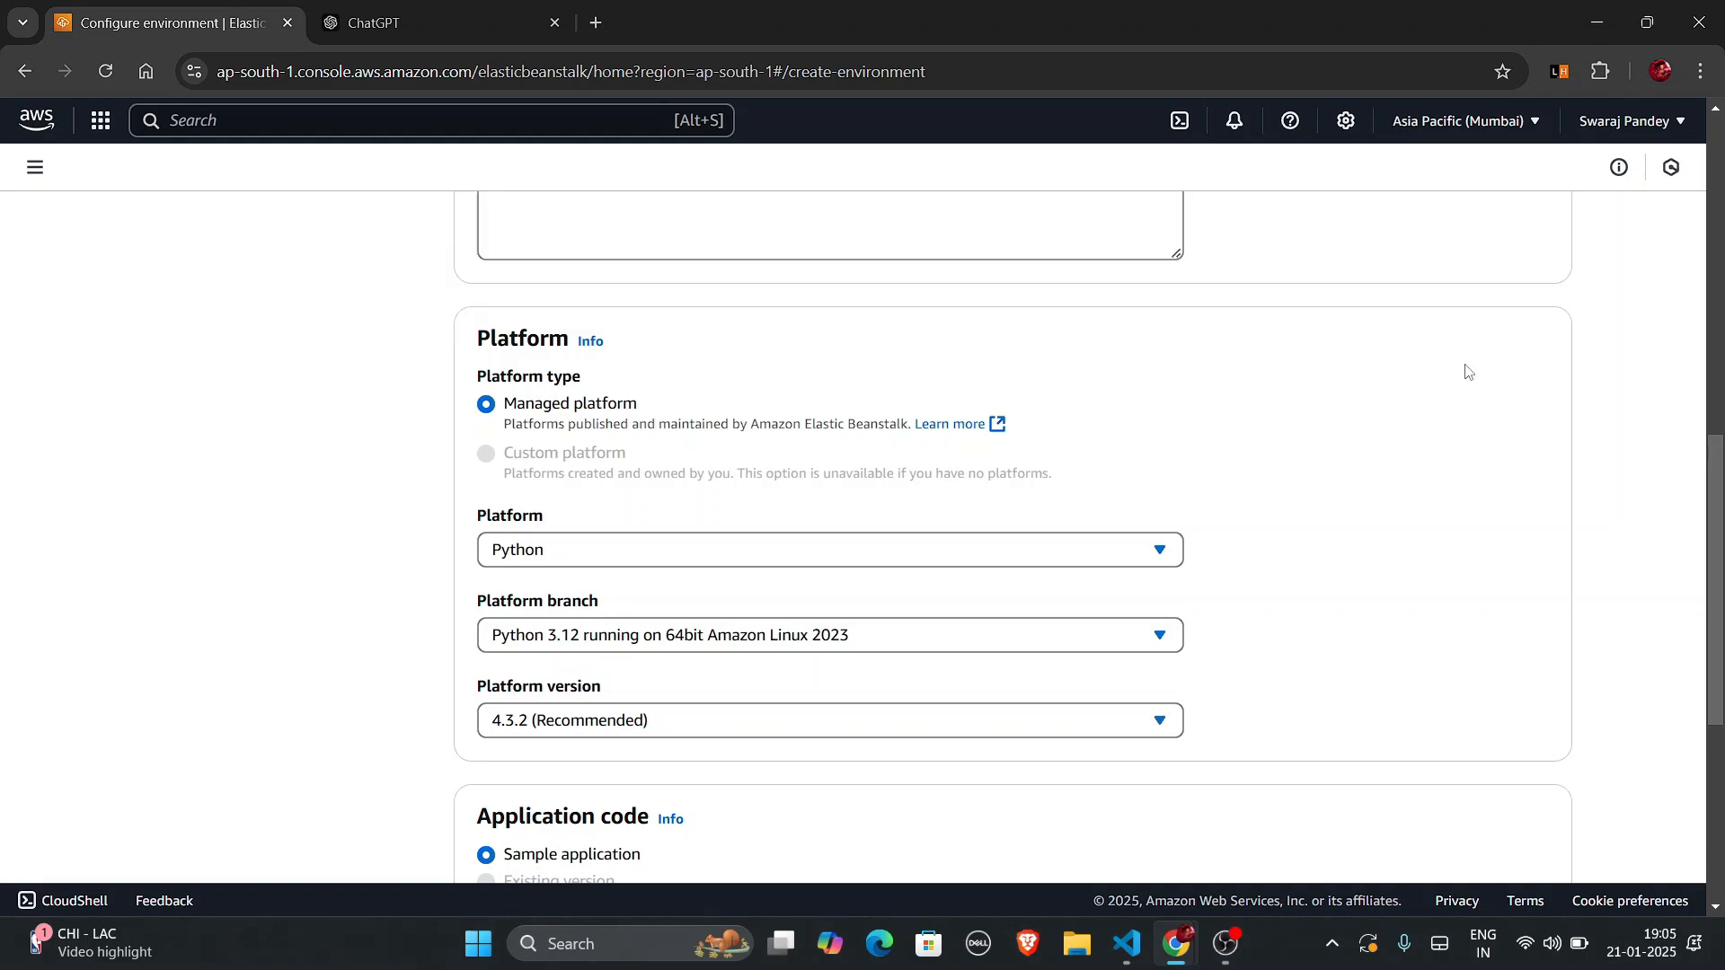
scroll(1384, 548, "down", 5)
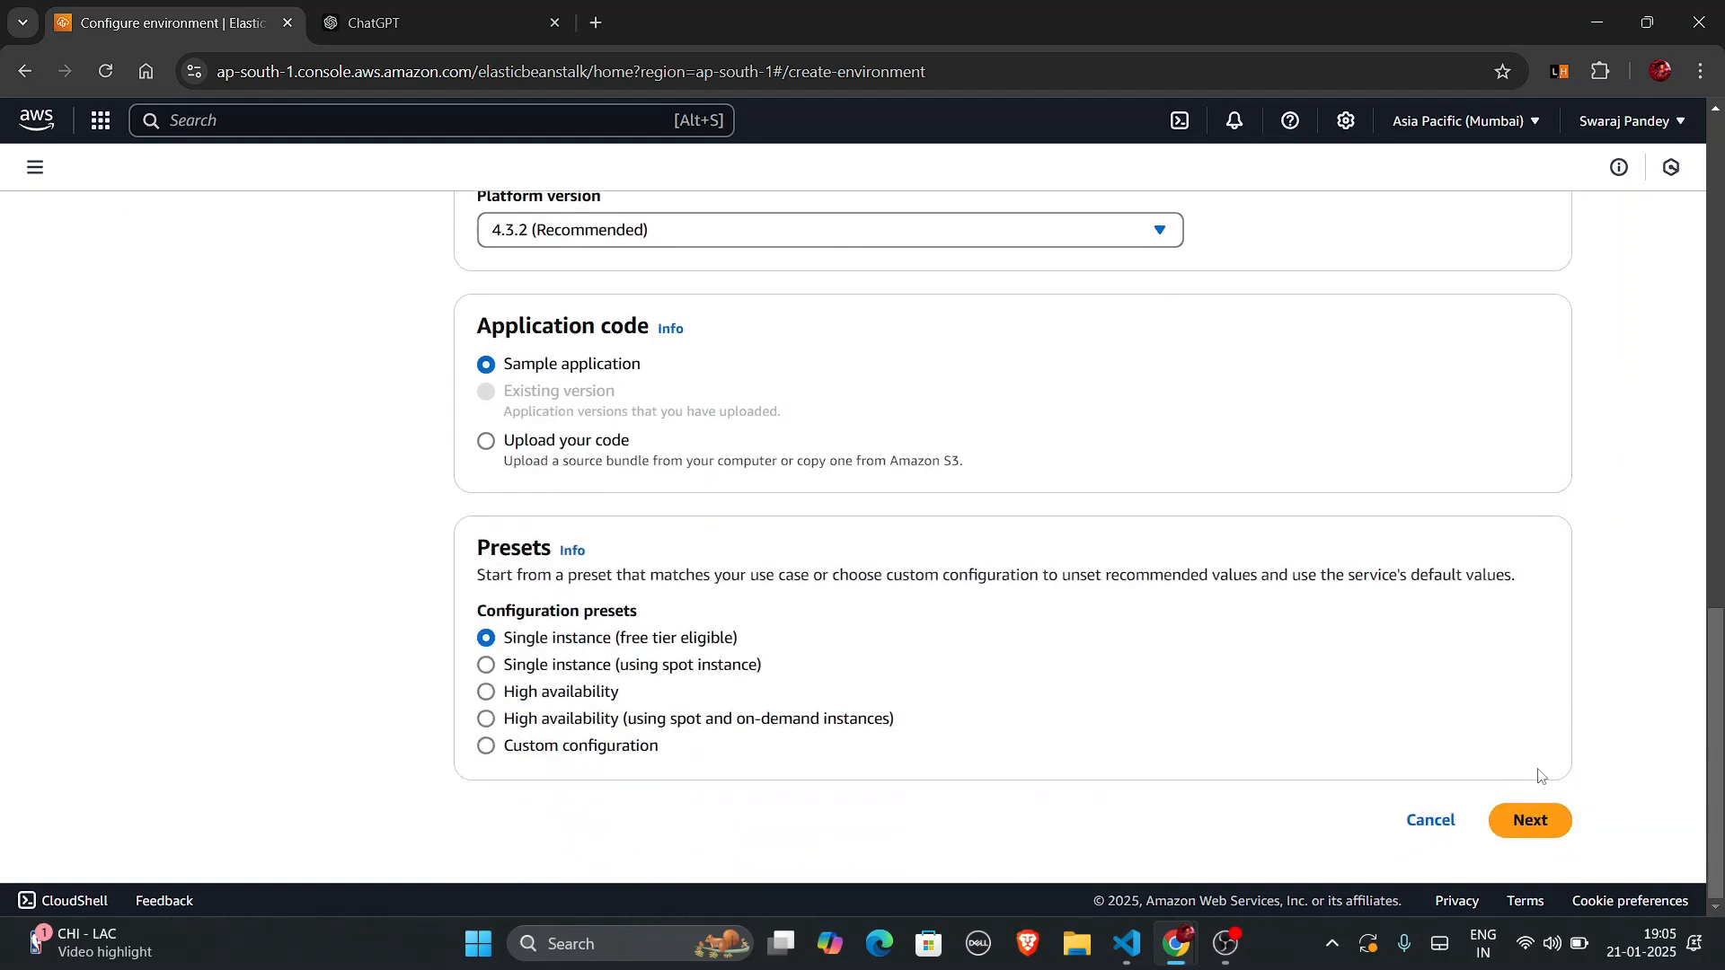
left_click(1536, 821)
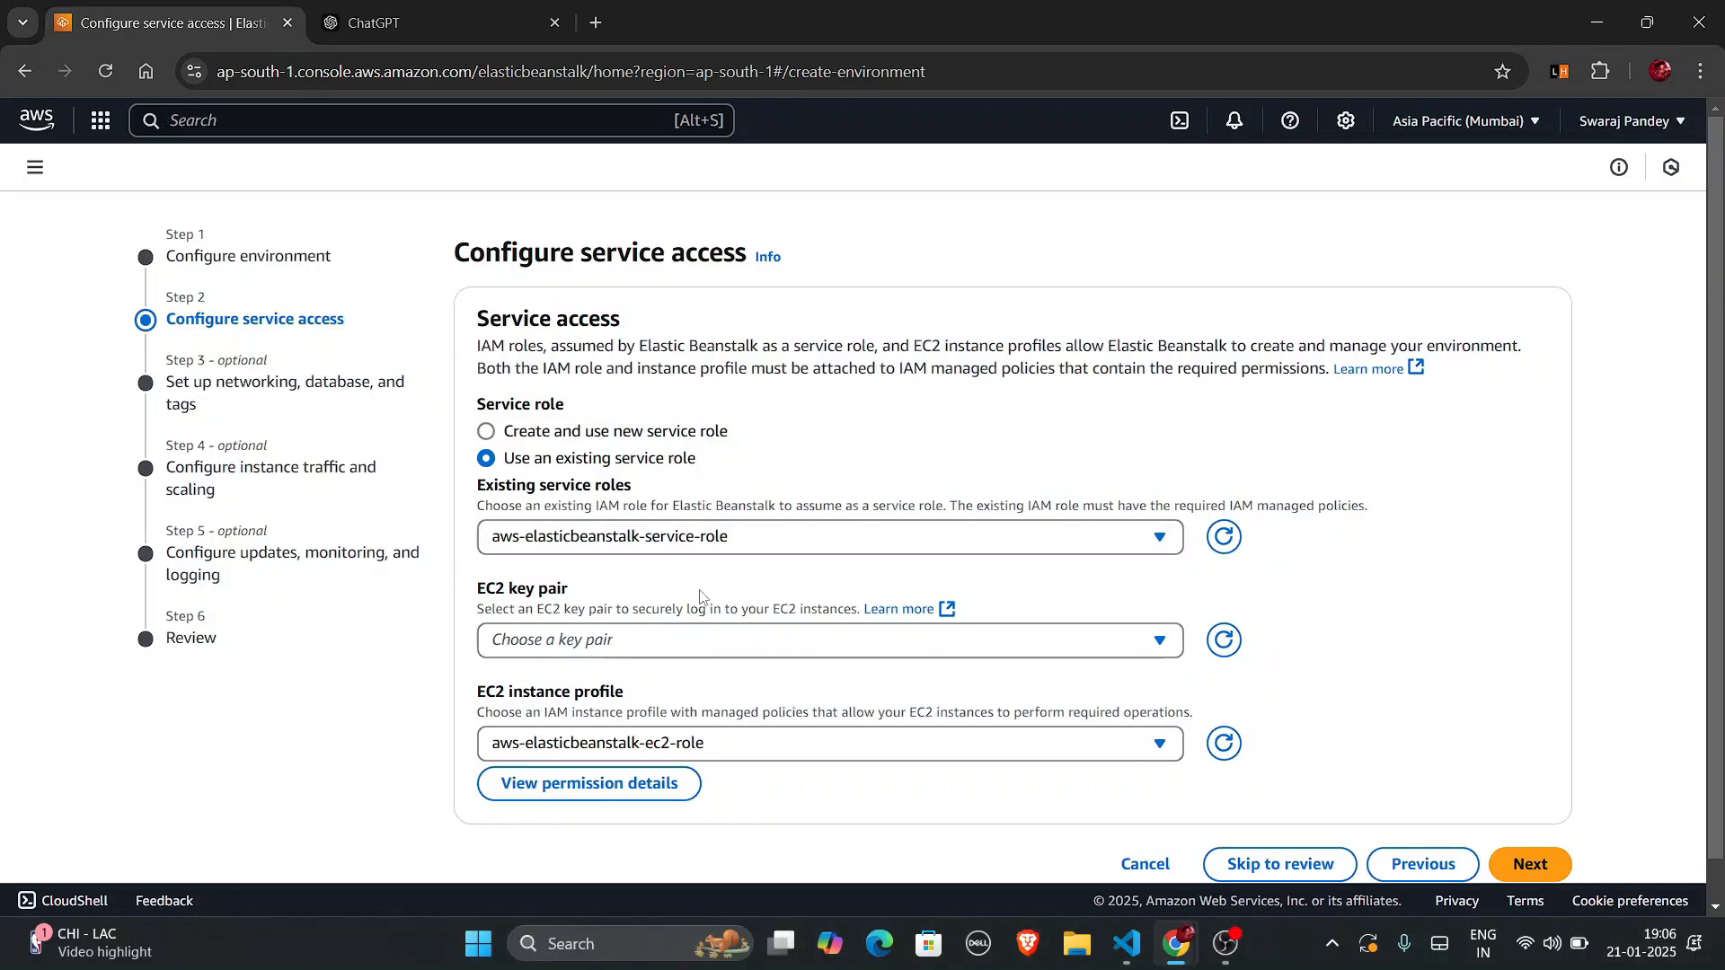
Check the choices for the existing service role and the EC2 instance profile.
scroll(703, 598, "down", 1)
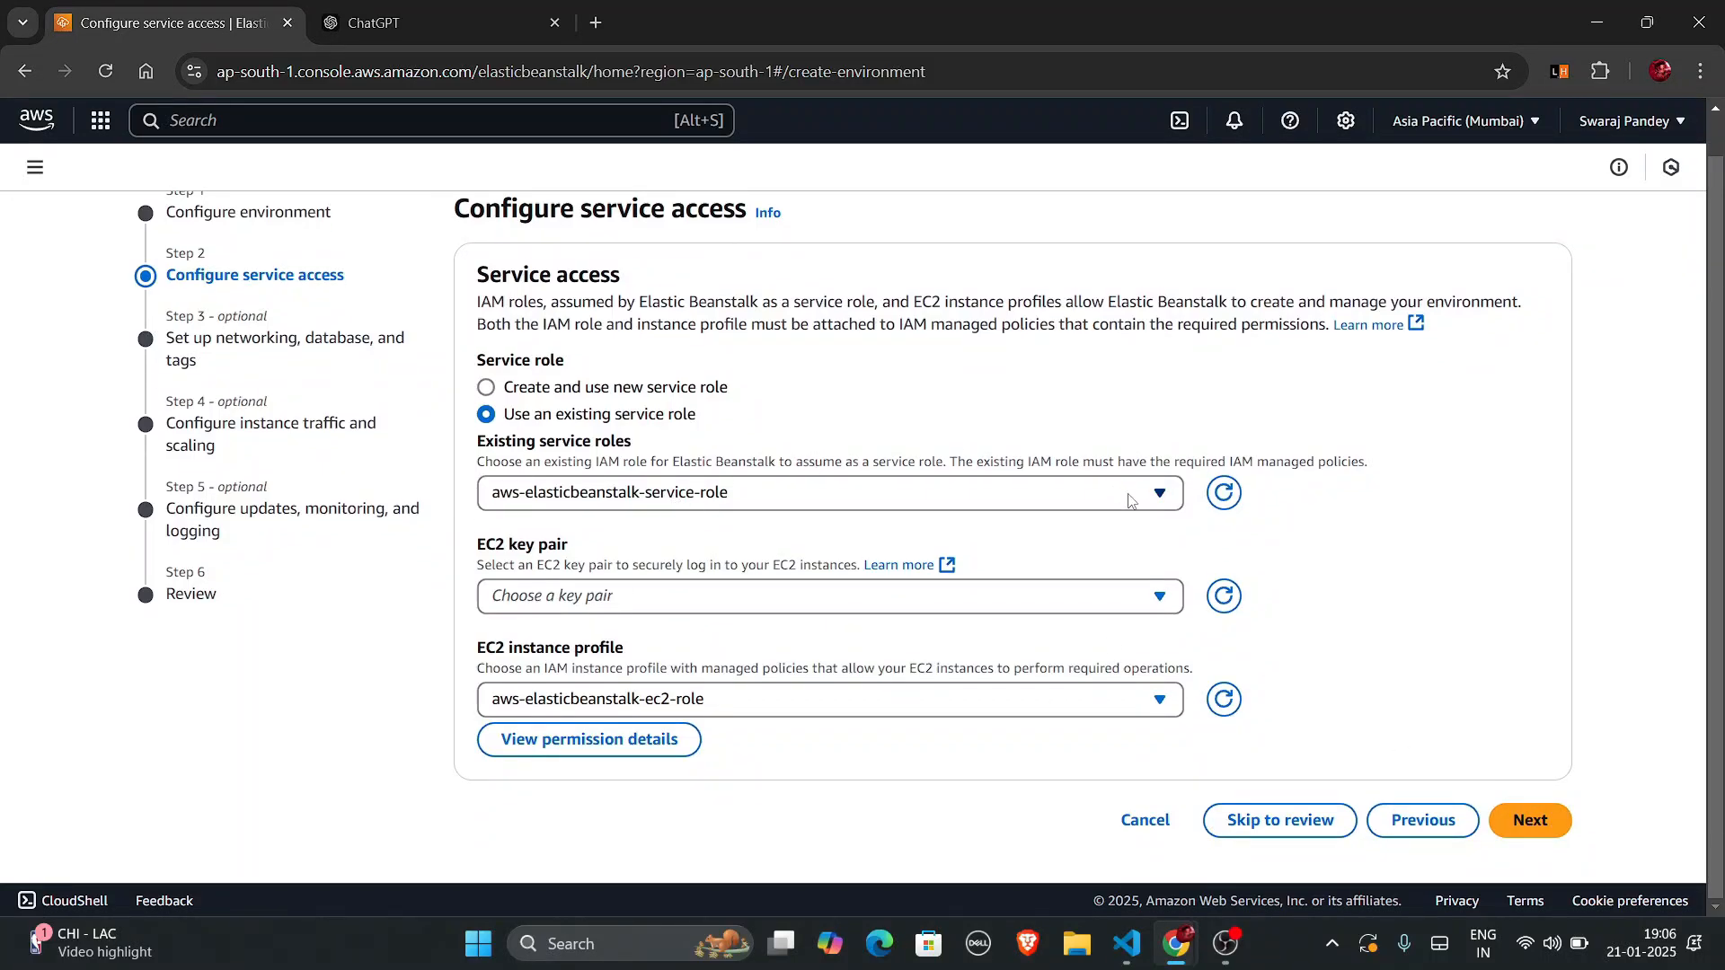
left_click(1168, 496)
left_click(1168, 495)
left_click(1165, 495)
left_click(1165, 496)
left_click(802, 704)
left_click(804, 708)
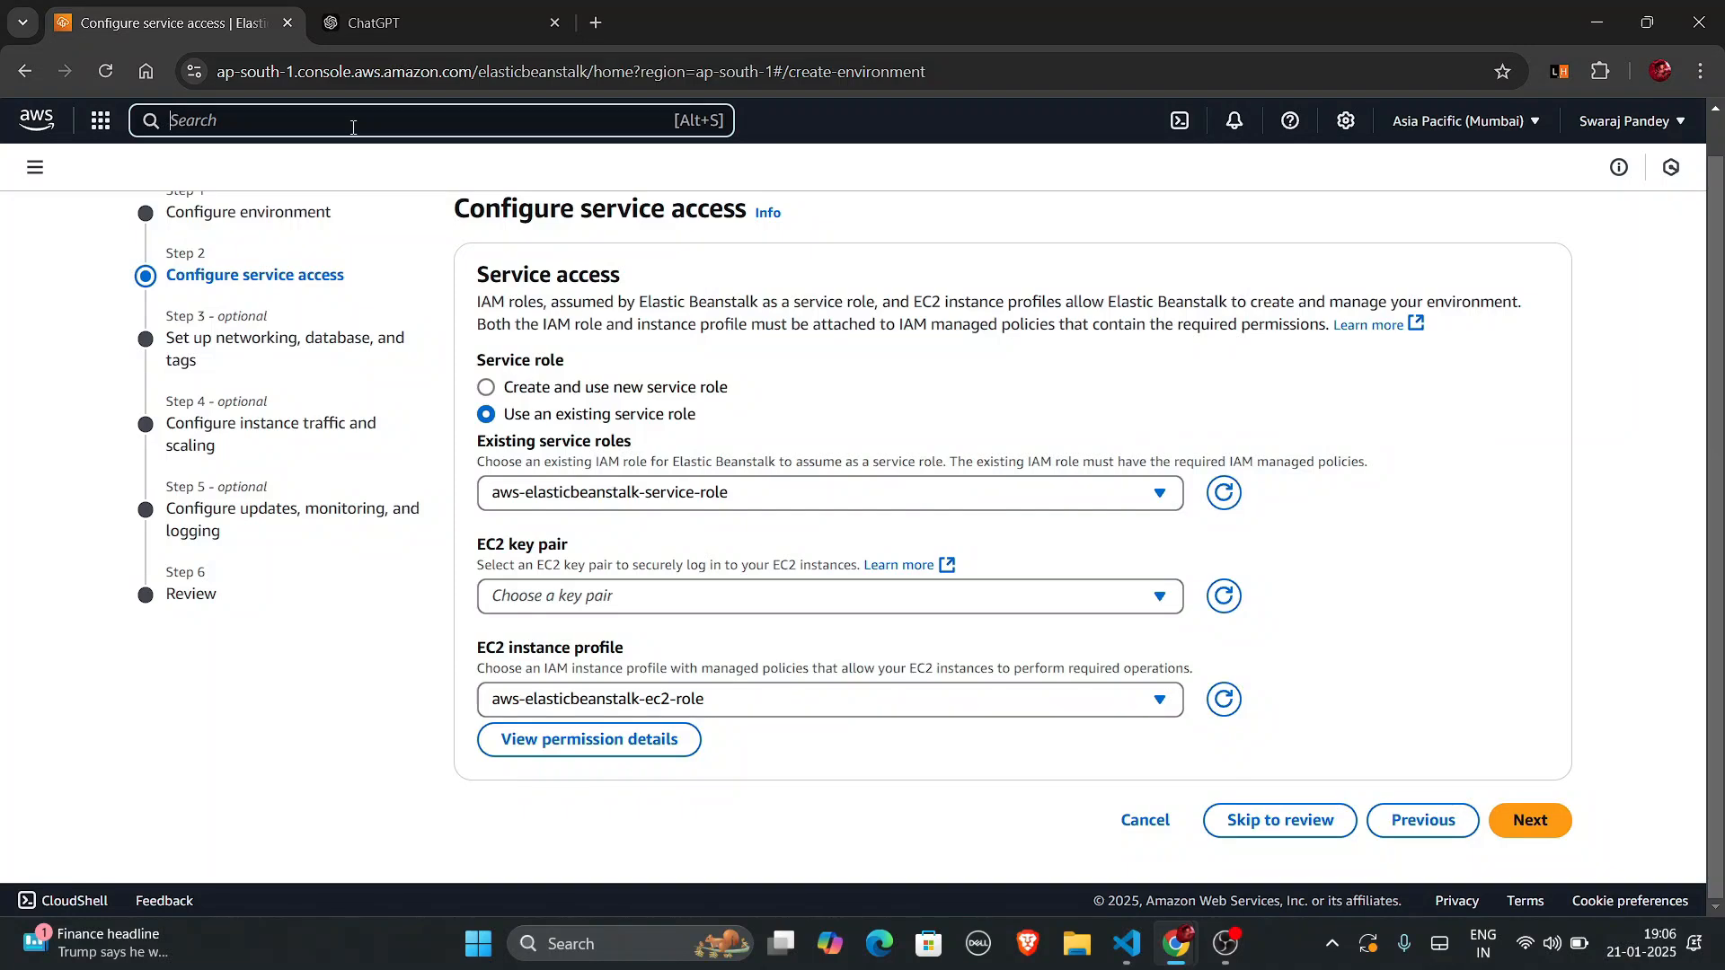
Close the ChatGPT page, search the AWS services for IAM and open it in a new browser tab.
left_click(551, 23)
key("alt+s")
type("Iam")
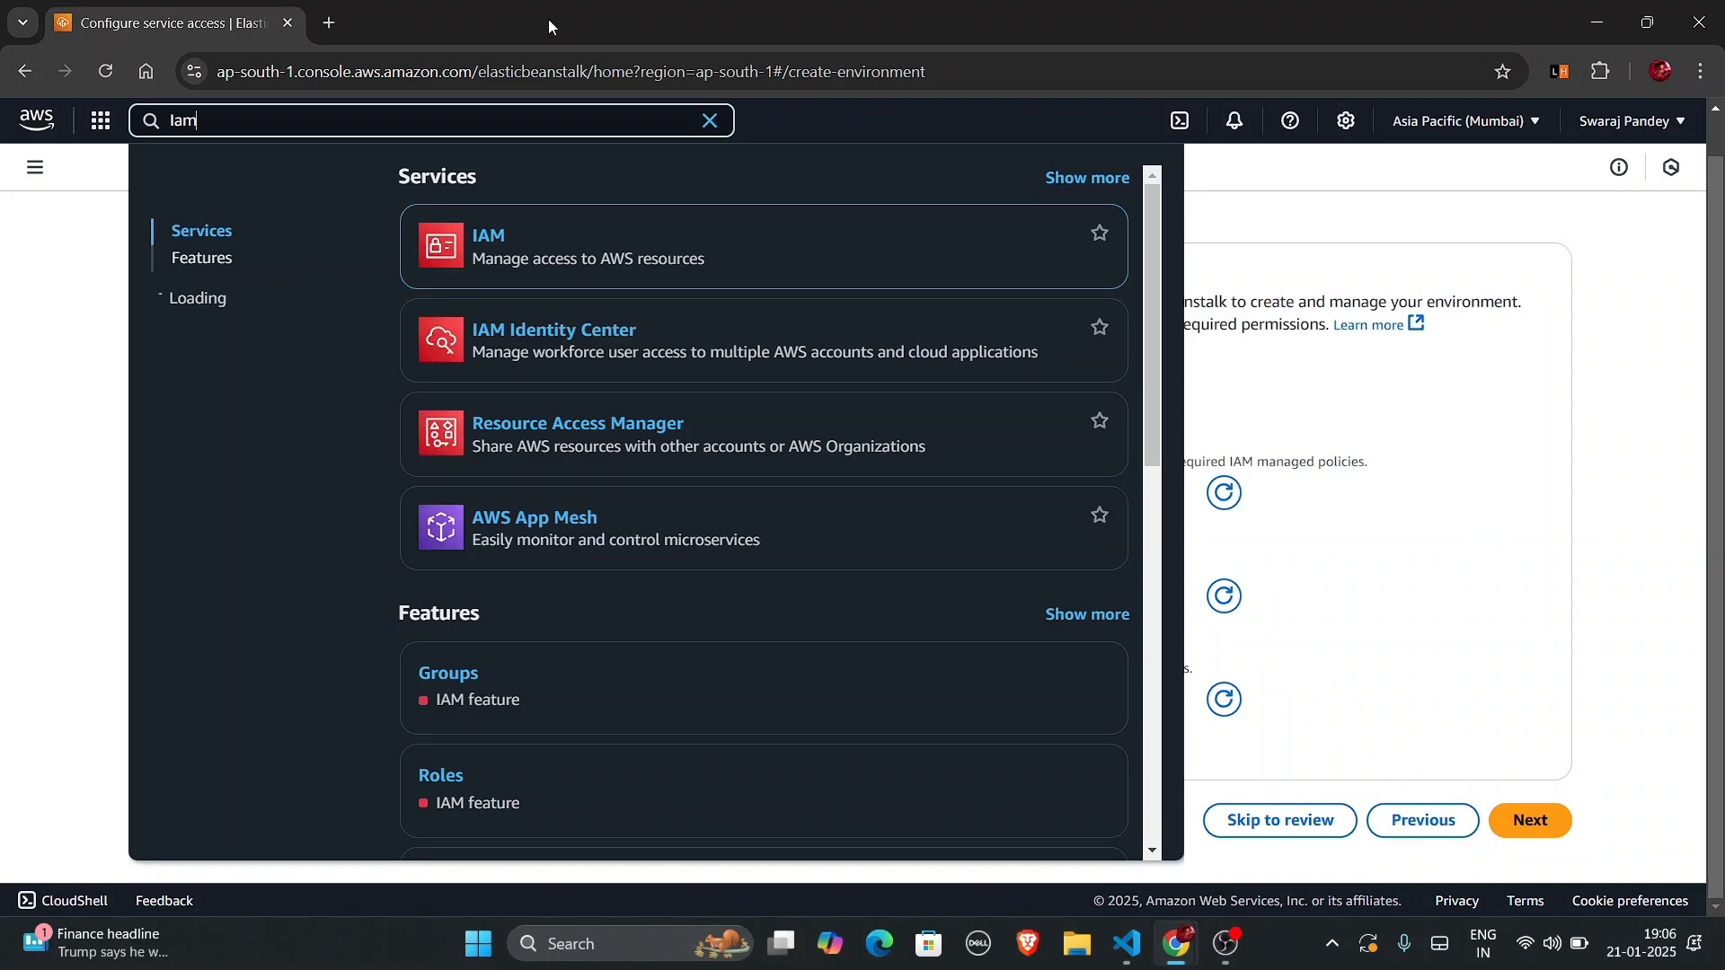
right_click(483, 258)
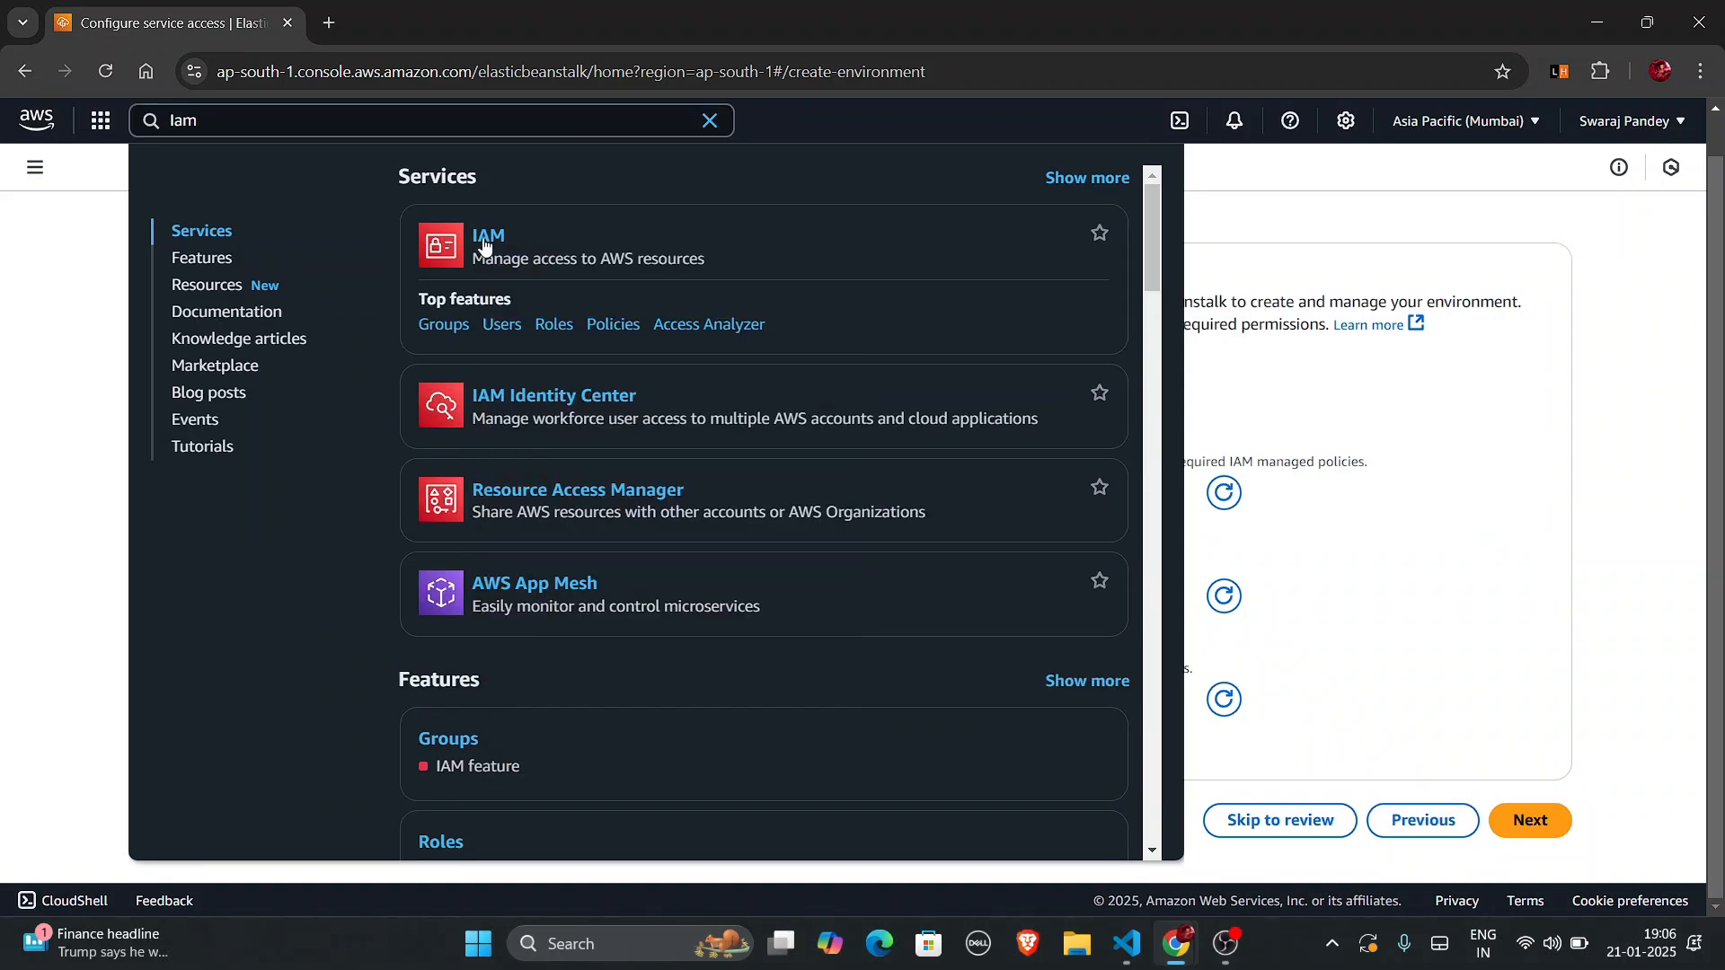
right_click(484, 239)
left_click(546, 276)
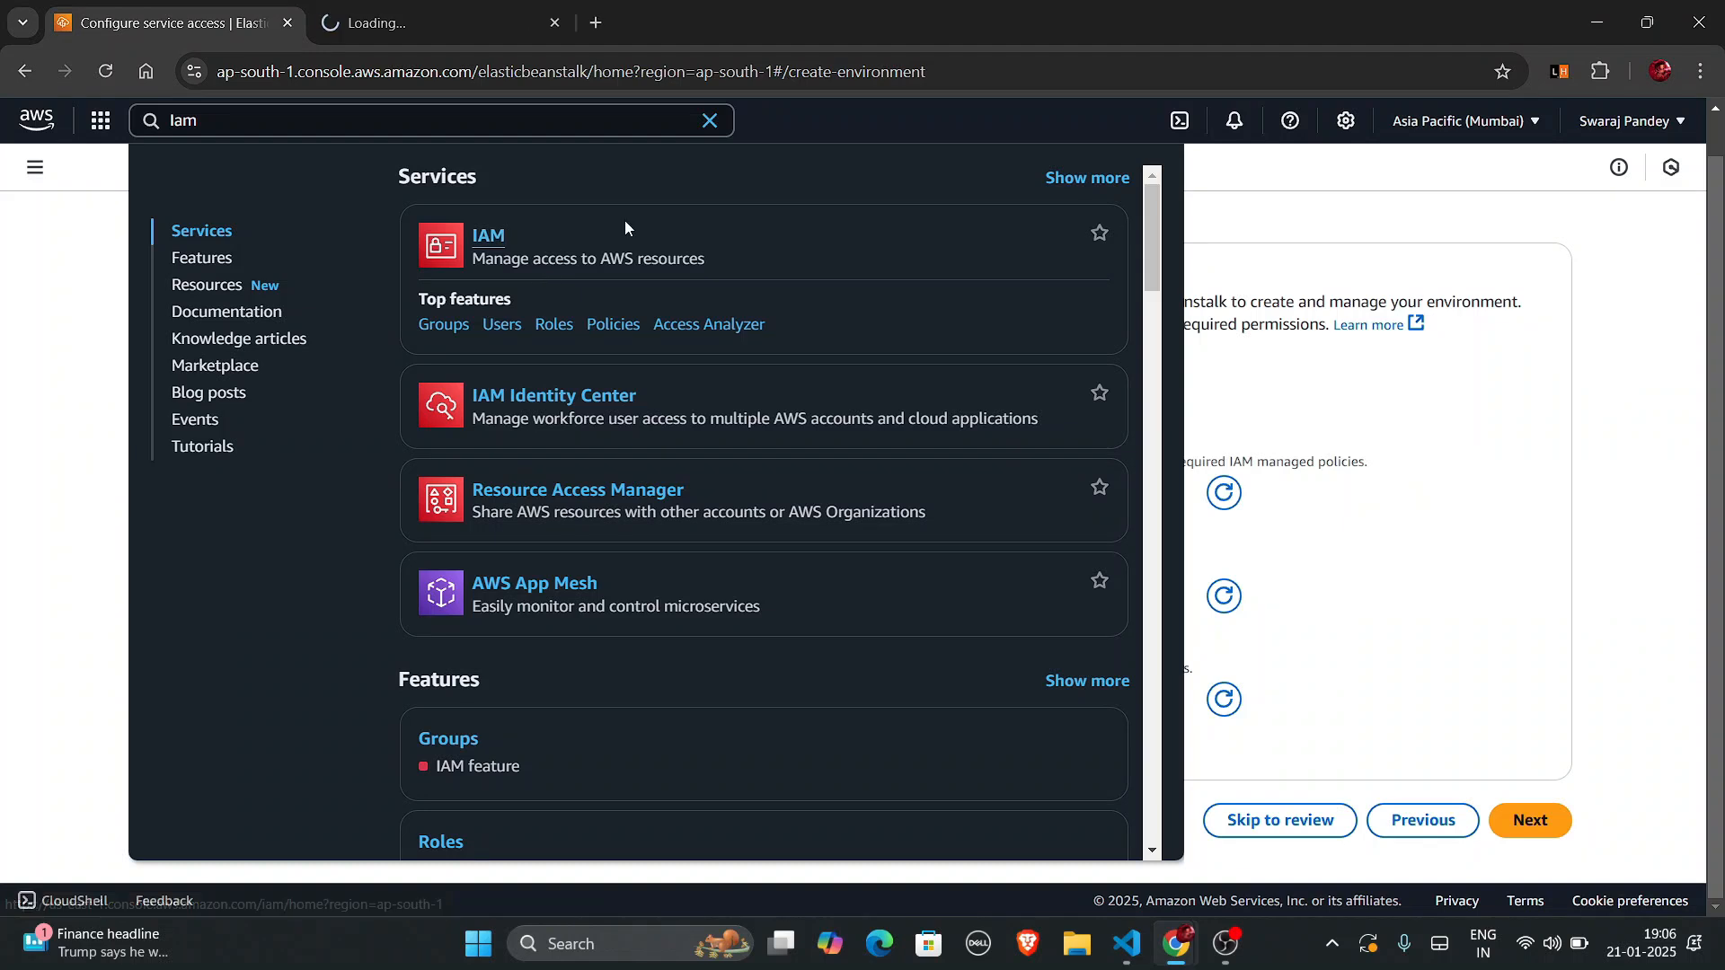
left_click(473, 9)
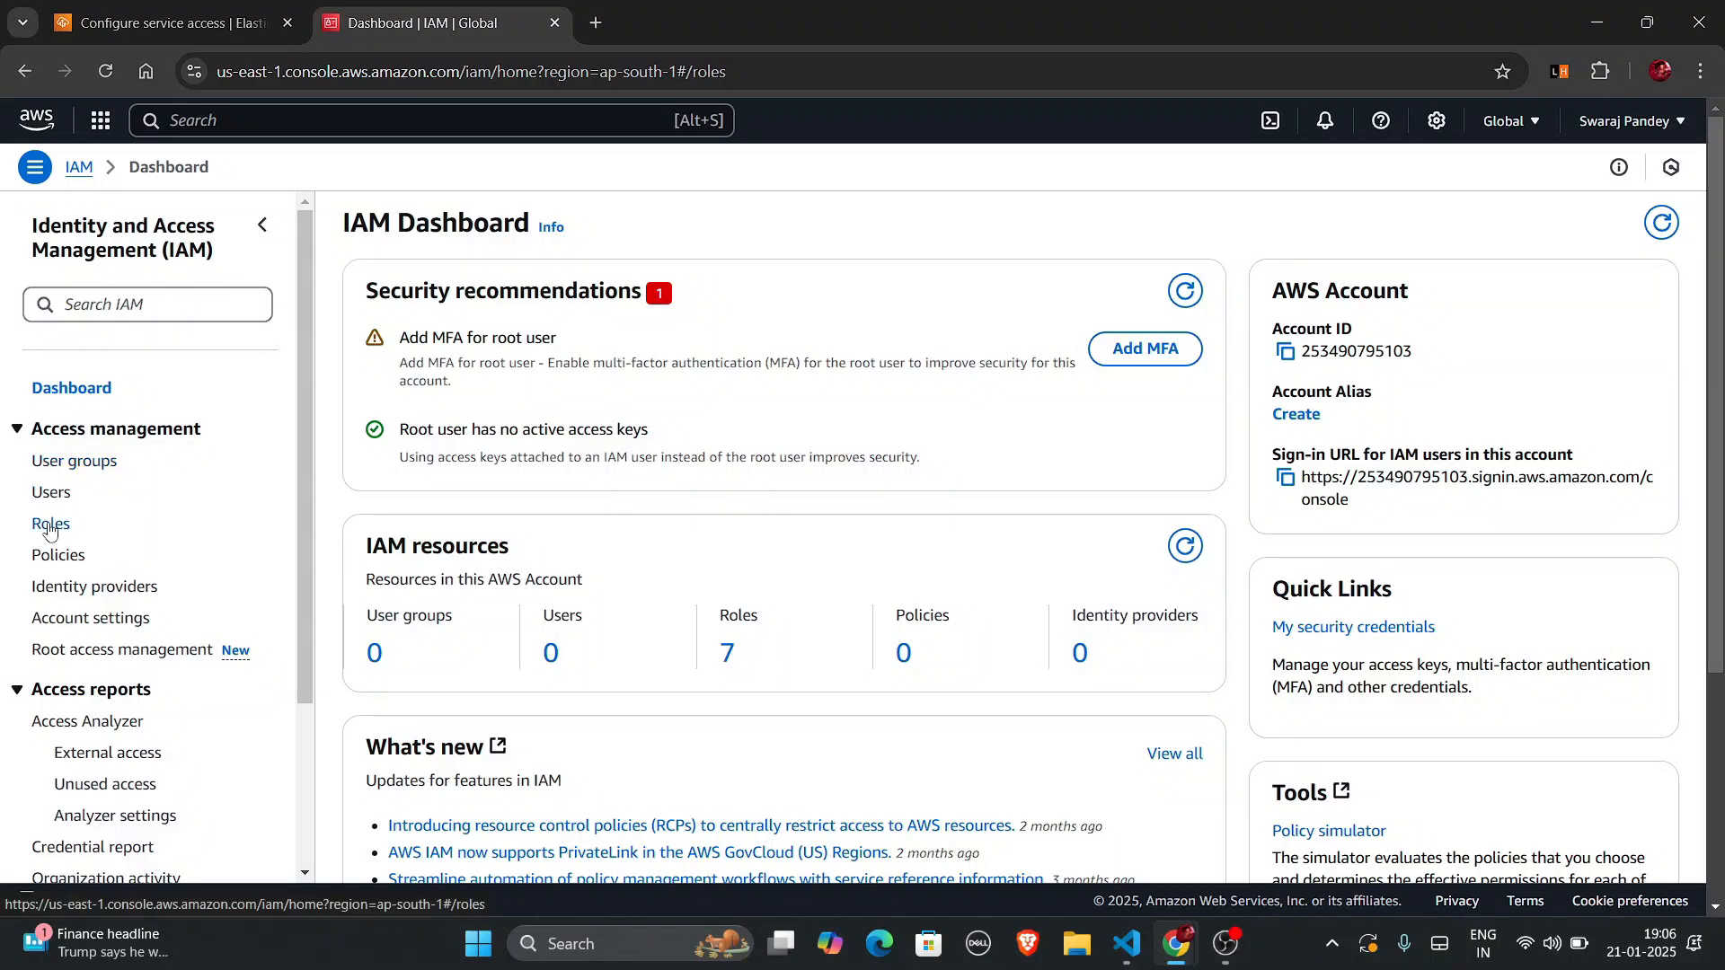
Open the IAM roles list and locate the aws-elasticbeanstalk-ec2-role and aws-elasticbeanstalk-service-role entries.
left_click(50, 526)
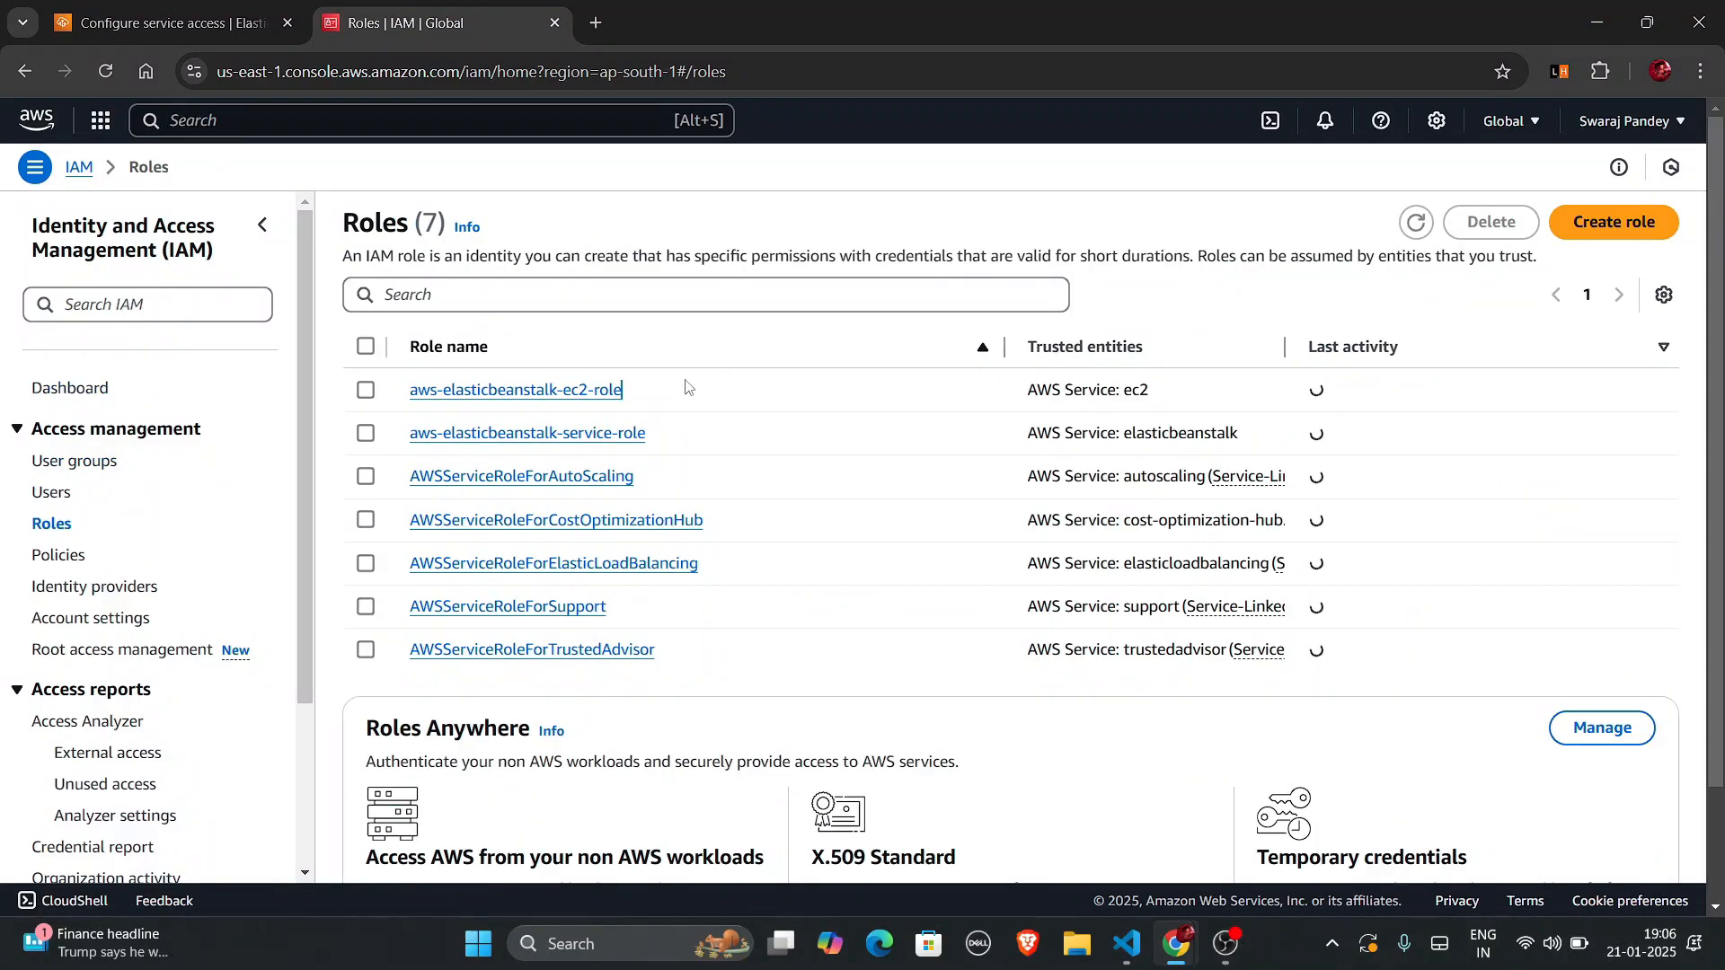
left_click_drag(685, 387, 381, 395)
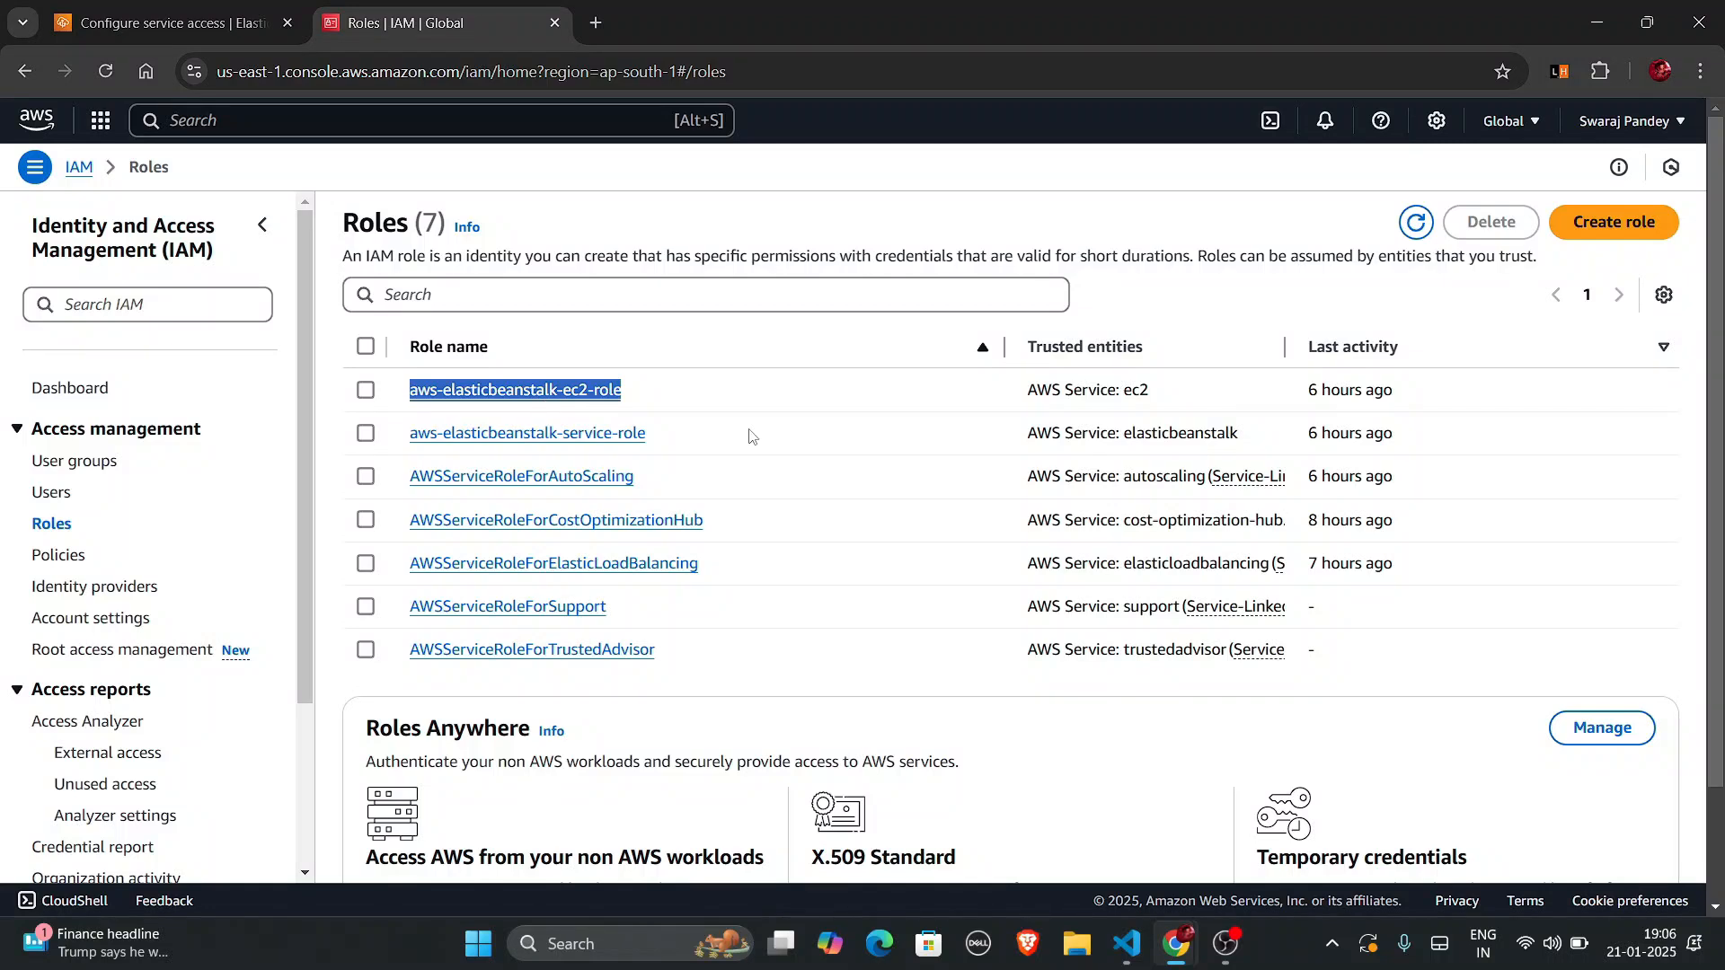
mouse_move(753, 437)
left_mouse_down()
mouse_move(415, 430)
mouse_move(779, 453)
left_mouse_up()
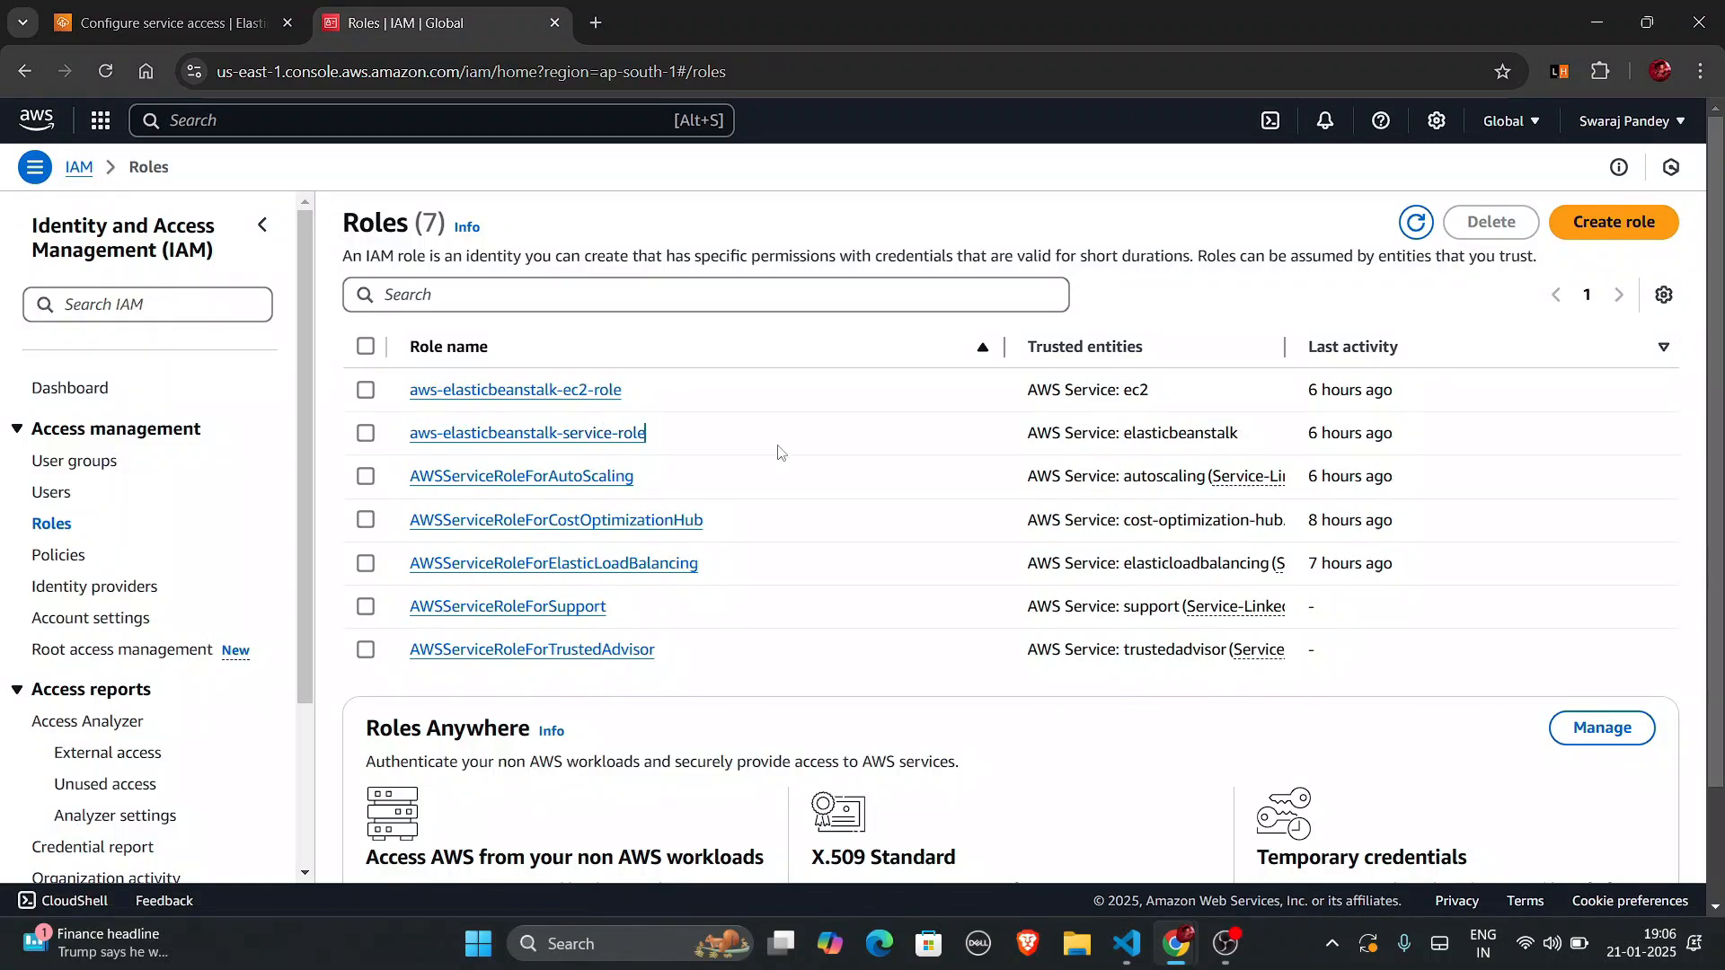
Open aws-elasticbeanstalk-service-role and examine its attached permissions policies.
left_click(589, 437)
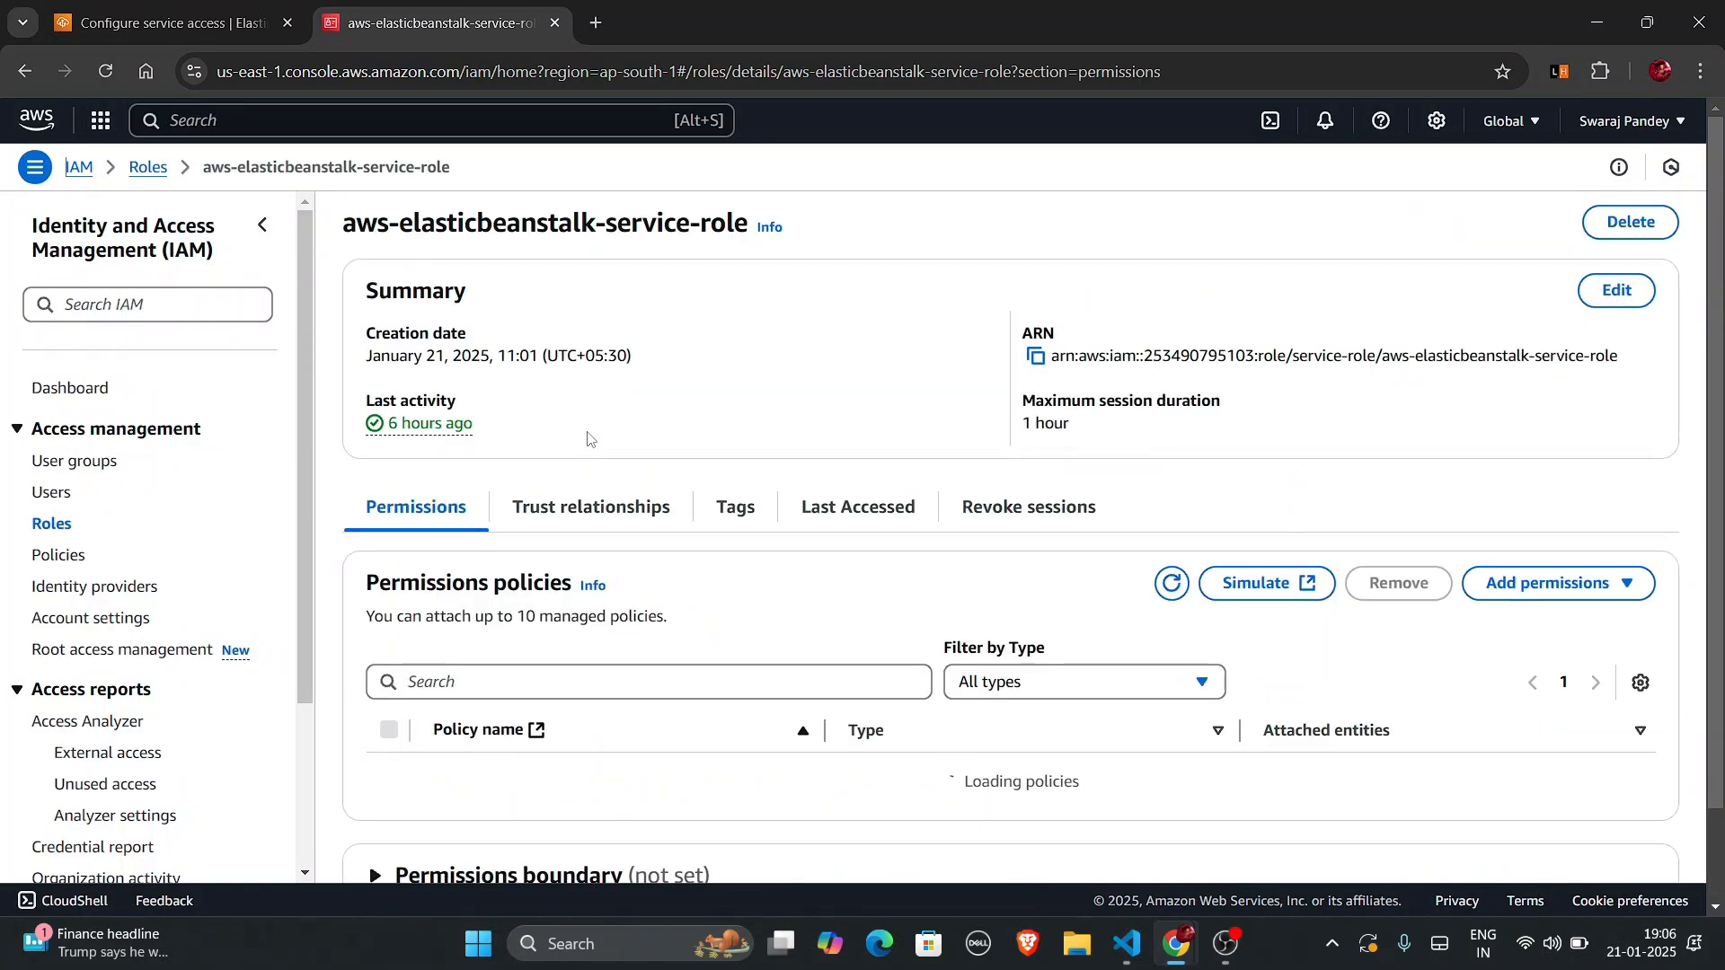
scroll(589, 437, "down", 2)
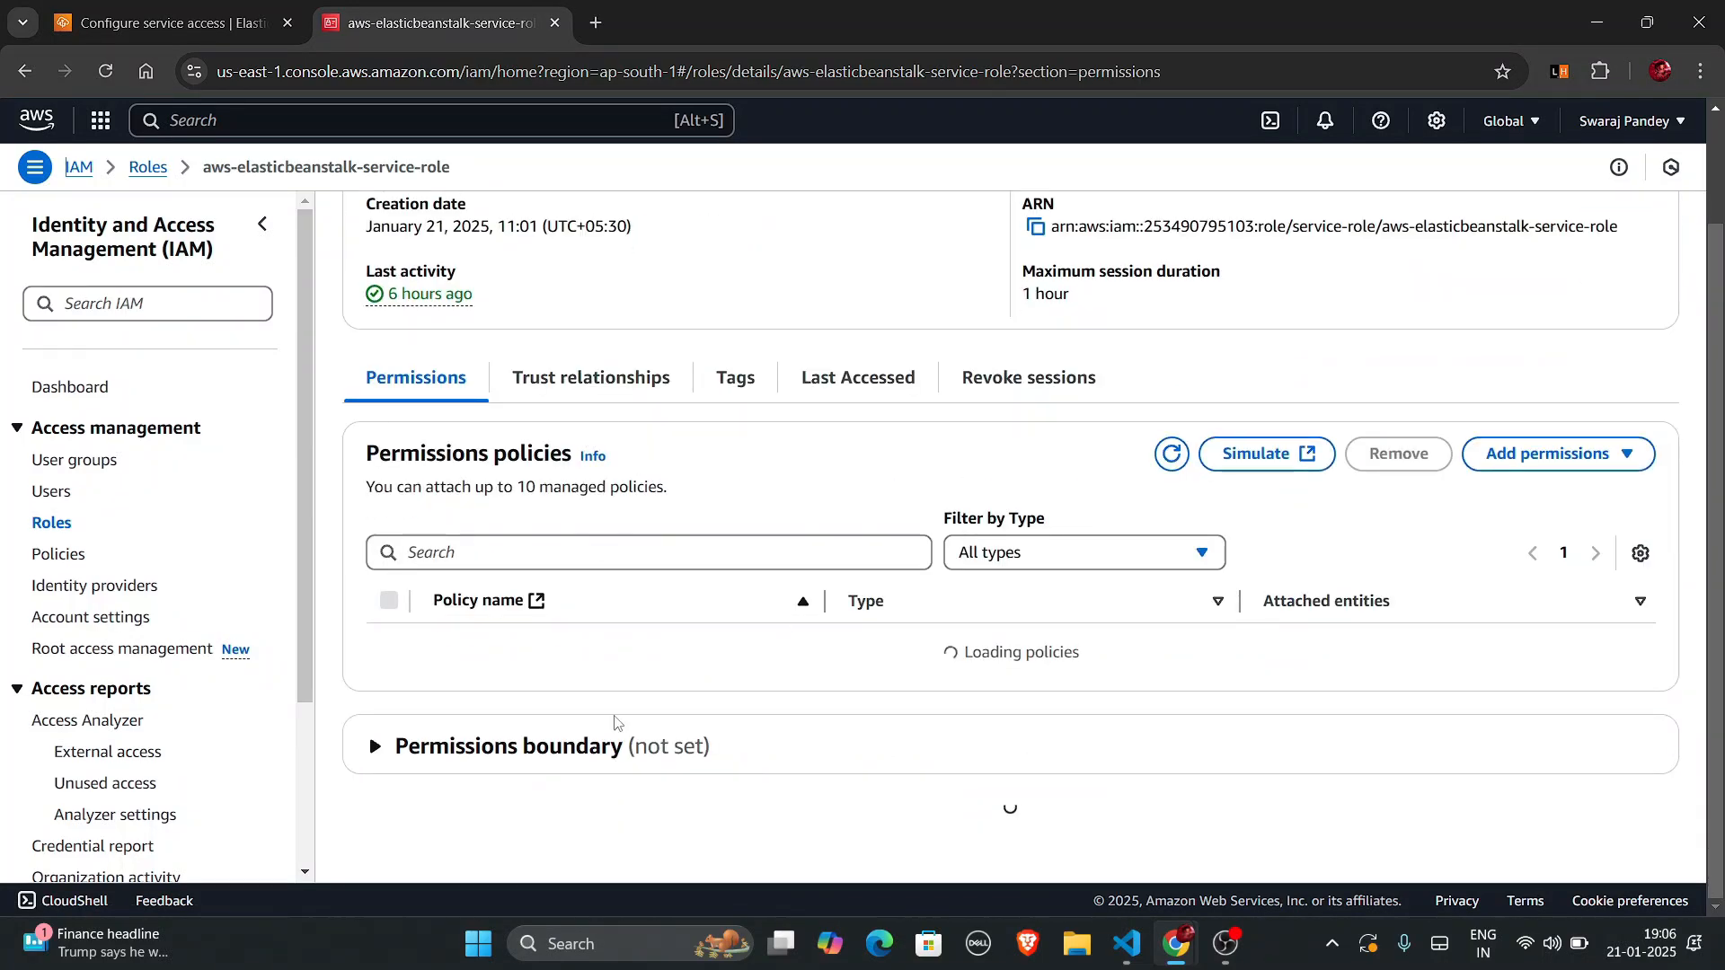
scroll(714, 637, "down", 1)
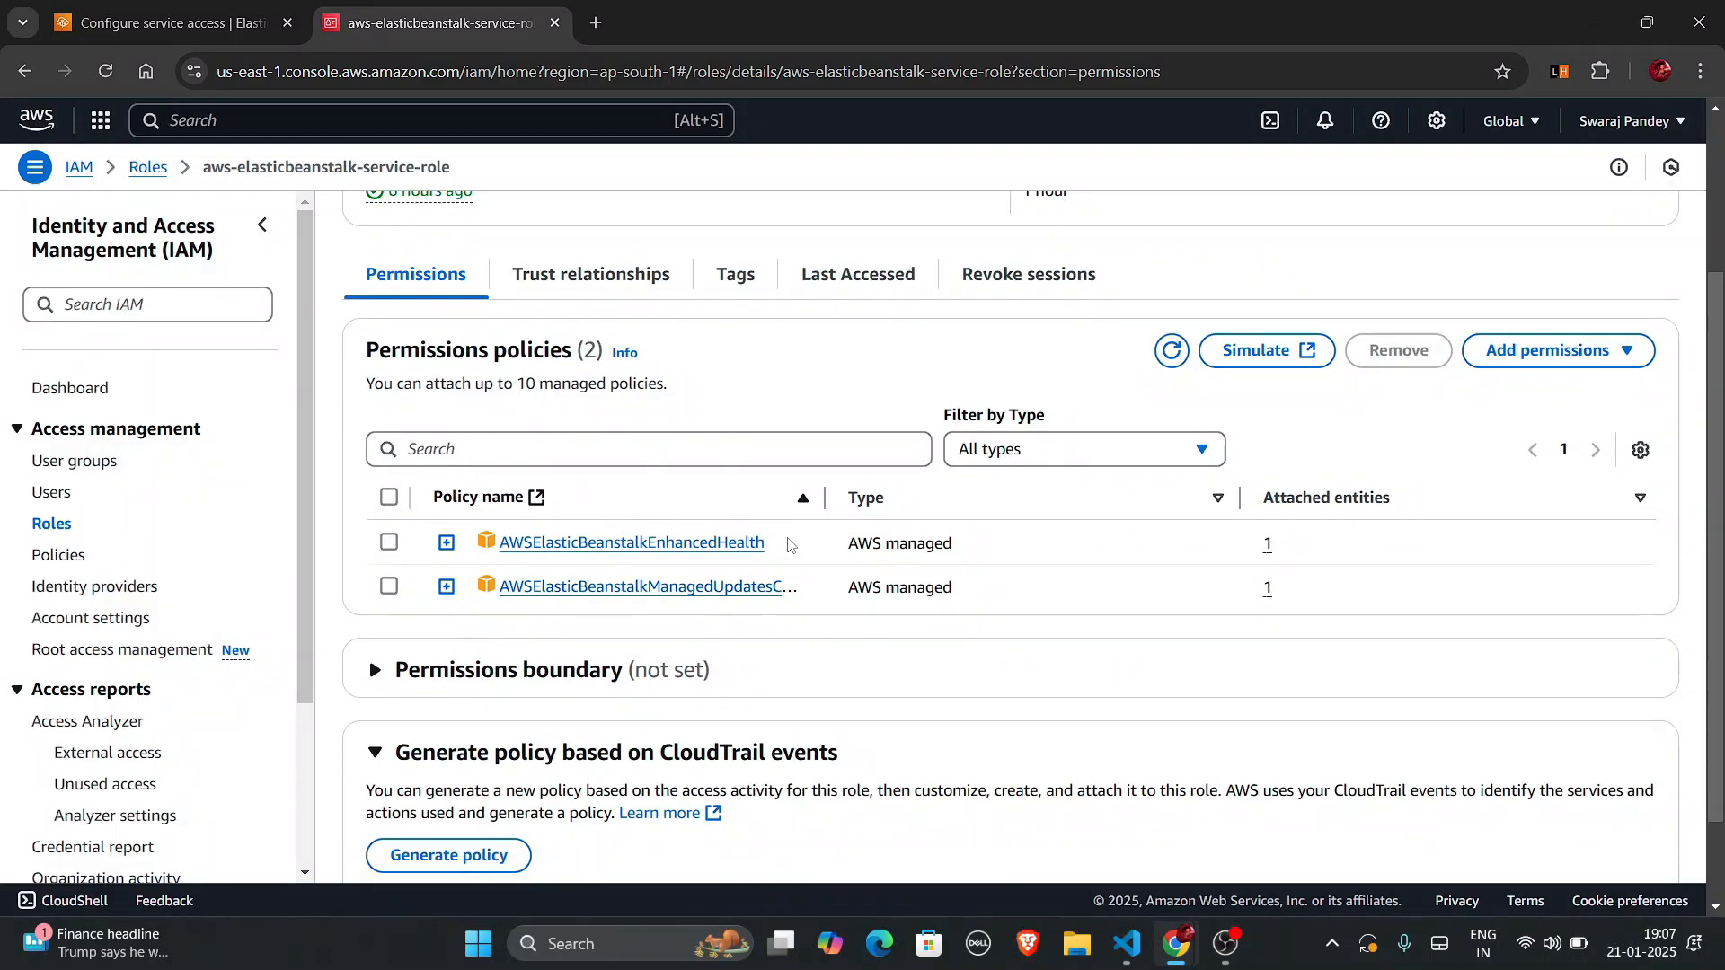
scroll(761, 680, "up", 2)
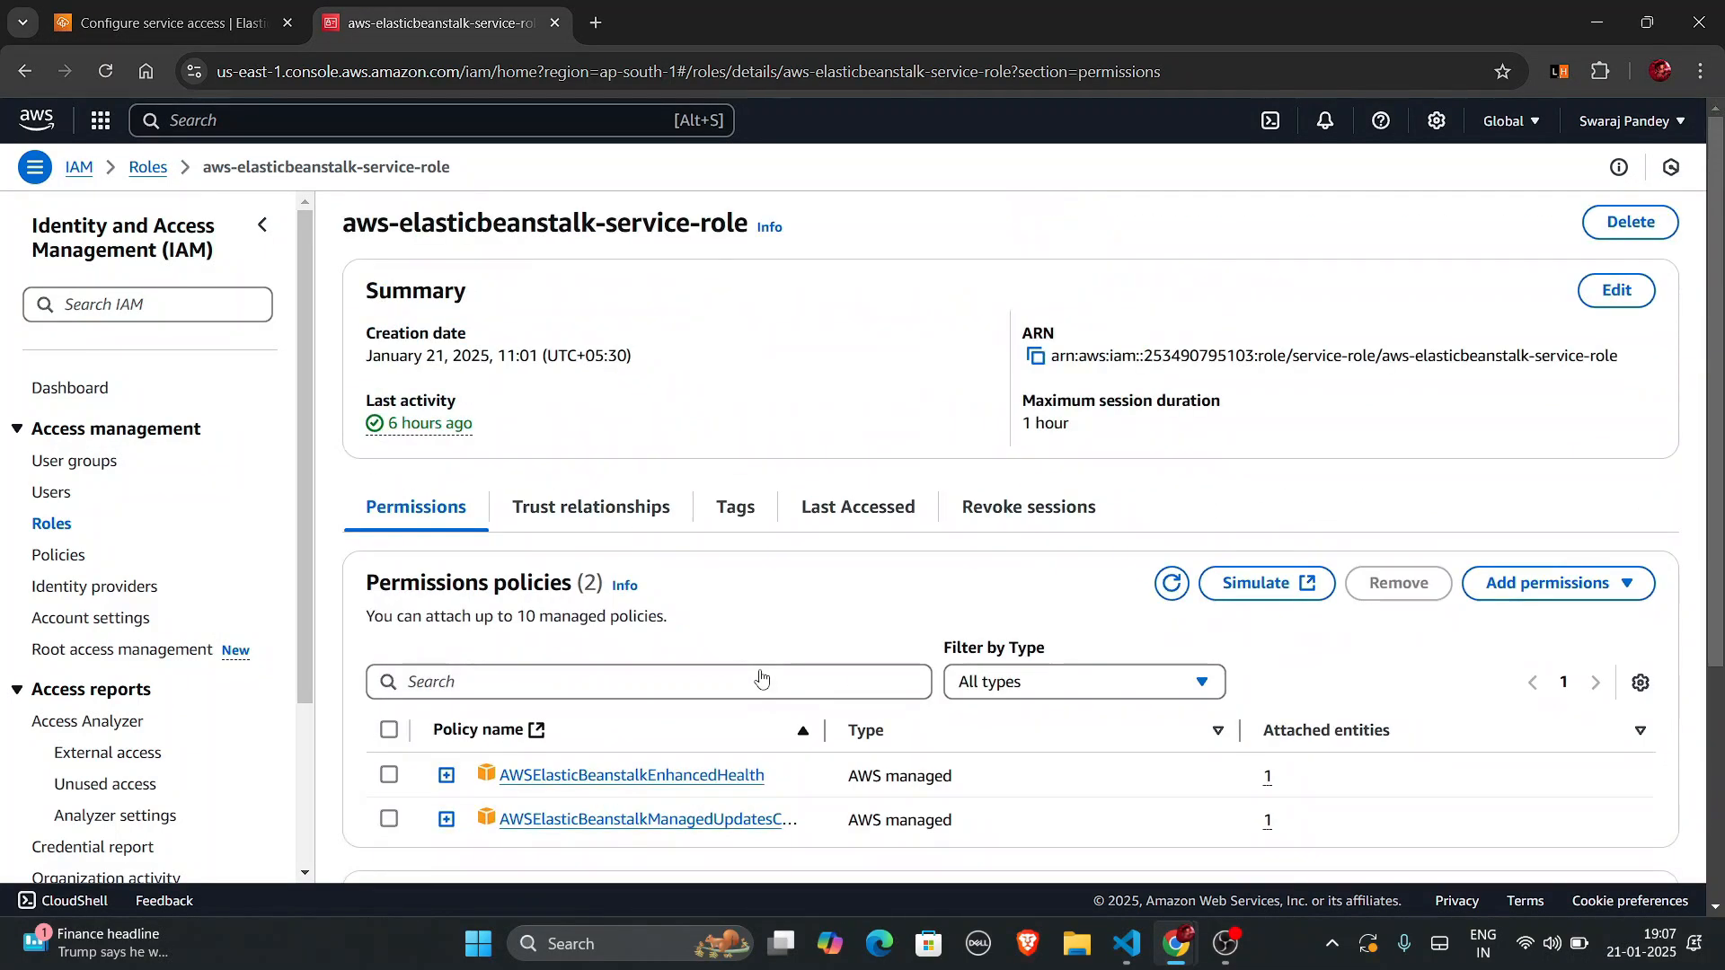
Return to the roles list, open aws-elasticbeanstalk-ec2-role and examine its attached permissions policies.
left_click(28, 74)
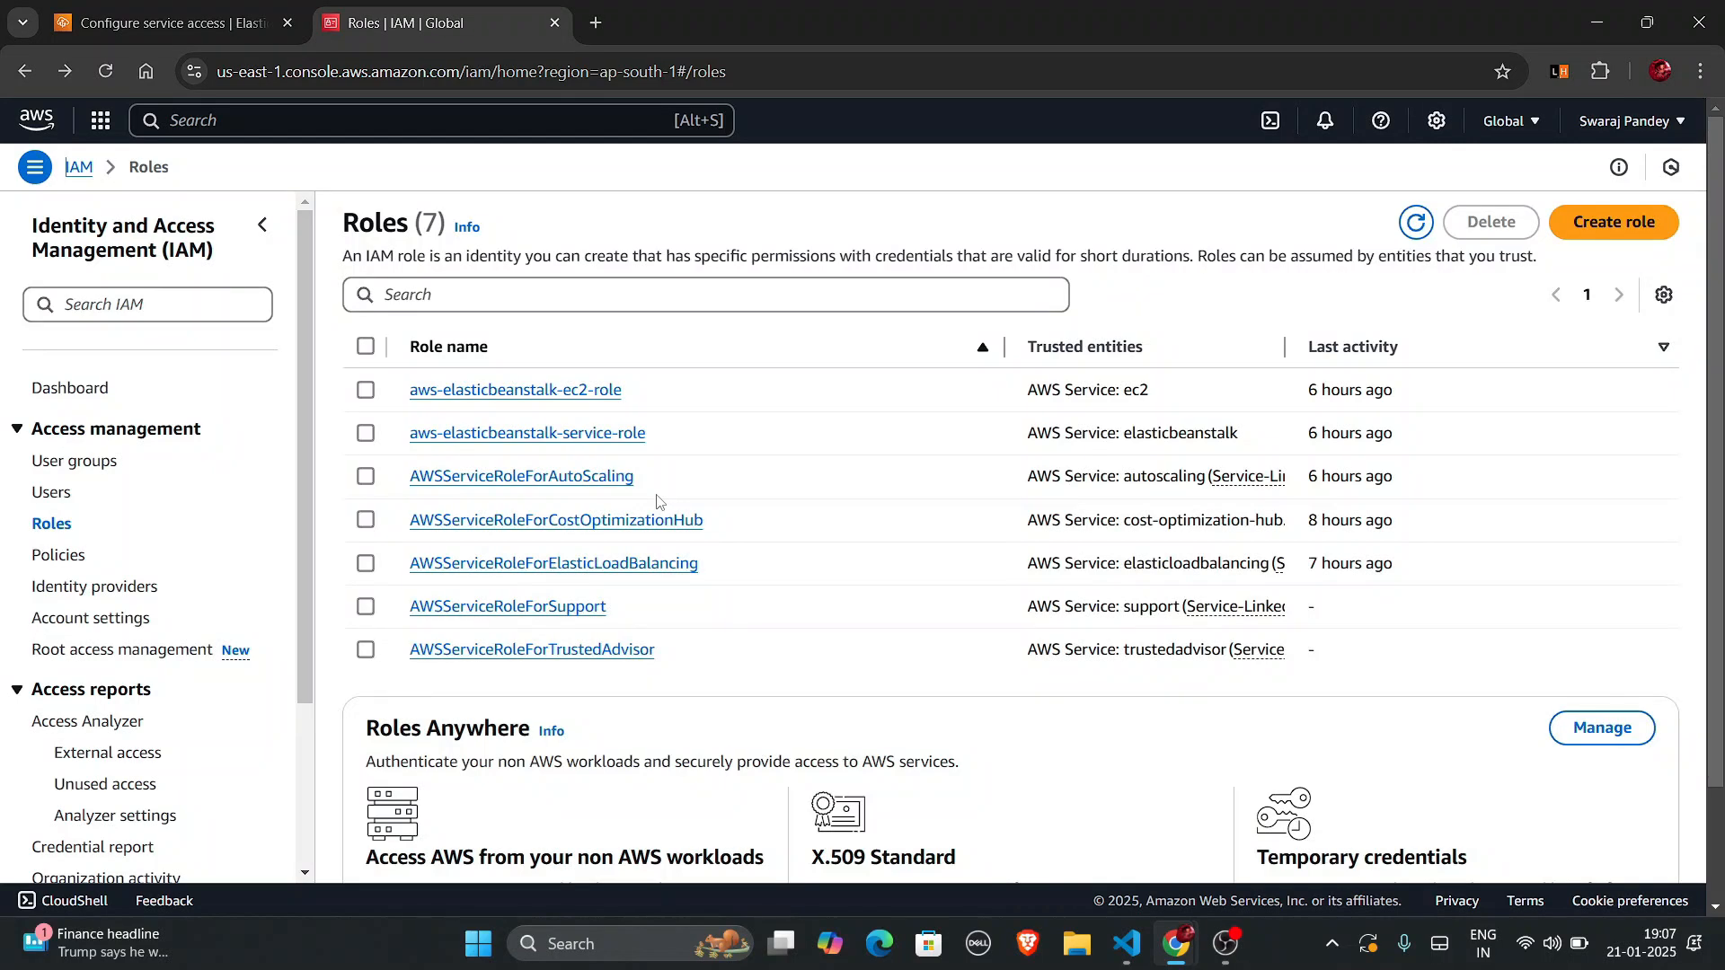
left_click(532, 395)
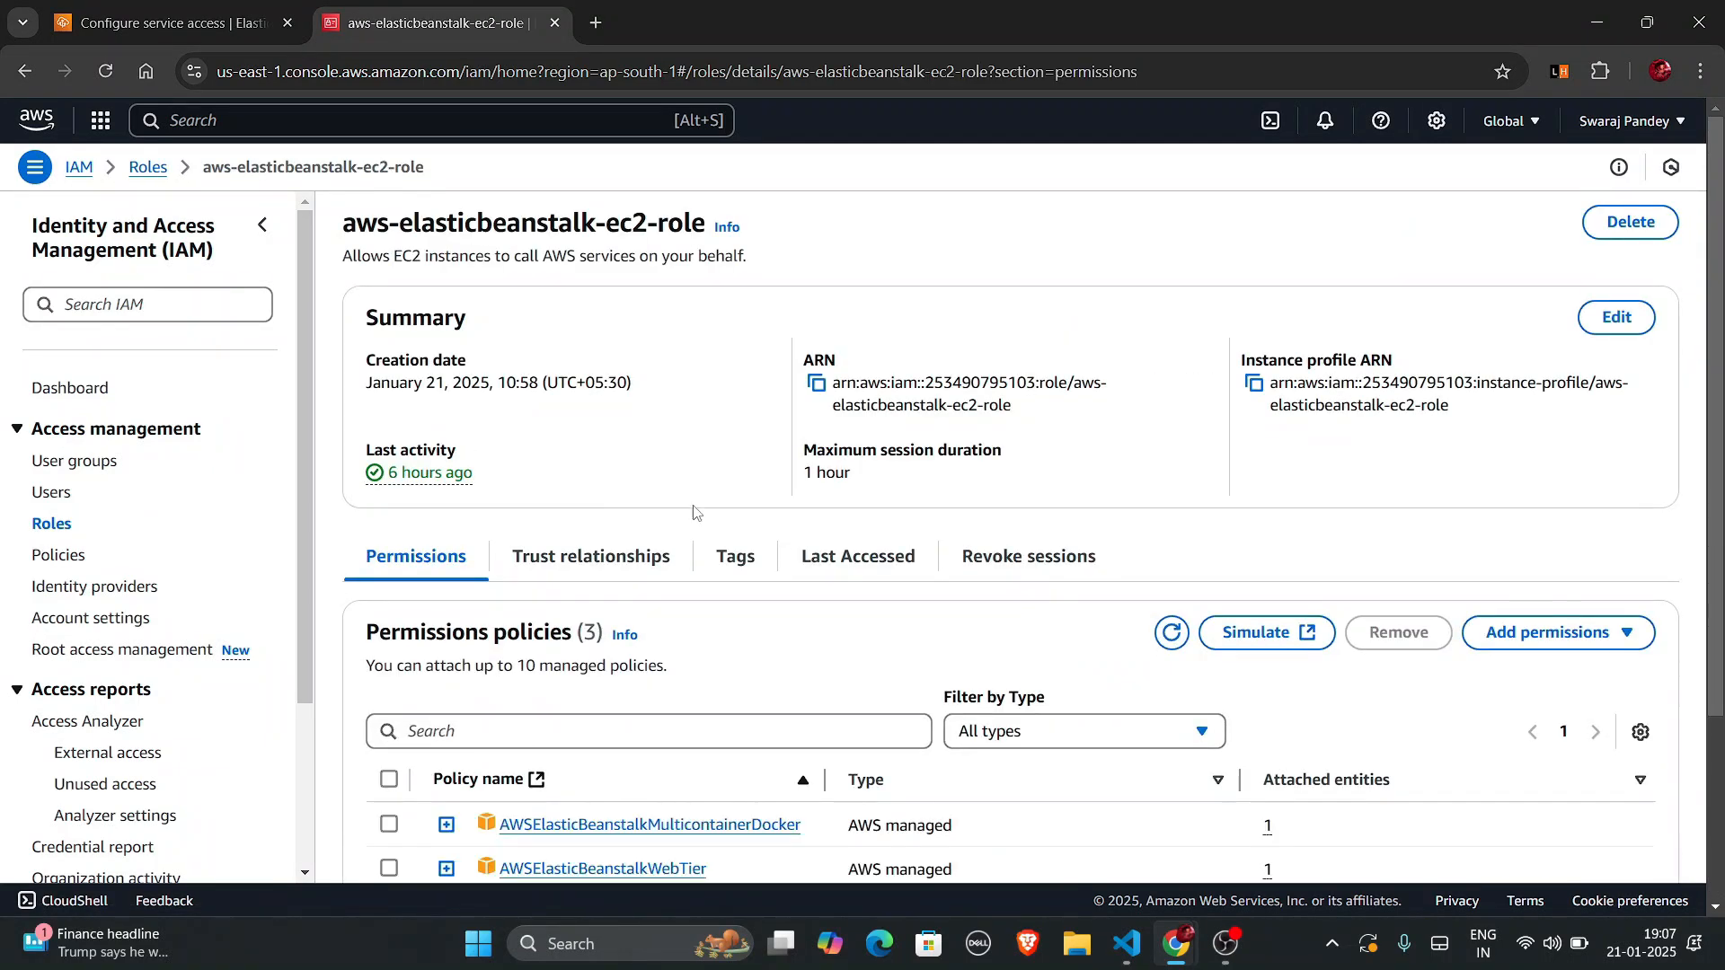
scroll(744, 627, "down", 3)
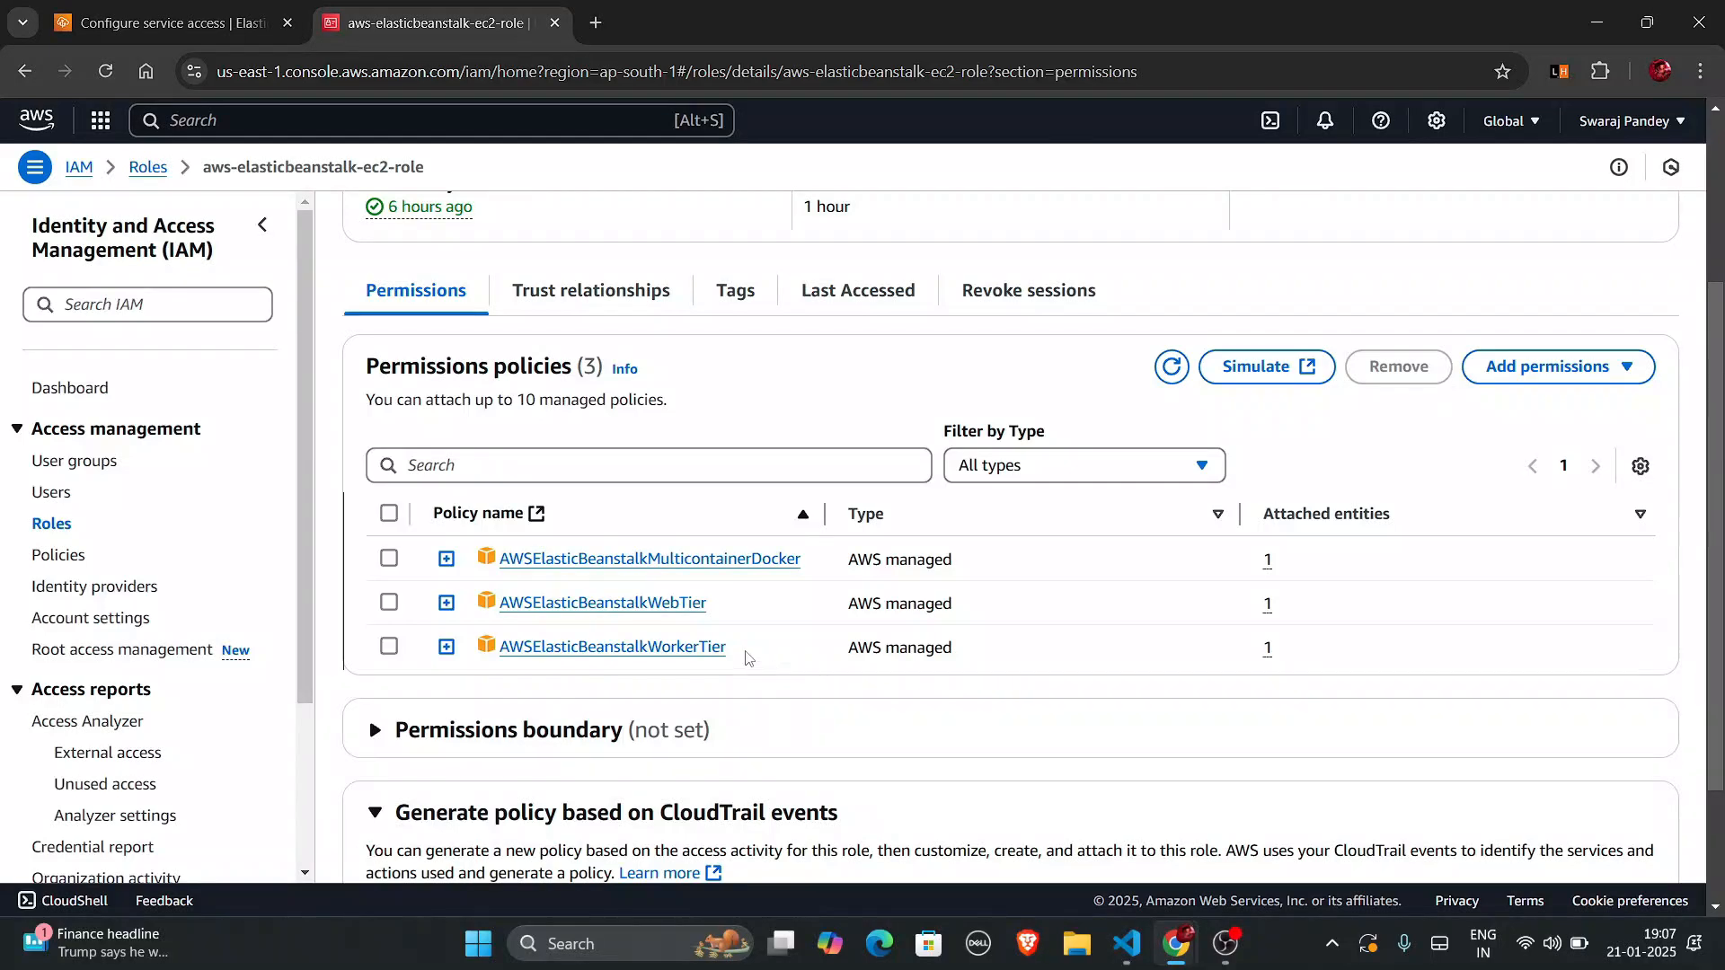
left_click_drag(744, 651, 862, 658)
left_click(860, 672)
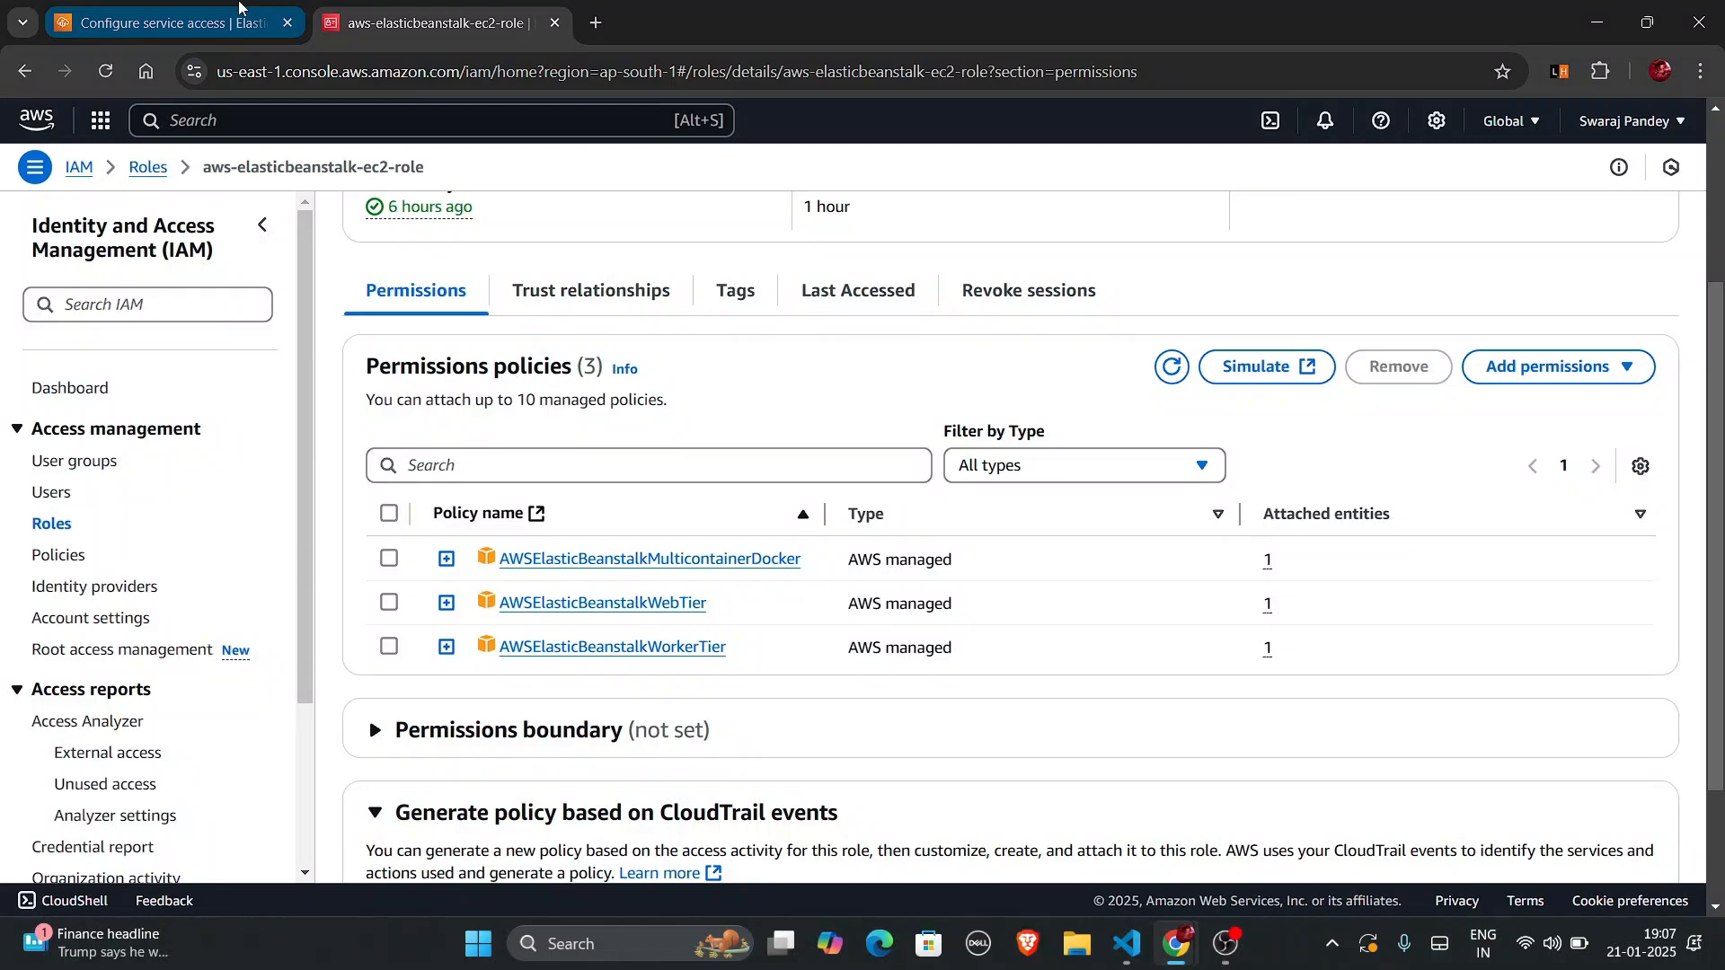
Return to the environment setup and accept the existing service role and EC2 instance profile to proceed to networking.
left_click(238, 4)
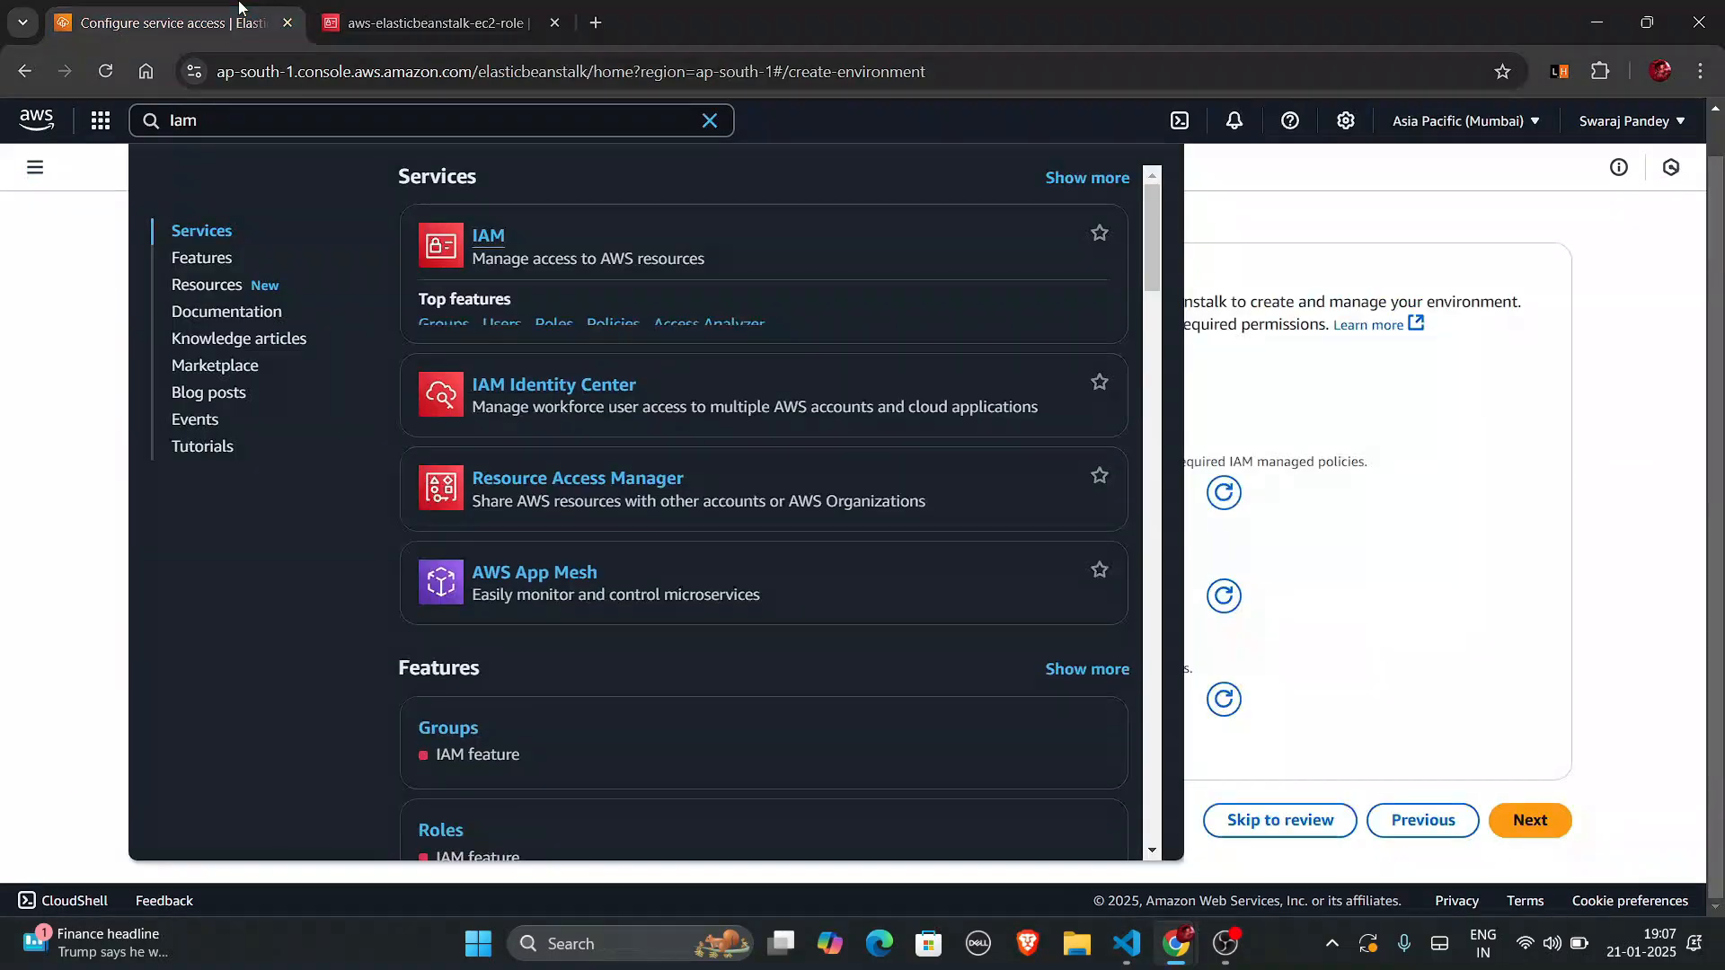
left_click(3, 336)
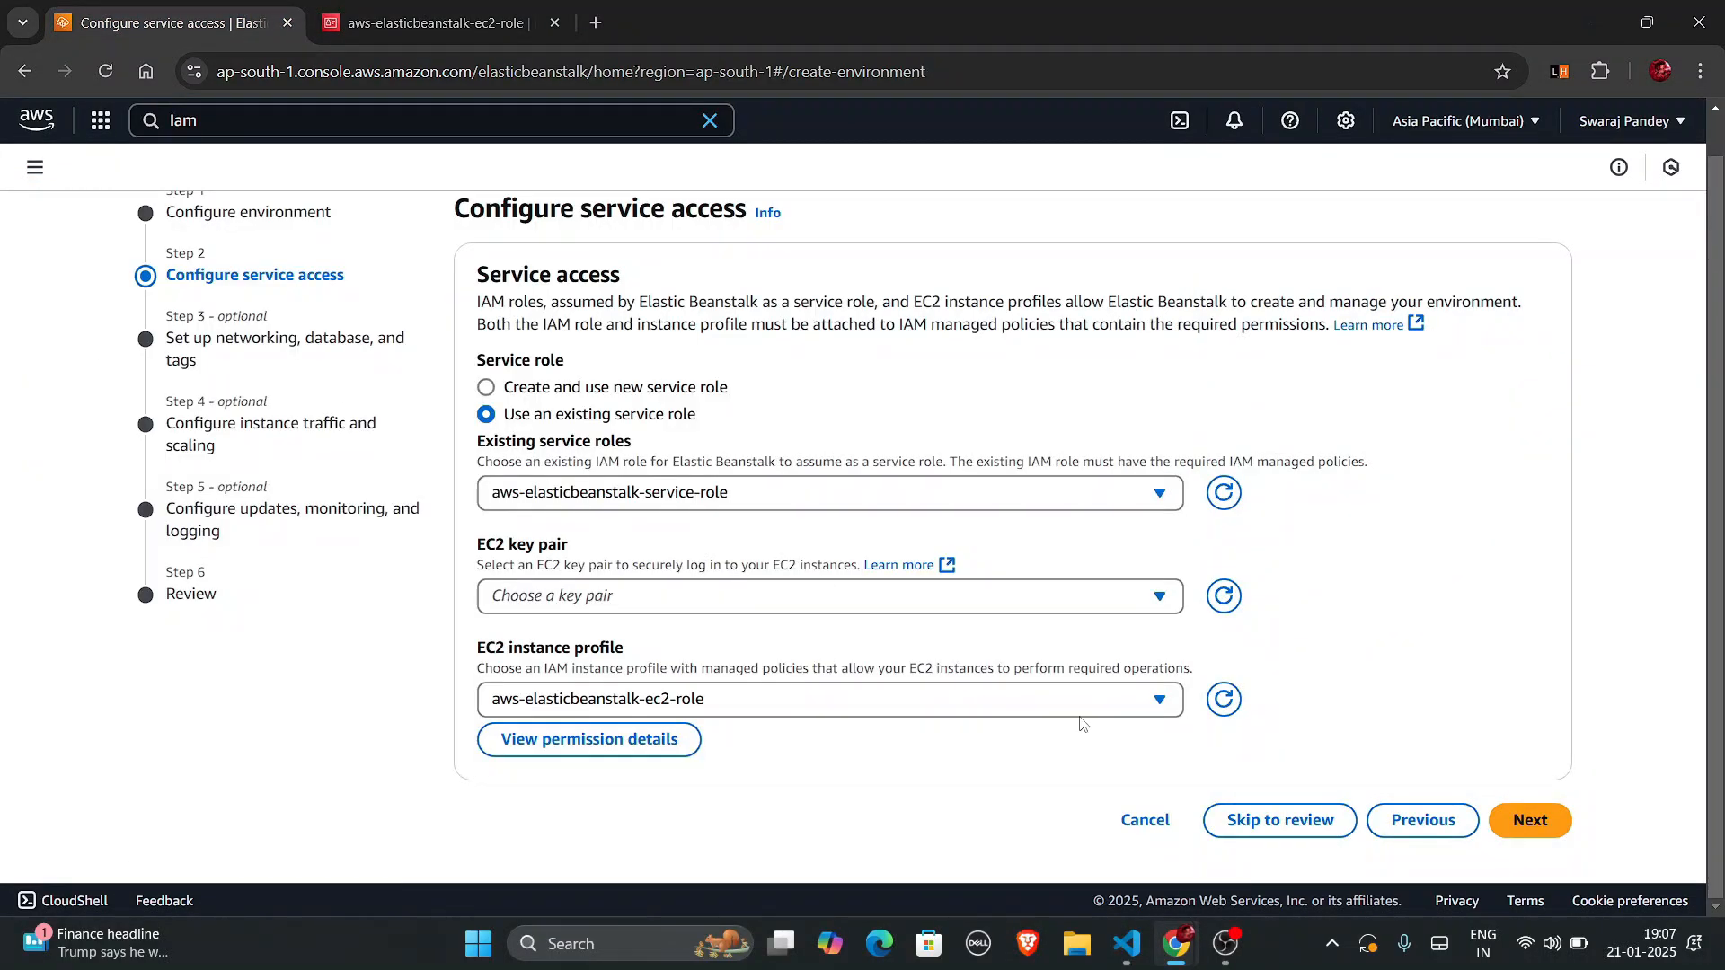
left_click(1512, 823)
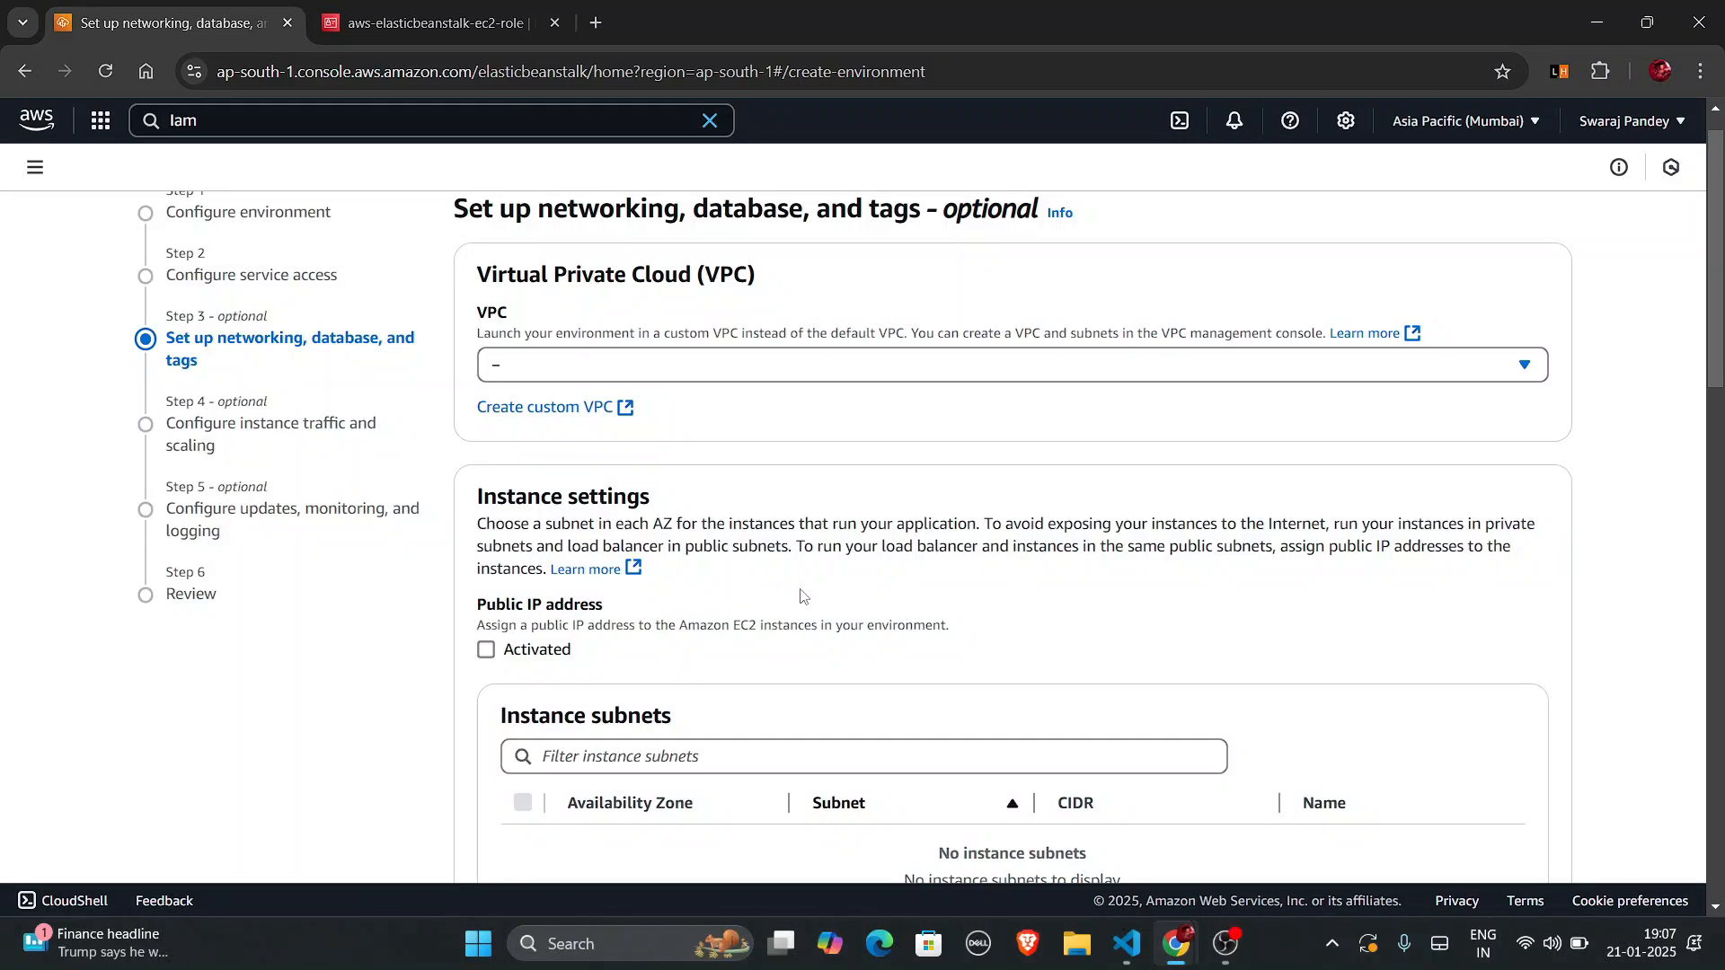
Leave the networking, database and tags settings at their defaults and continue to instance traffic and scaling.
scroll(802, 597, "down", 1)
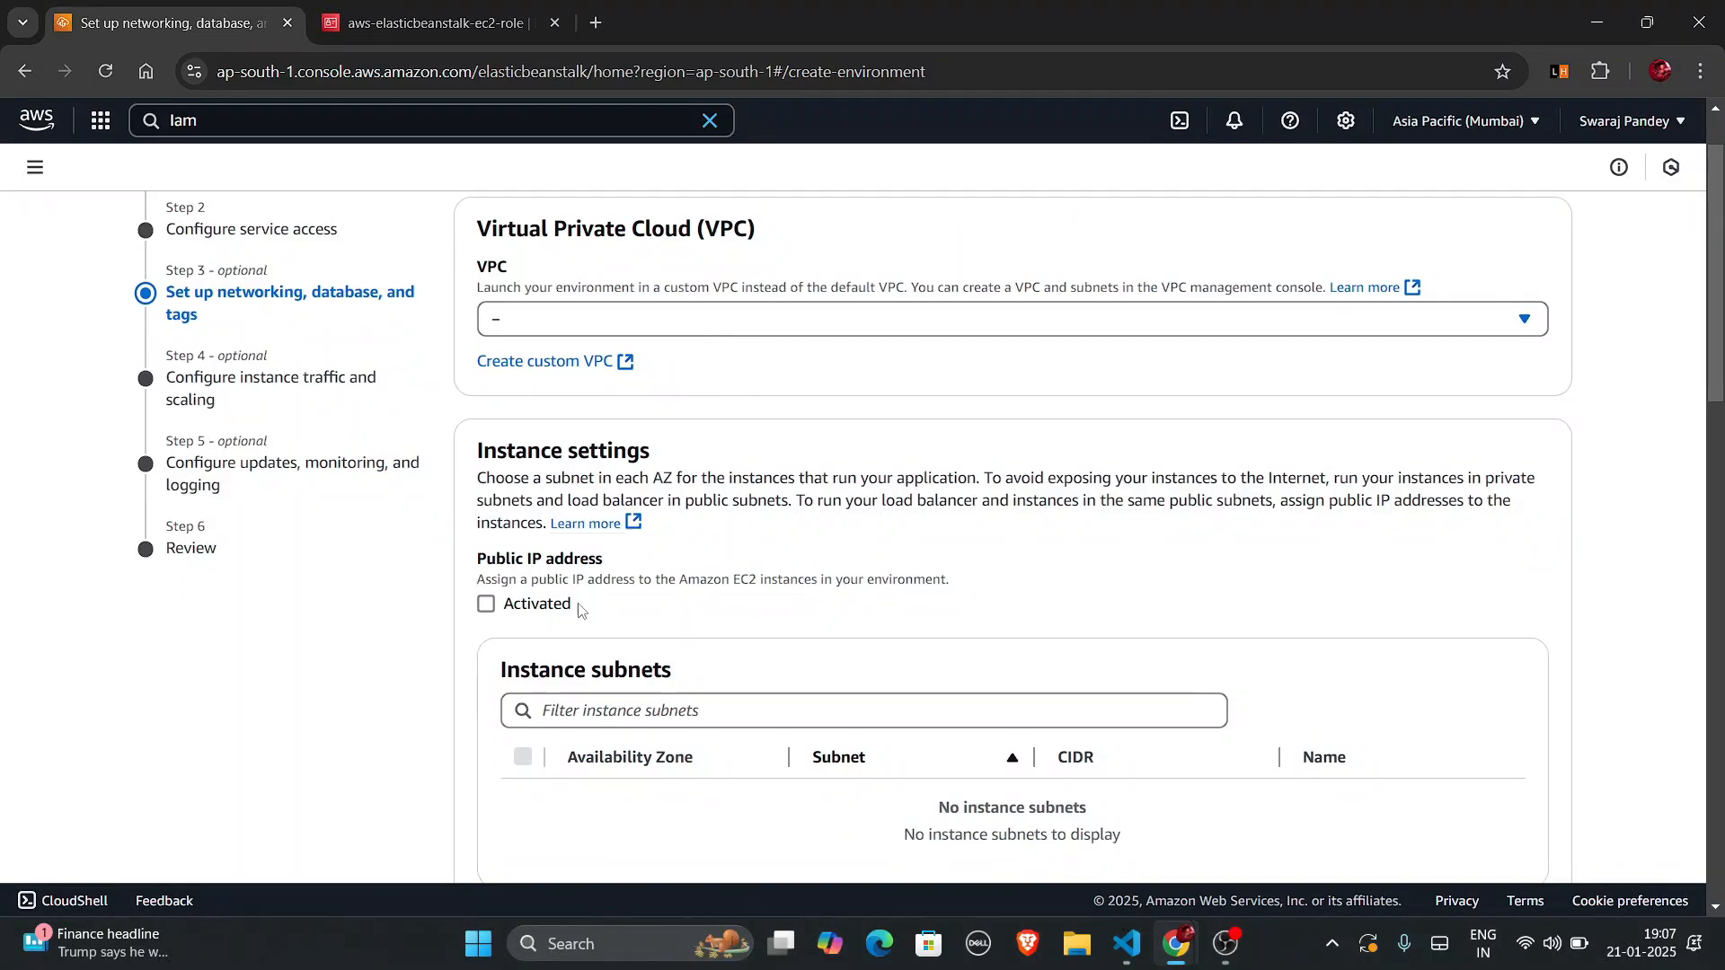
scroll(759, 644, "down", 2)
scroll(760, 645, "down", 14)
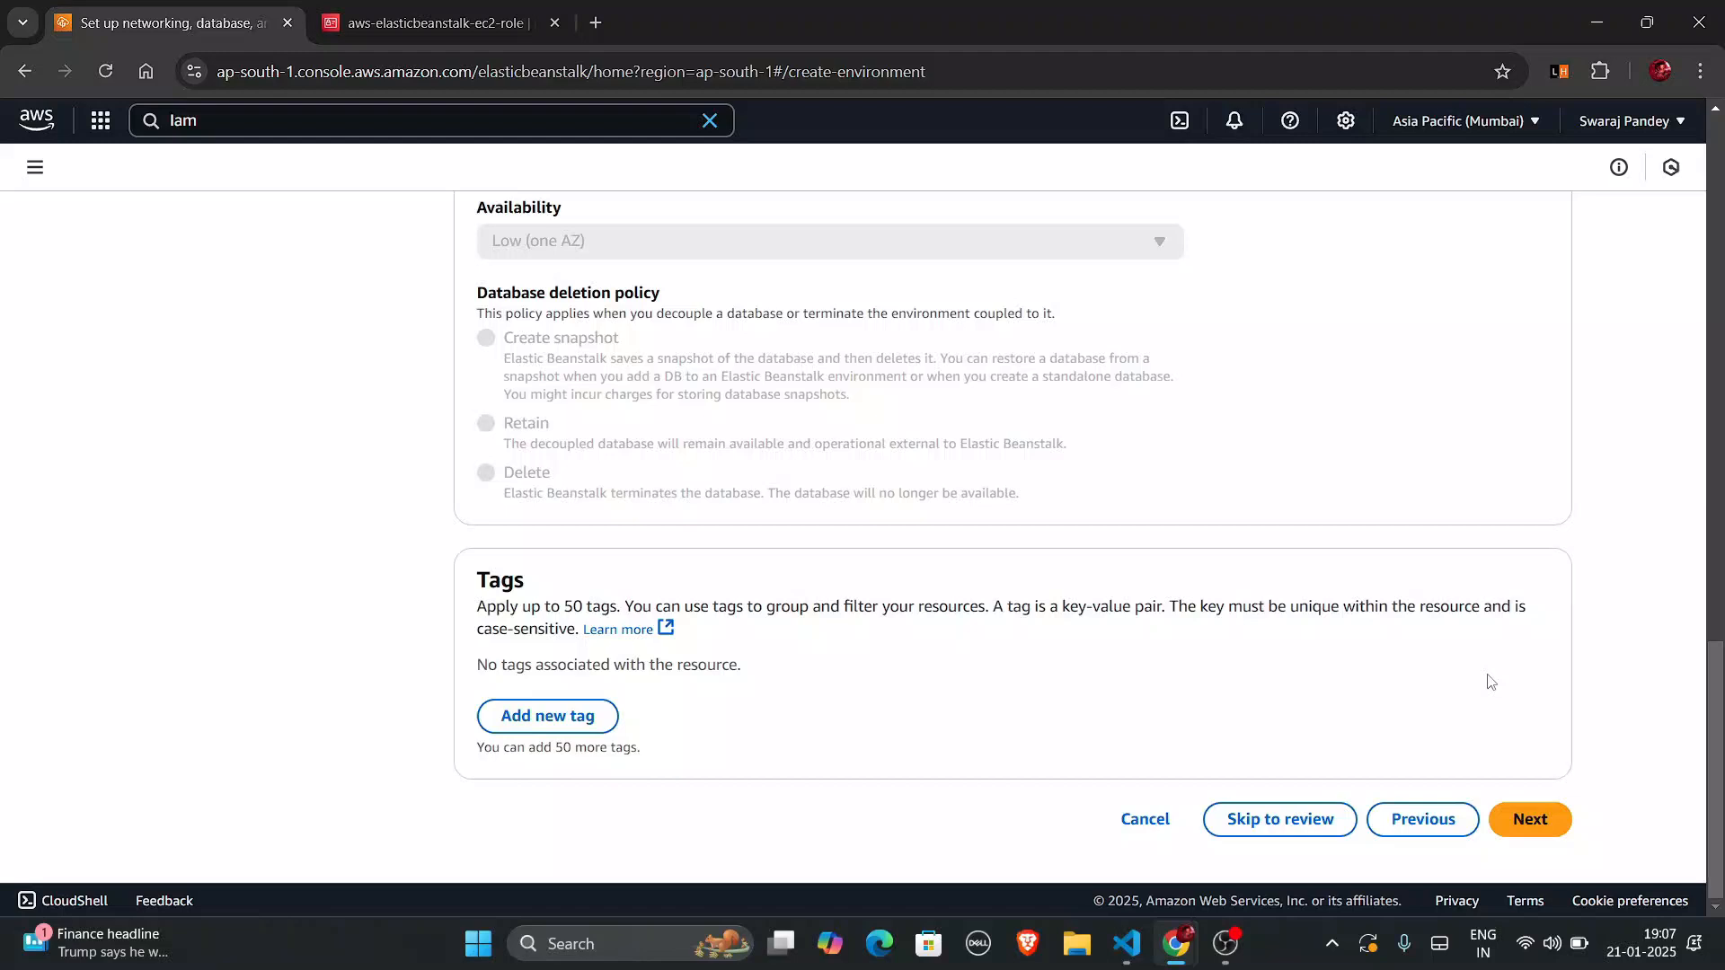
left_click(1525, 820)
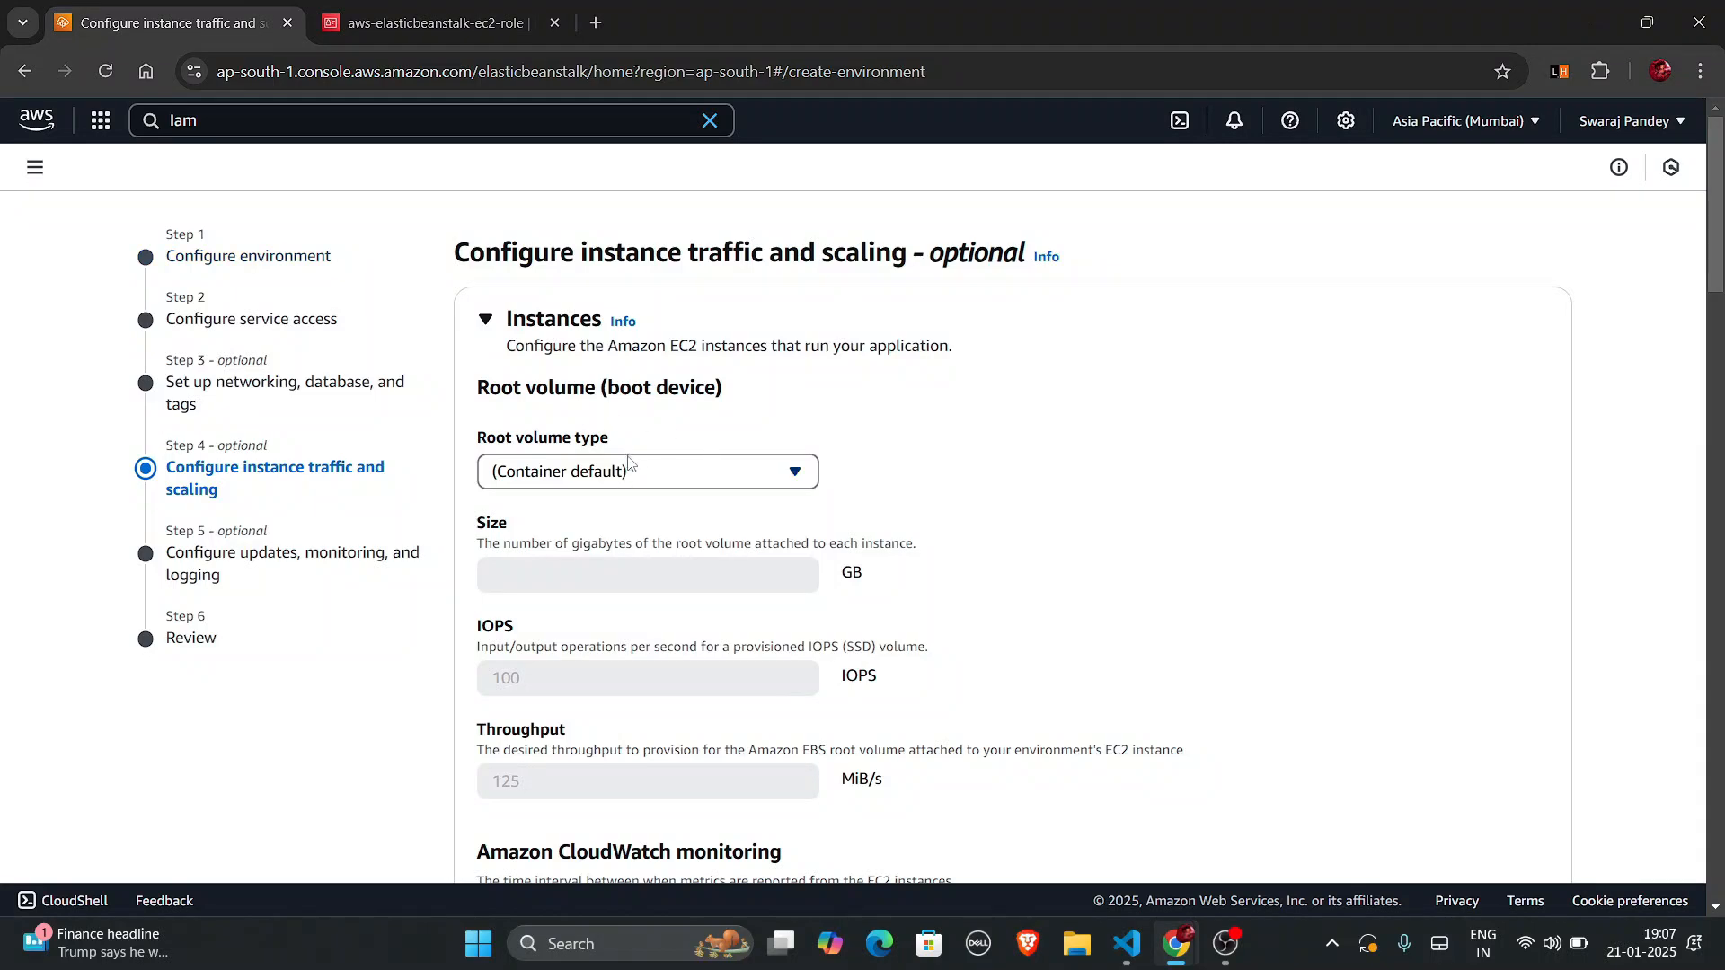
Set the root volume type to General Purpose 3(SSD) and the CloudWatch monitoring interval to 1 minute.
left_click(606, 473)
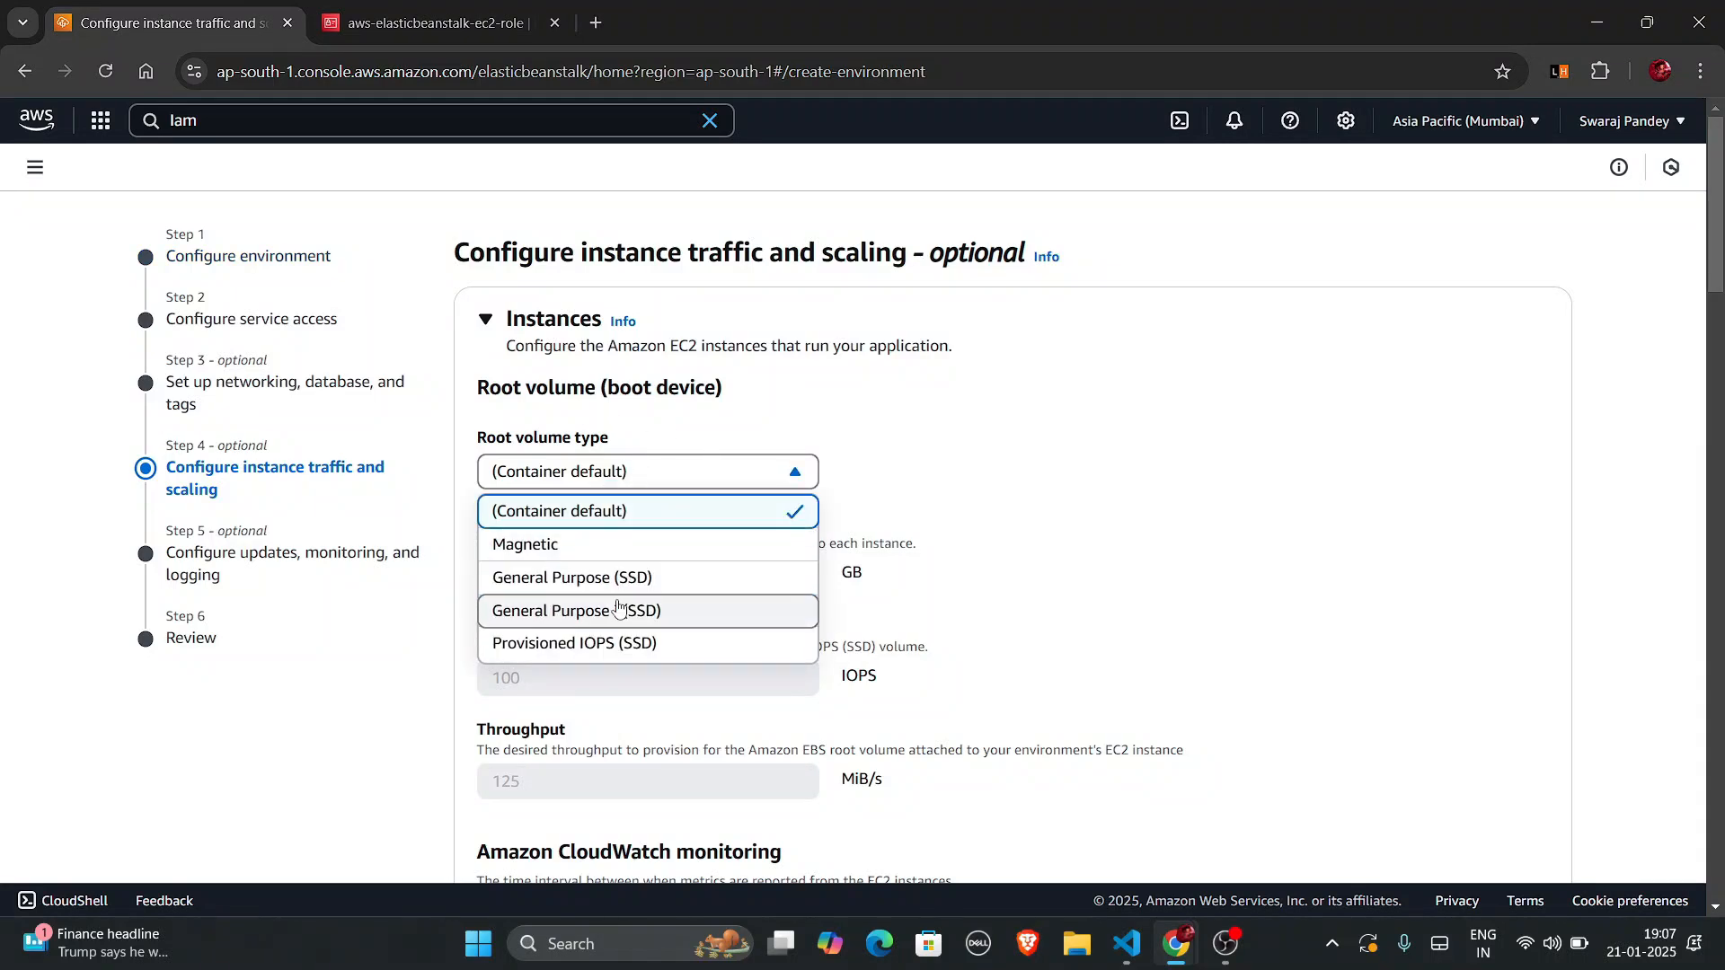
left_click(619, 611)
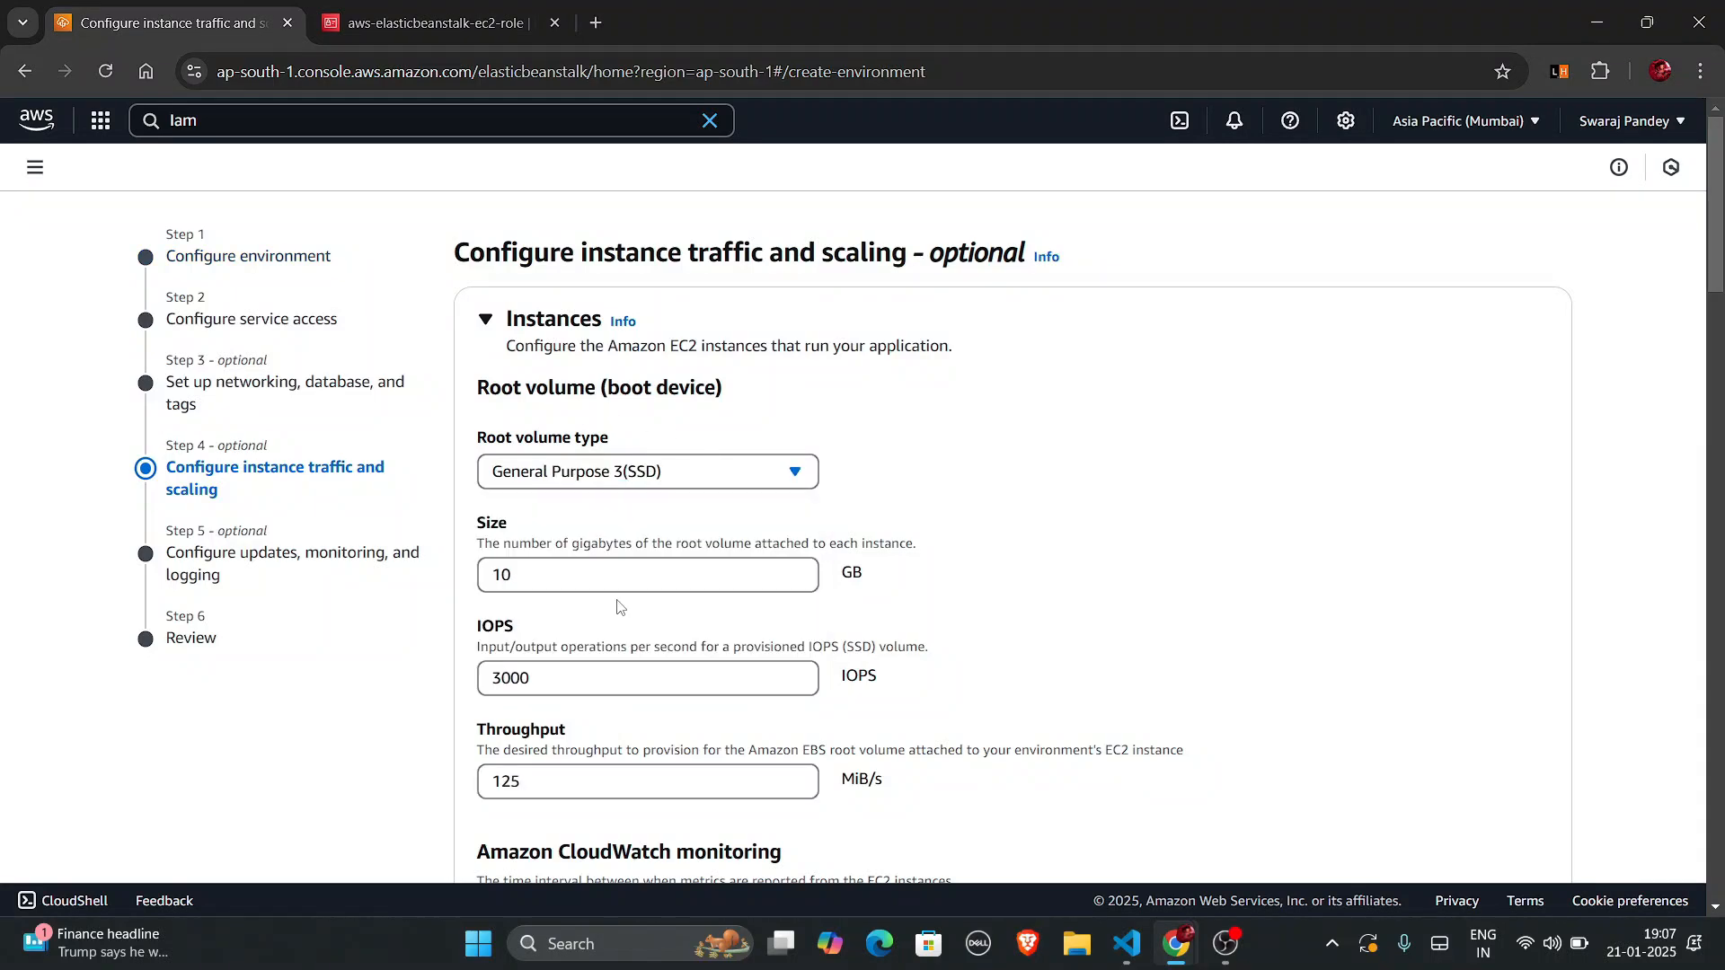
scroll(618, 607, "down", 6)
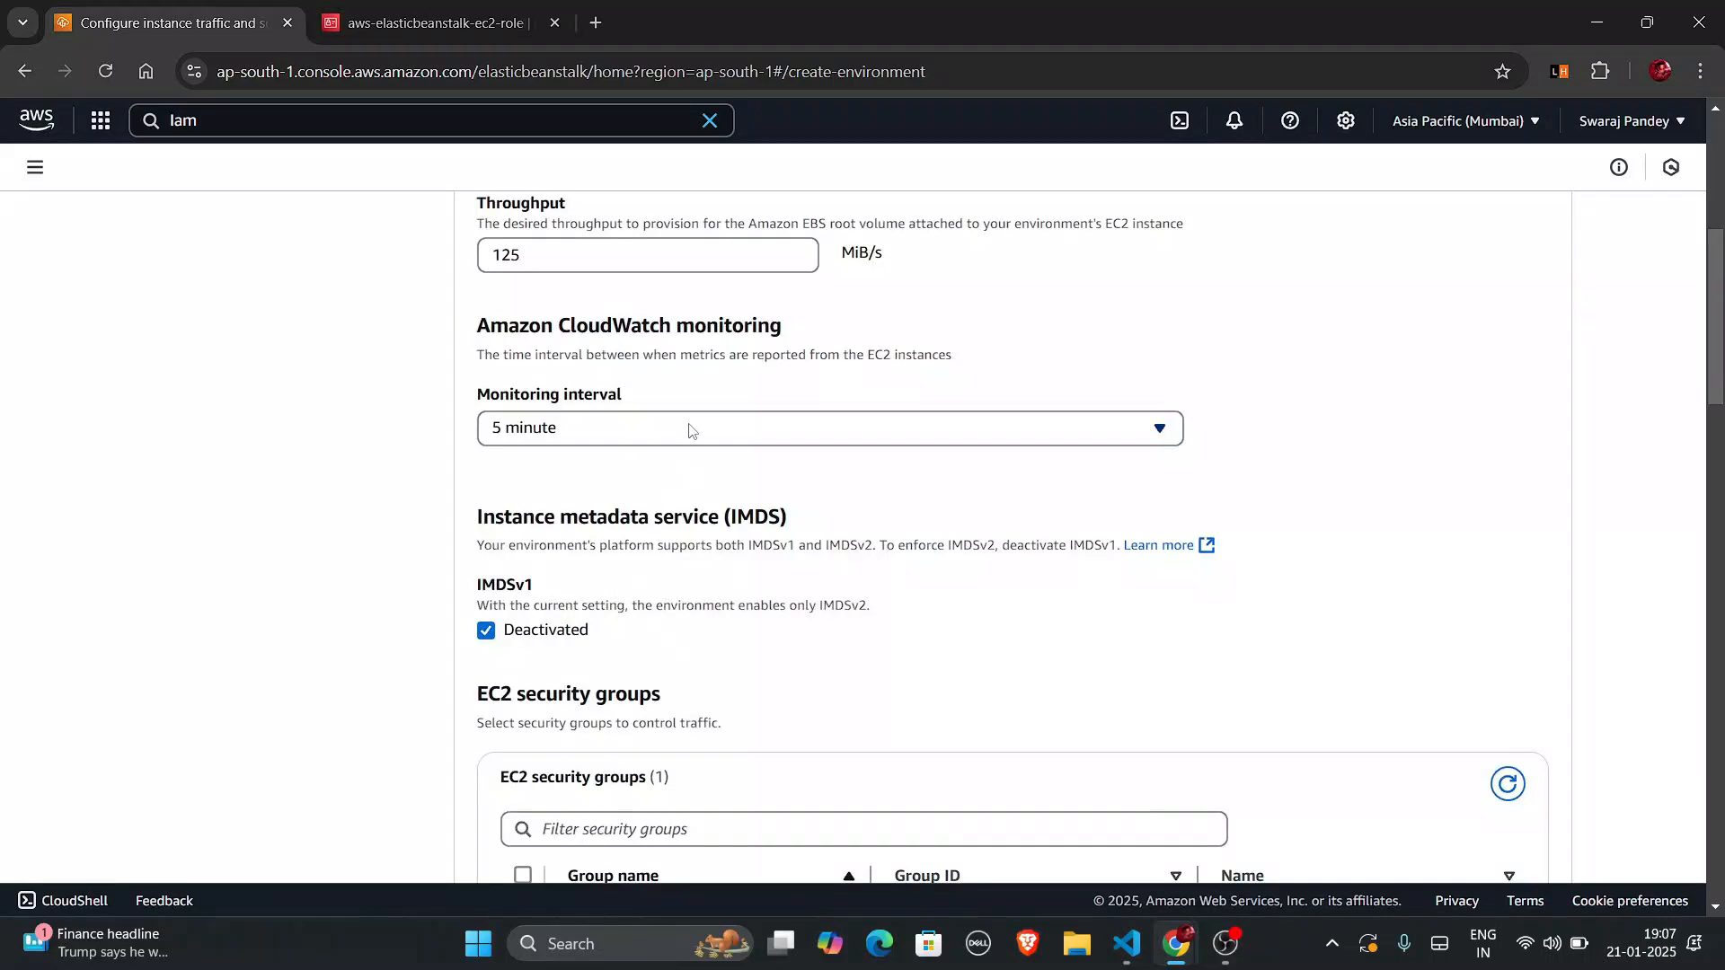
left_click(690, 431)
left_click(595, 465)
scroll(575, 485, "down", 1)
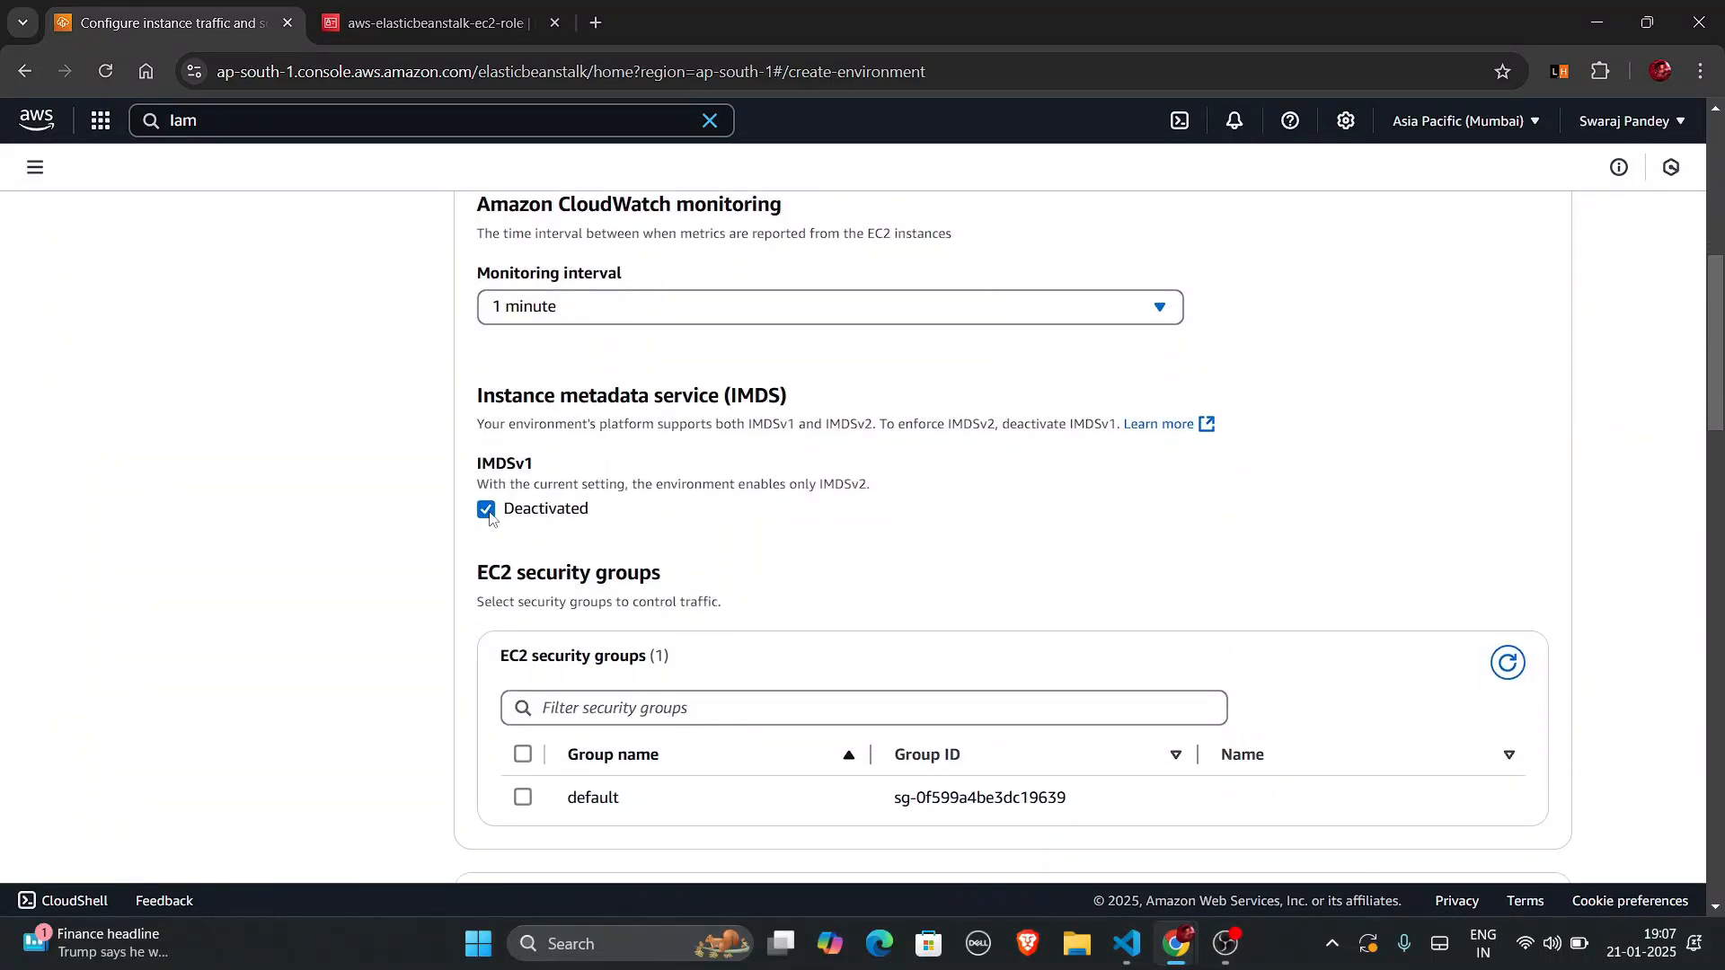
Leave the default EC2 security group unselected and the capacity settings at their defaults, and continue to updates, monitoring and logging.
scroll(493, 512, "down", 2)
scroll(810, 586, "down", 1)
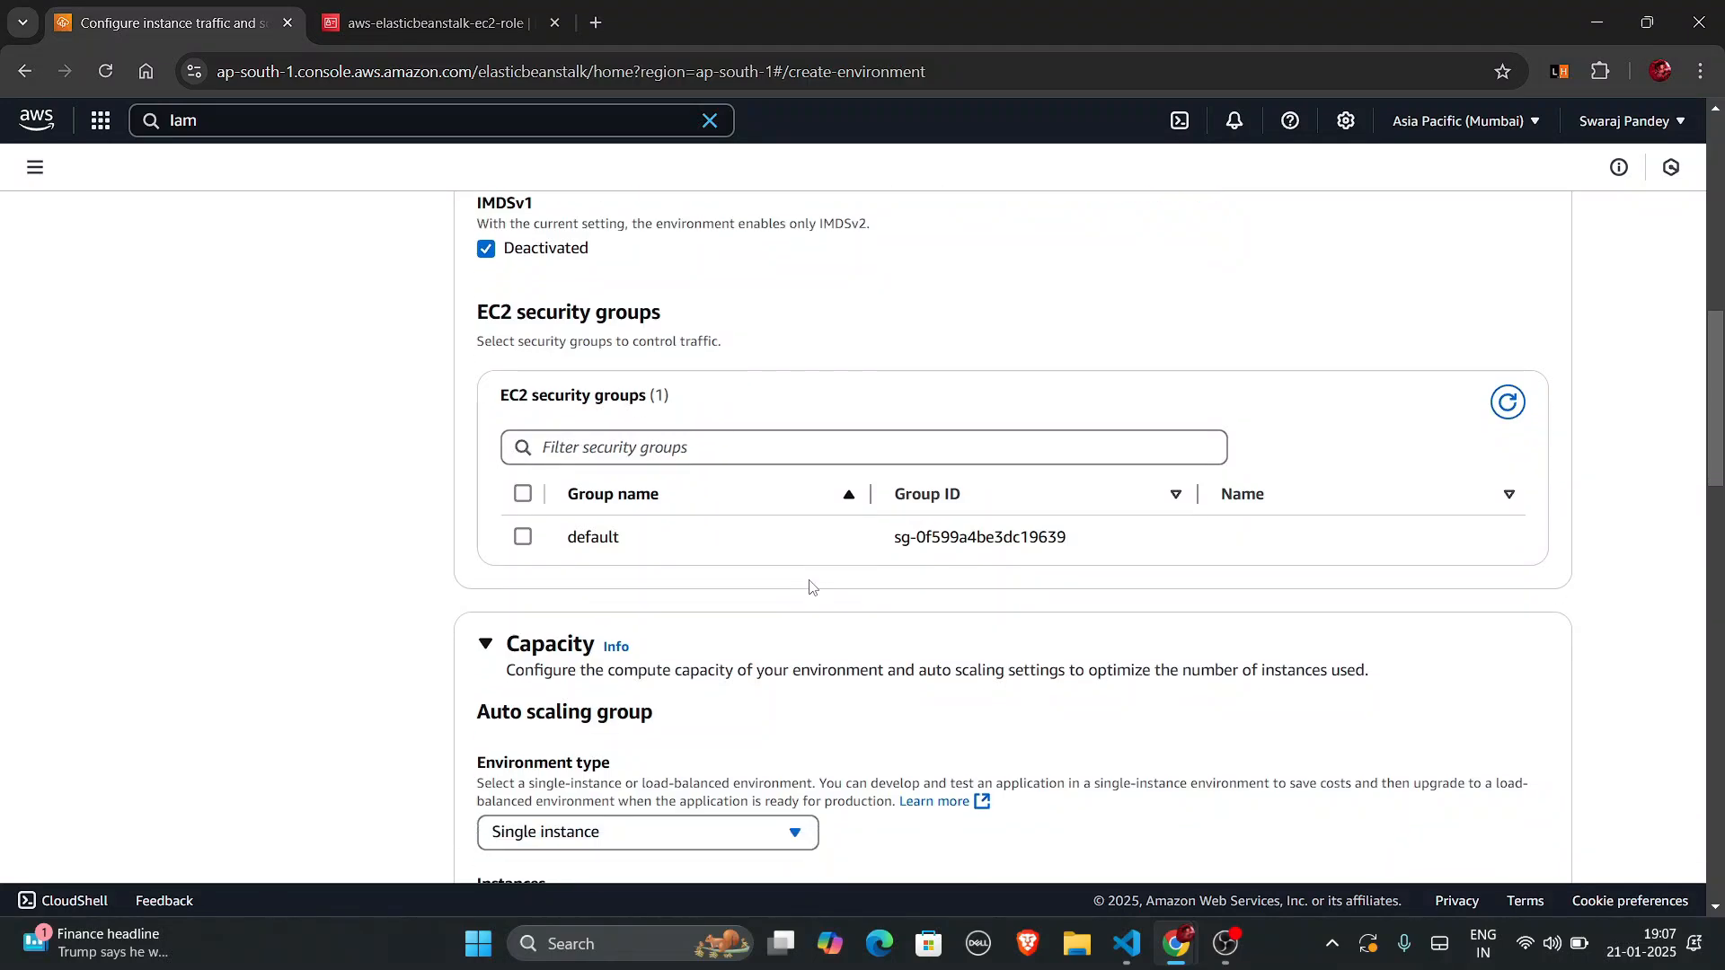
scroll(753, 598, "down", 2)
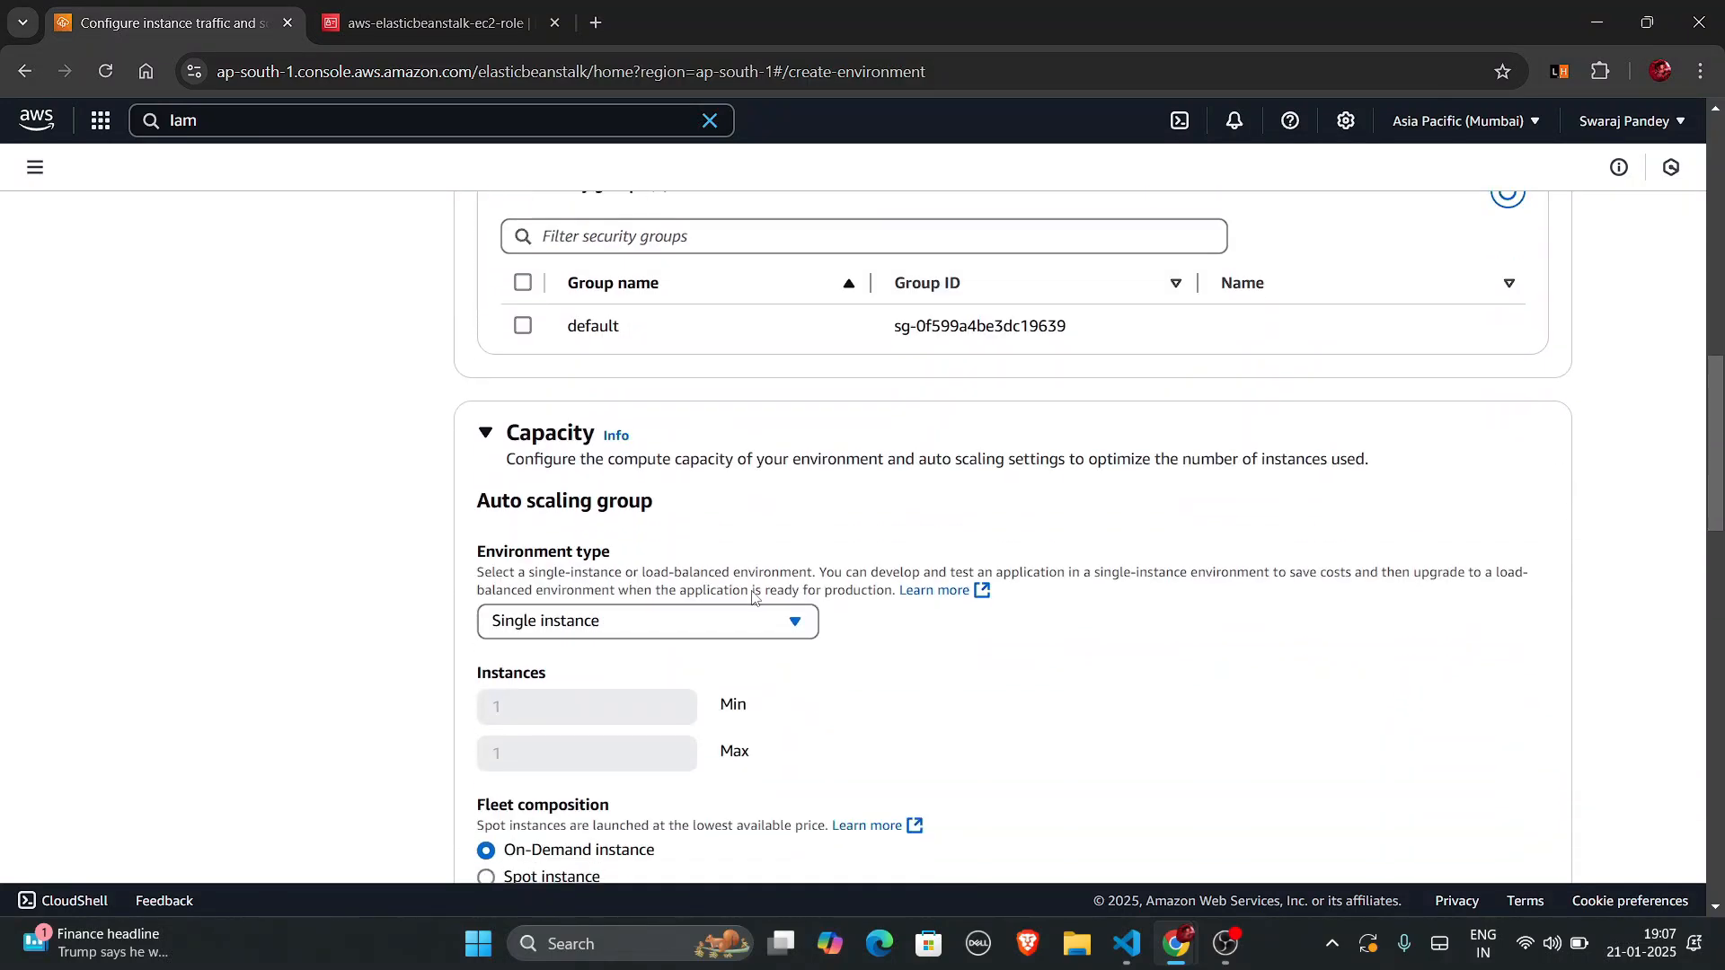
scroll(753, 599, "up", 2)
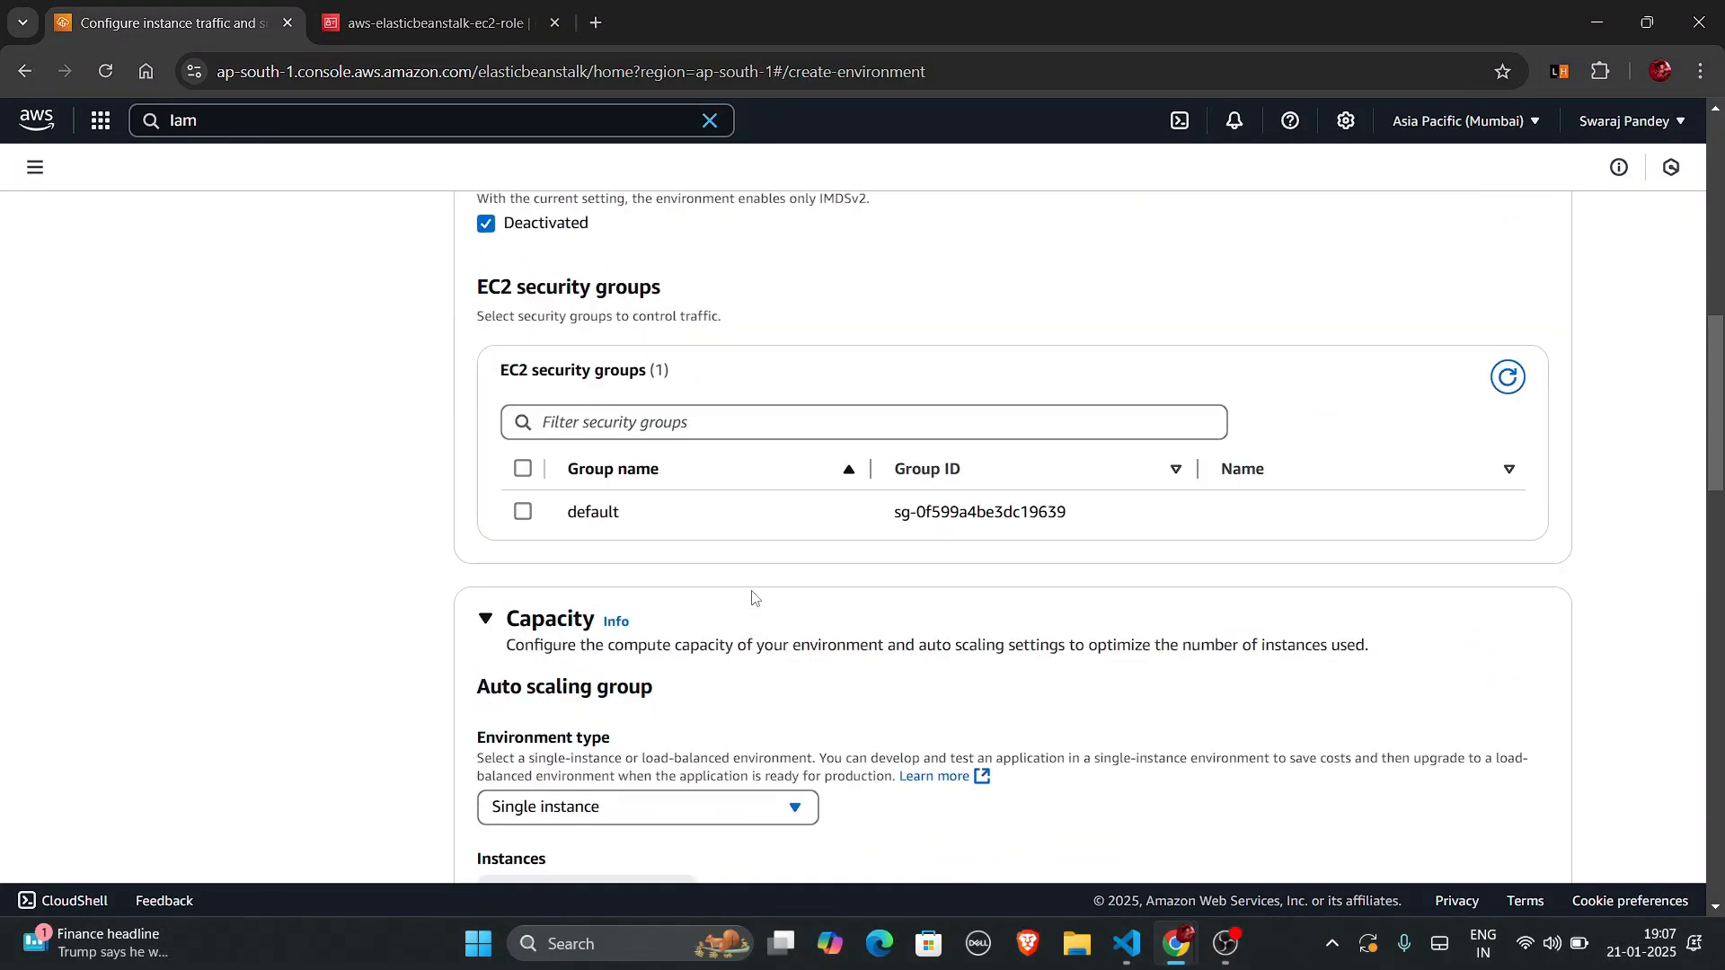
left_click(521, 513)
left_click(519, 513)
scroll(517, 514, "down", 5)
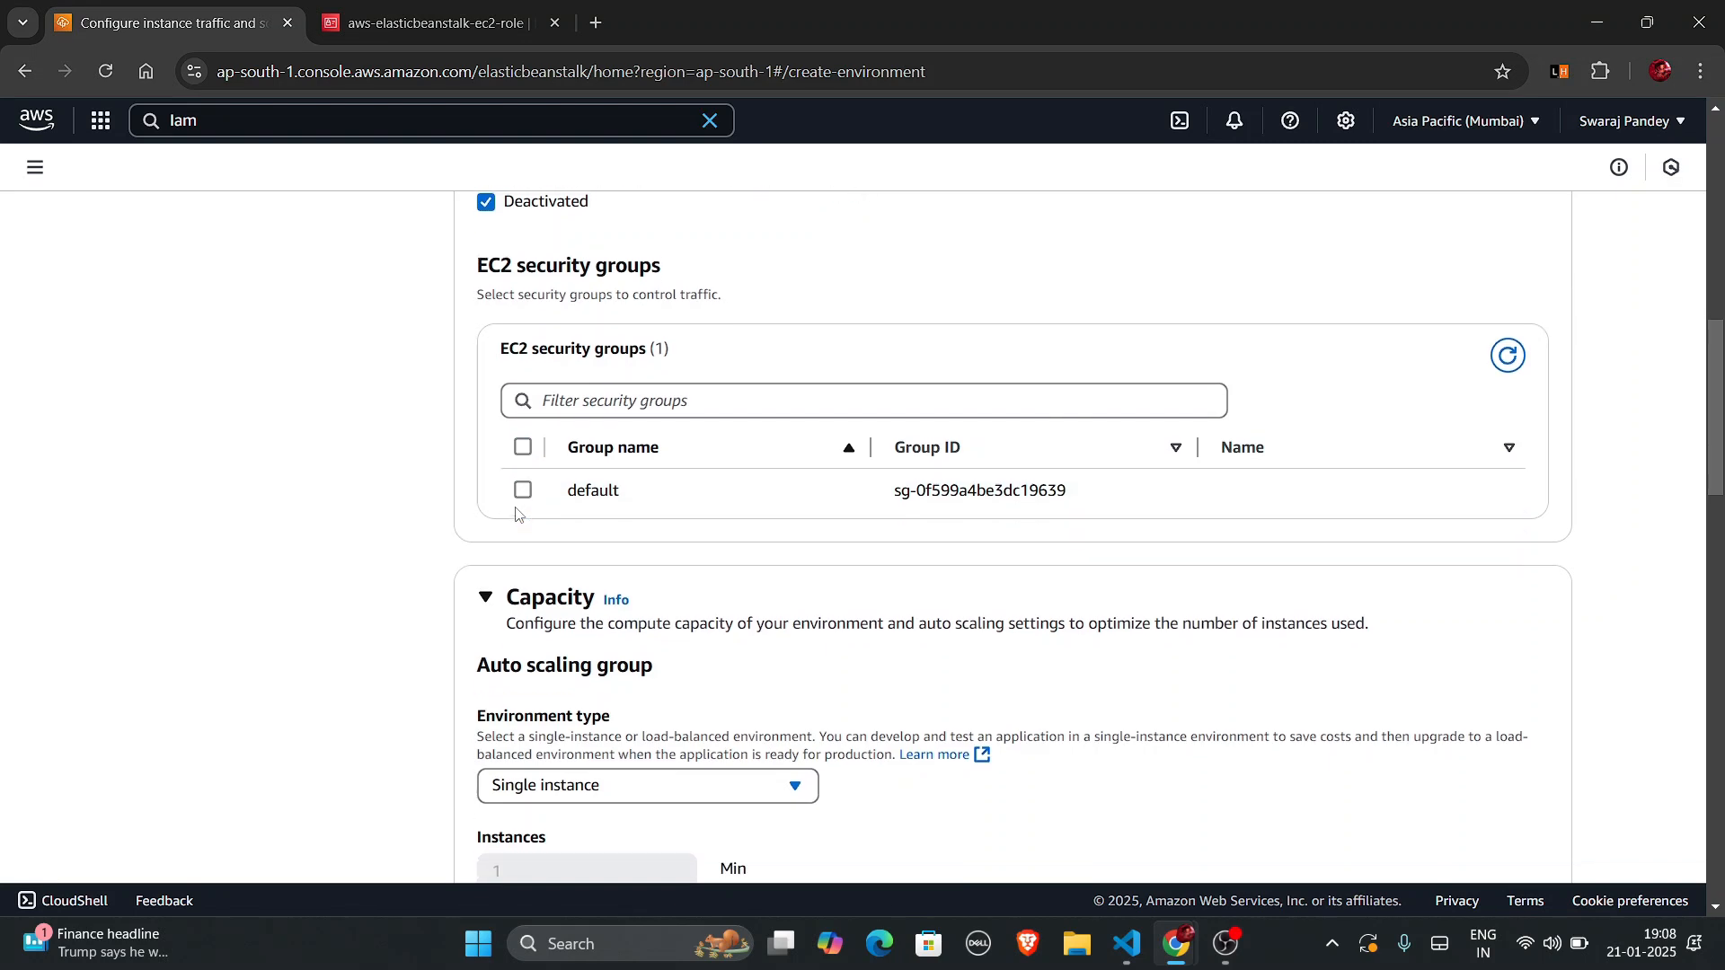
scroll(516, 514, "down", 10)
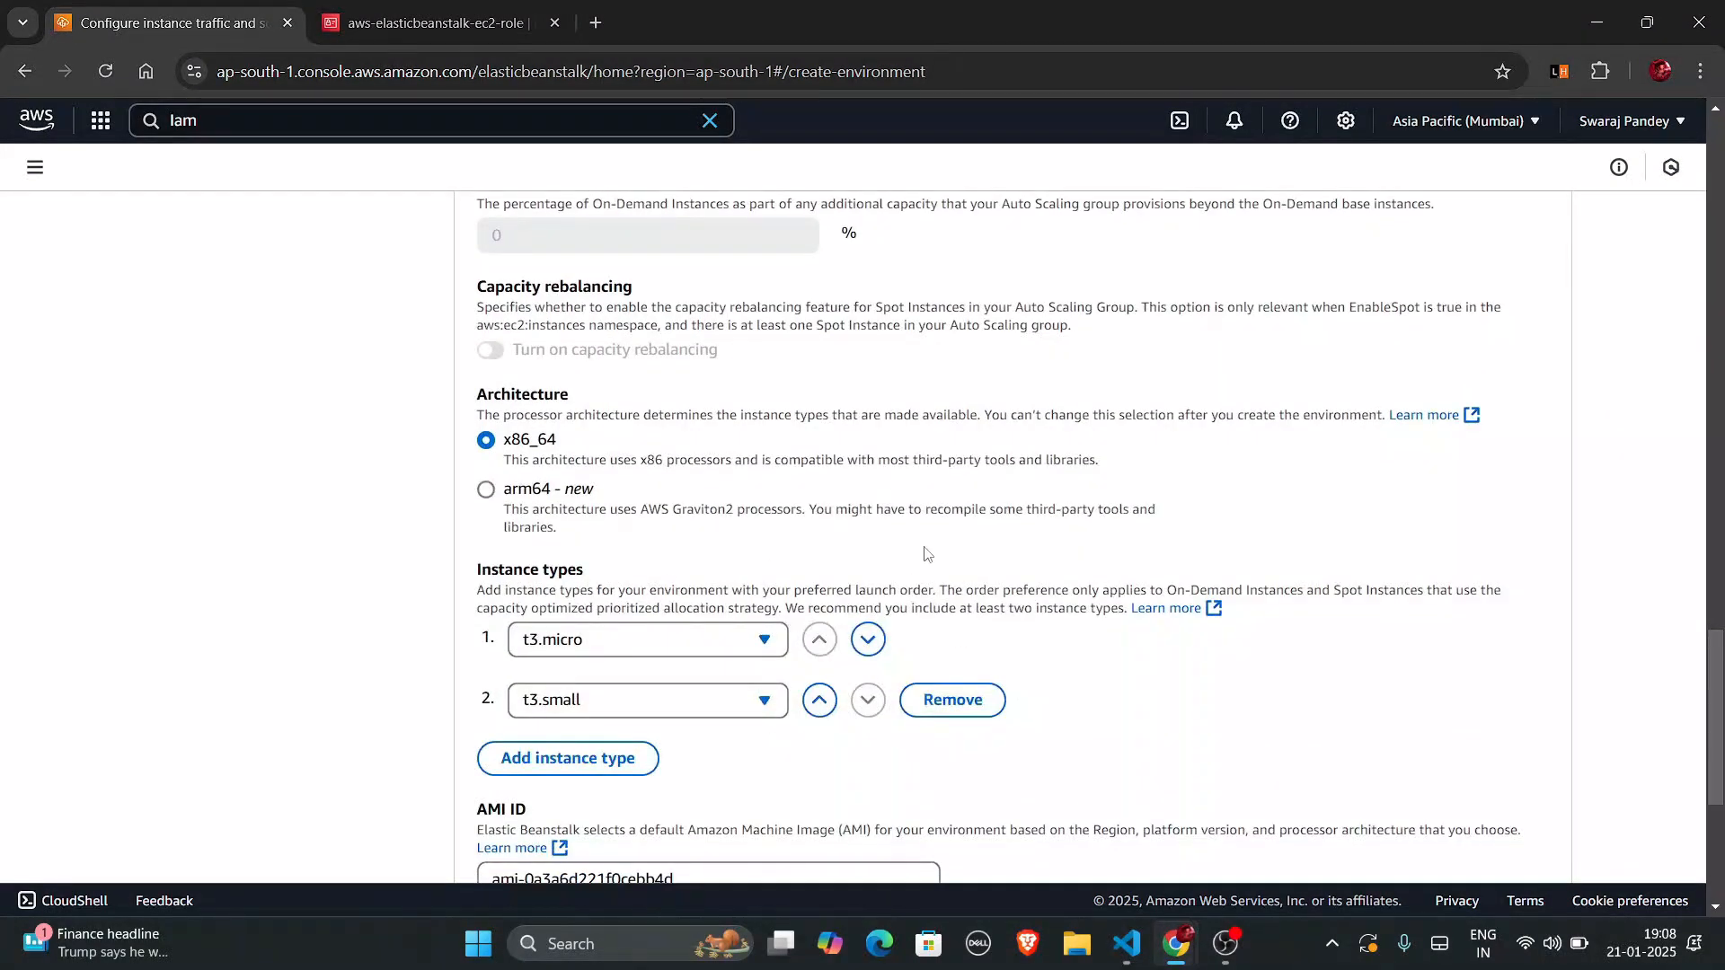
scroll(749, 634, "down", 2)
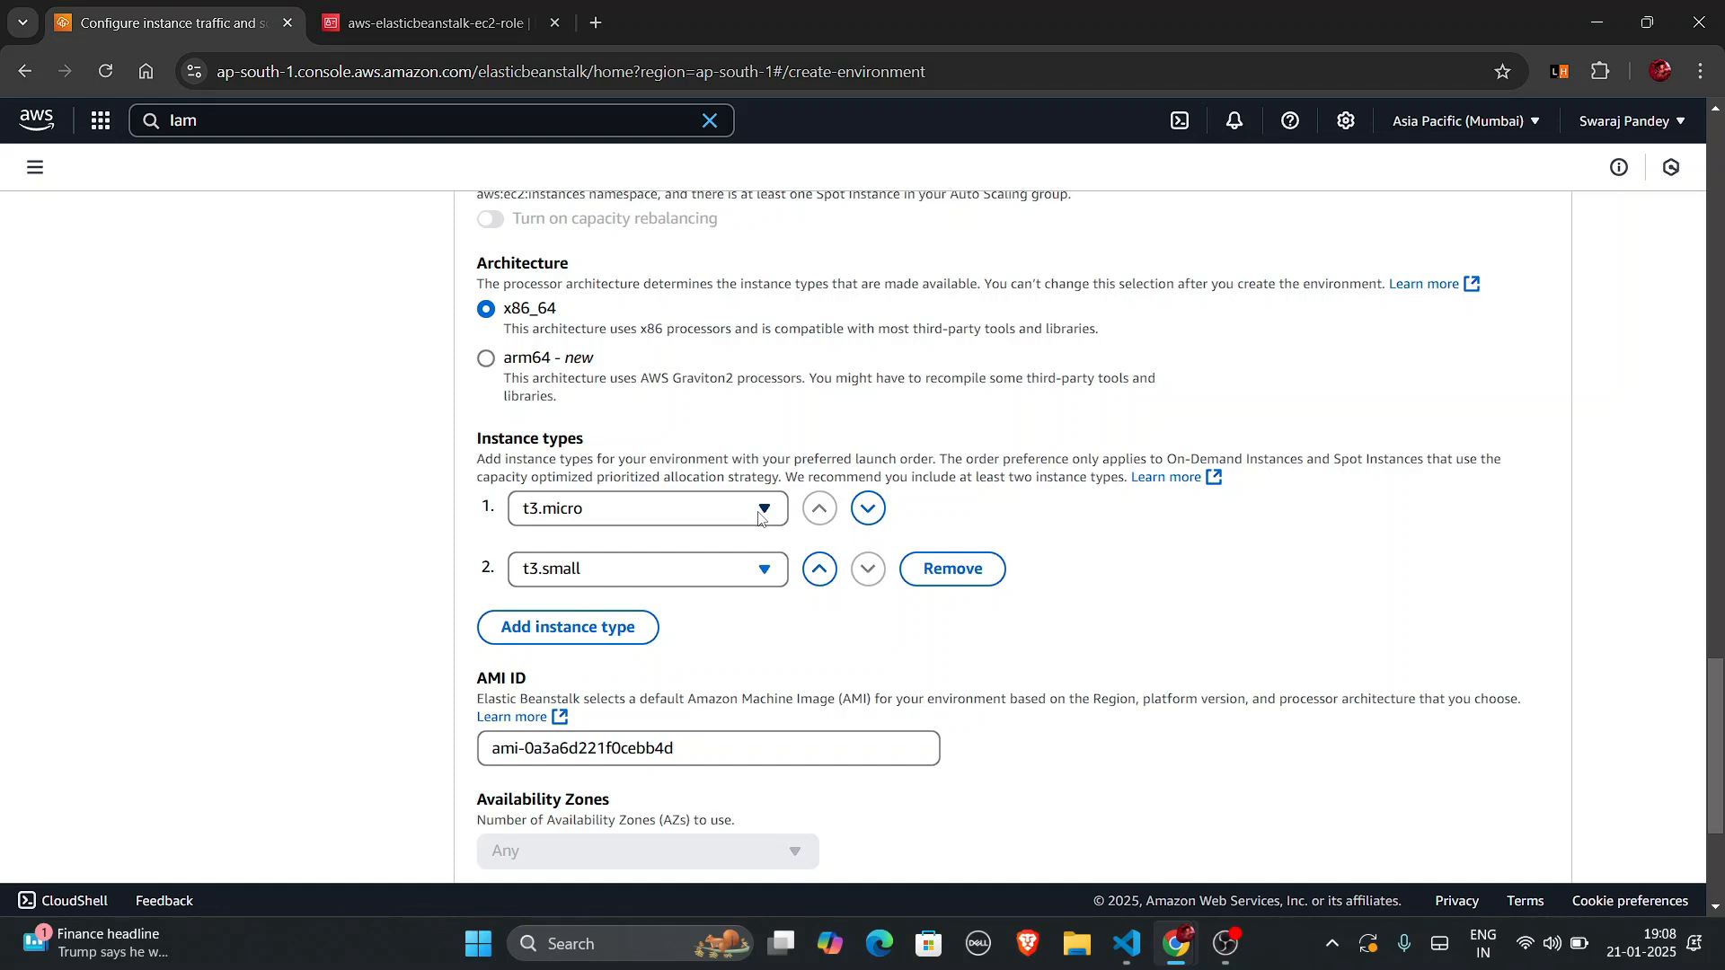
scroll(759, 517, "down", 3)
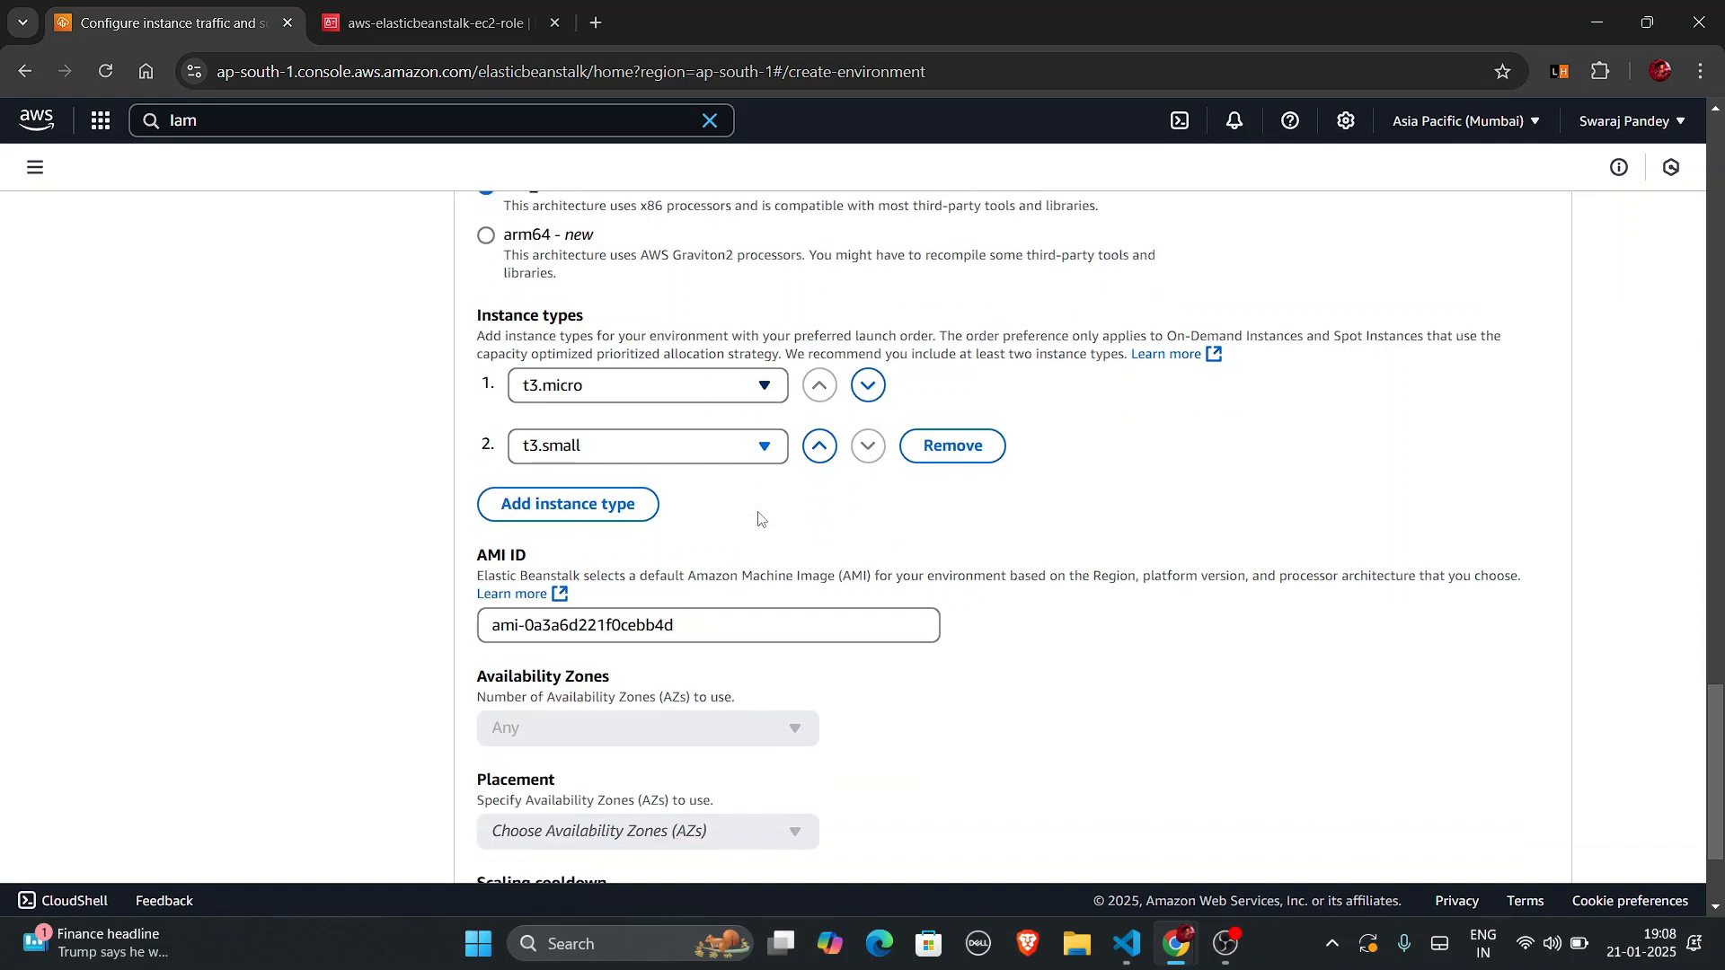
scroll(730, 519, "down", 1)
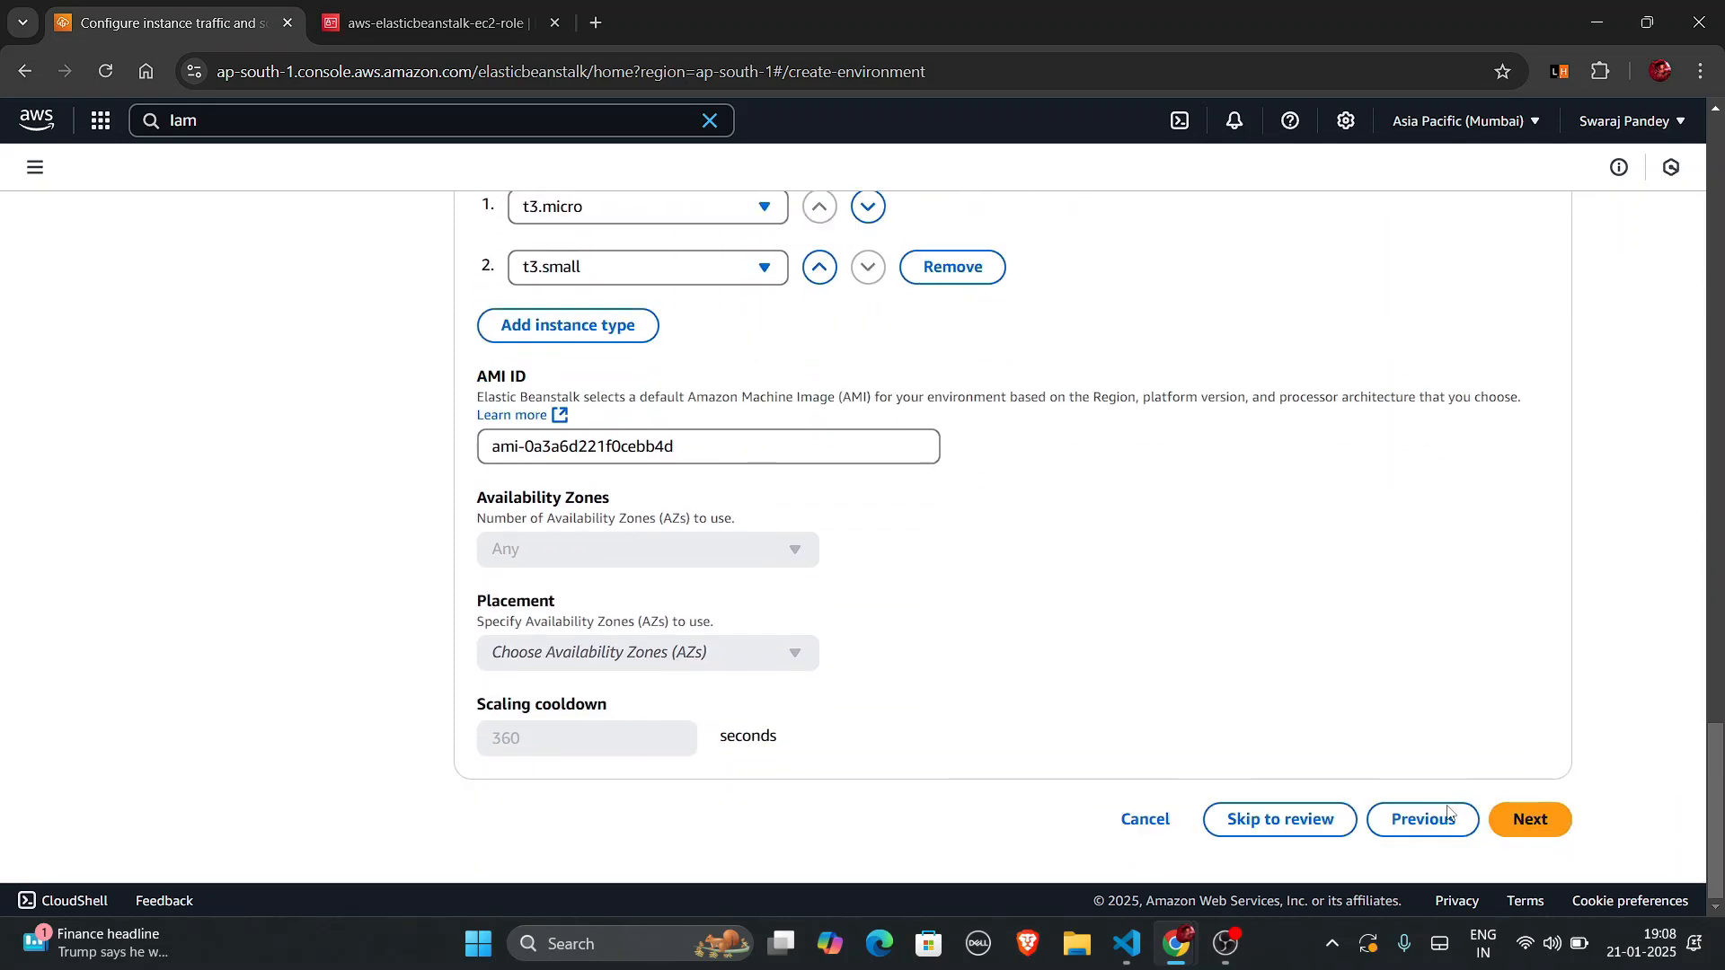
left_click(1523, 825)
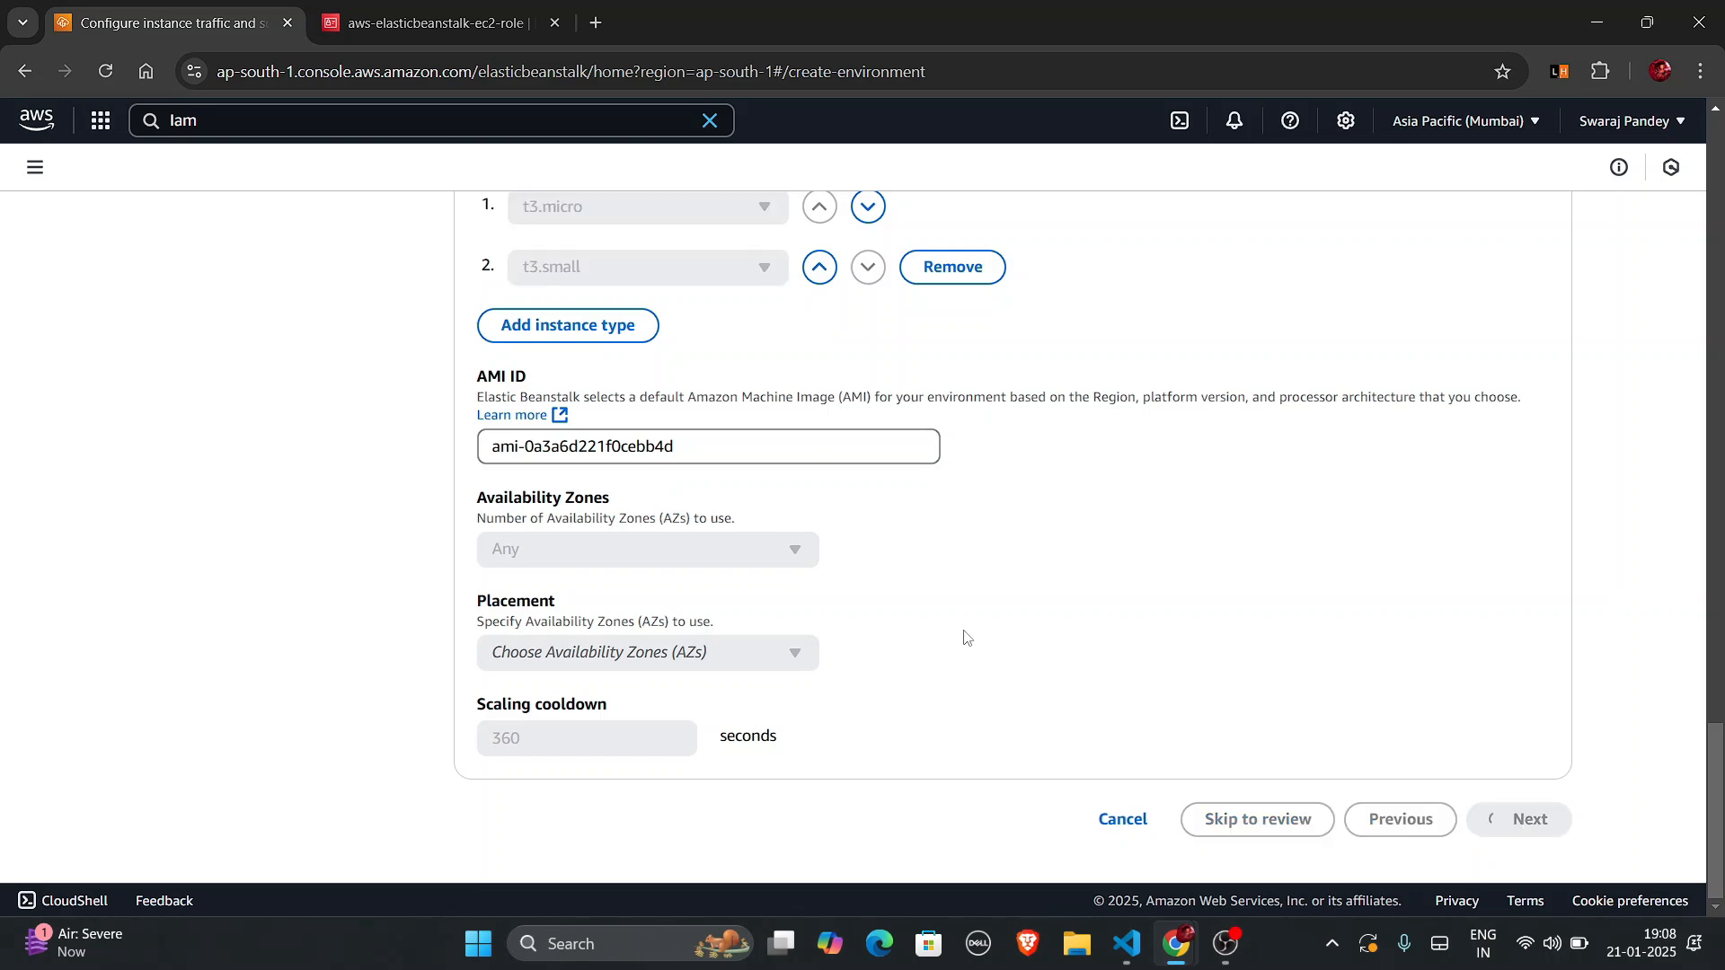
Keep the default update, monitoring and logging settings, and submit the reviewed configuration to create the environment.
scroll(878, 536, "down", 15)
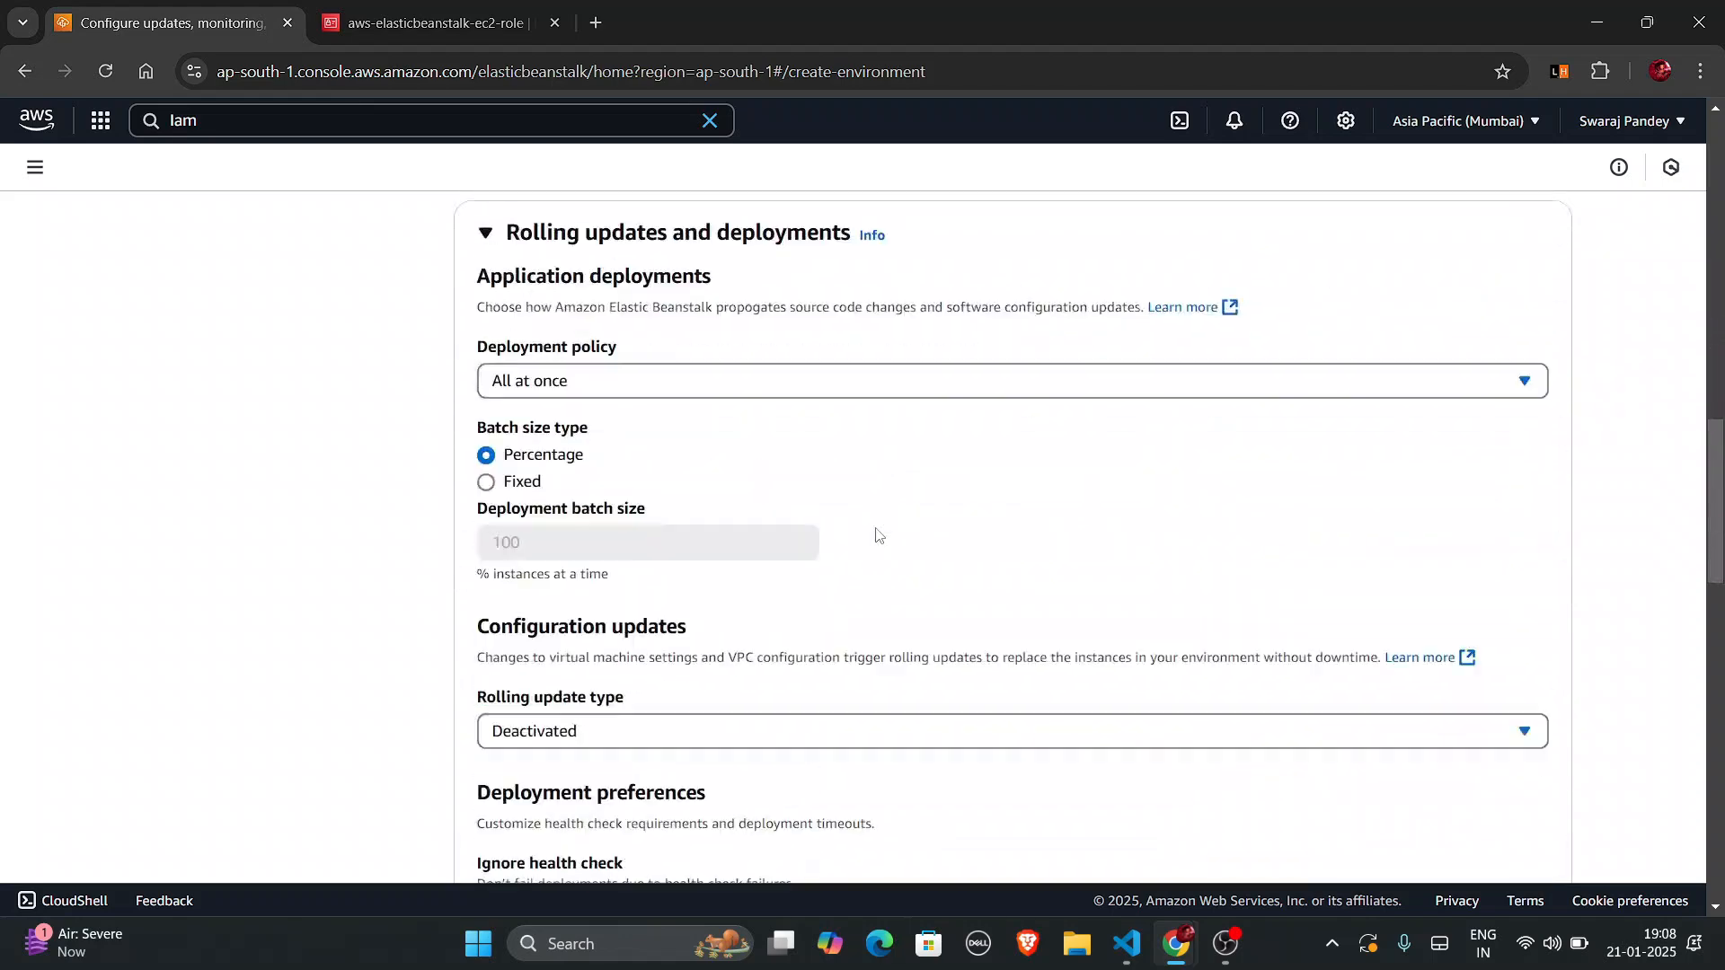
scroll(878, 536, "down", 15)
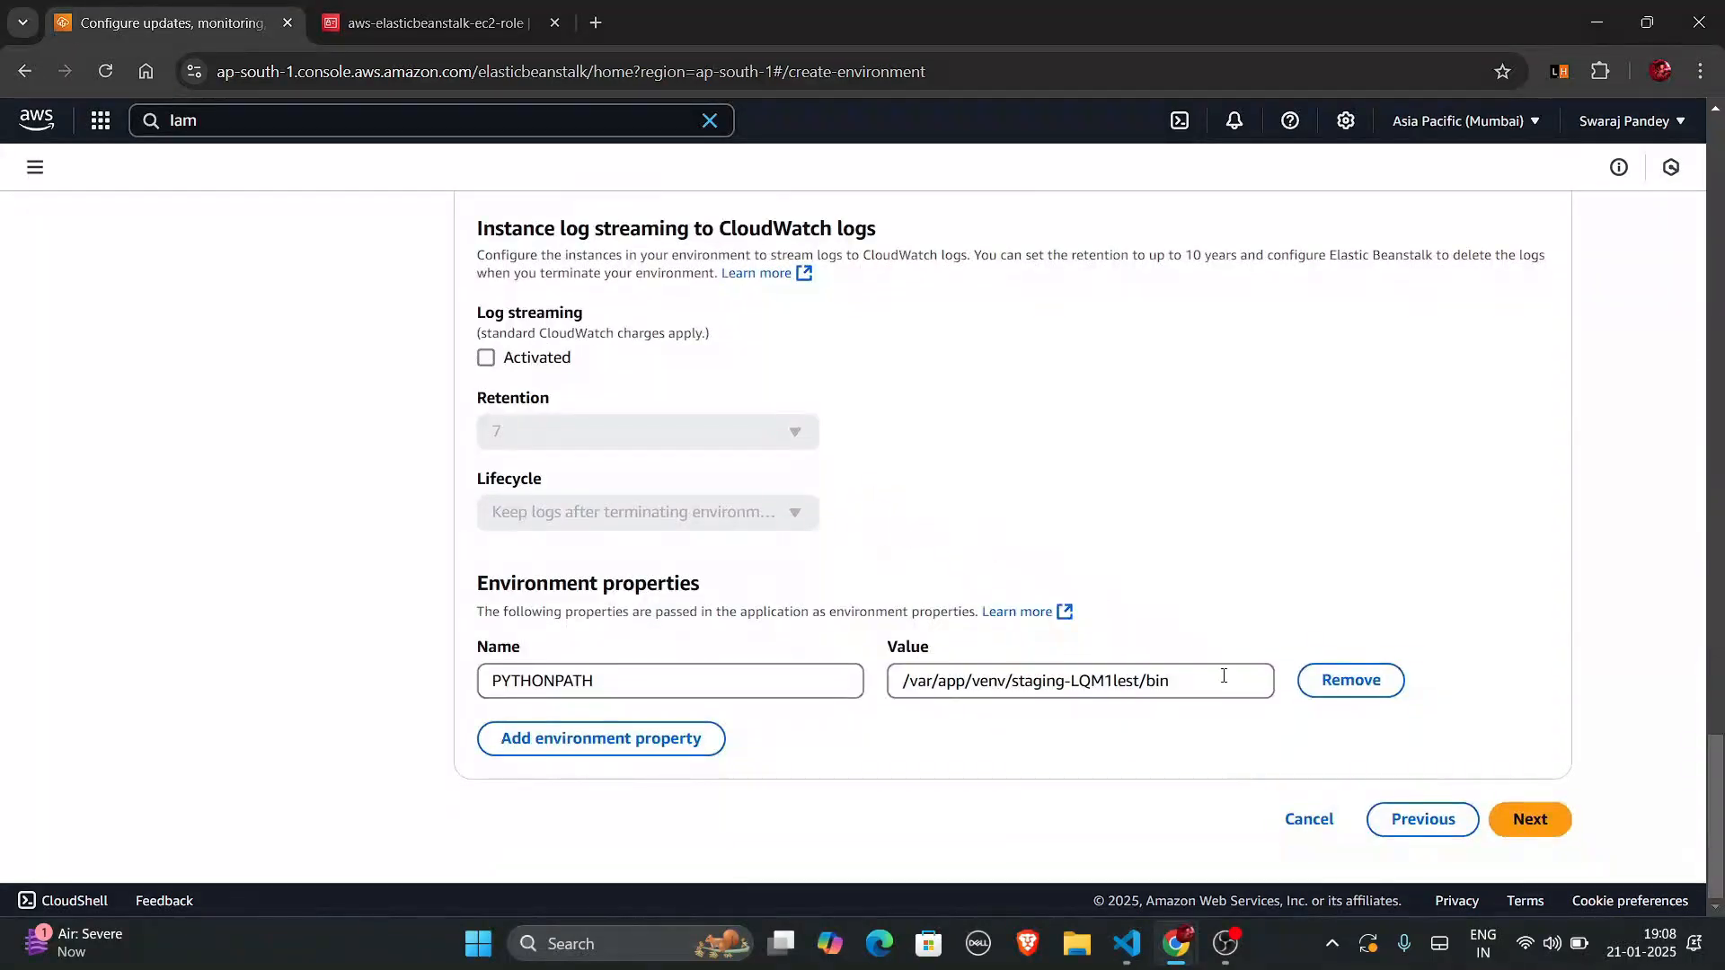
left_click(1537, 834)
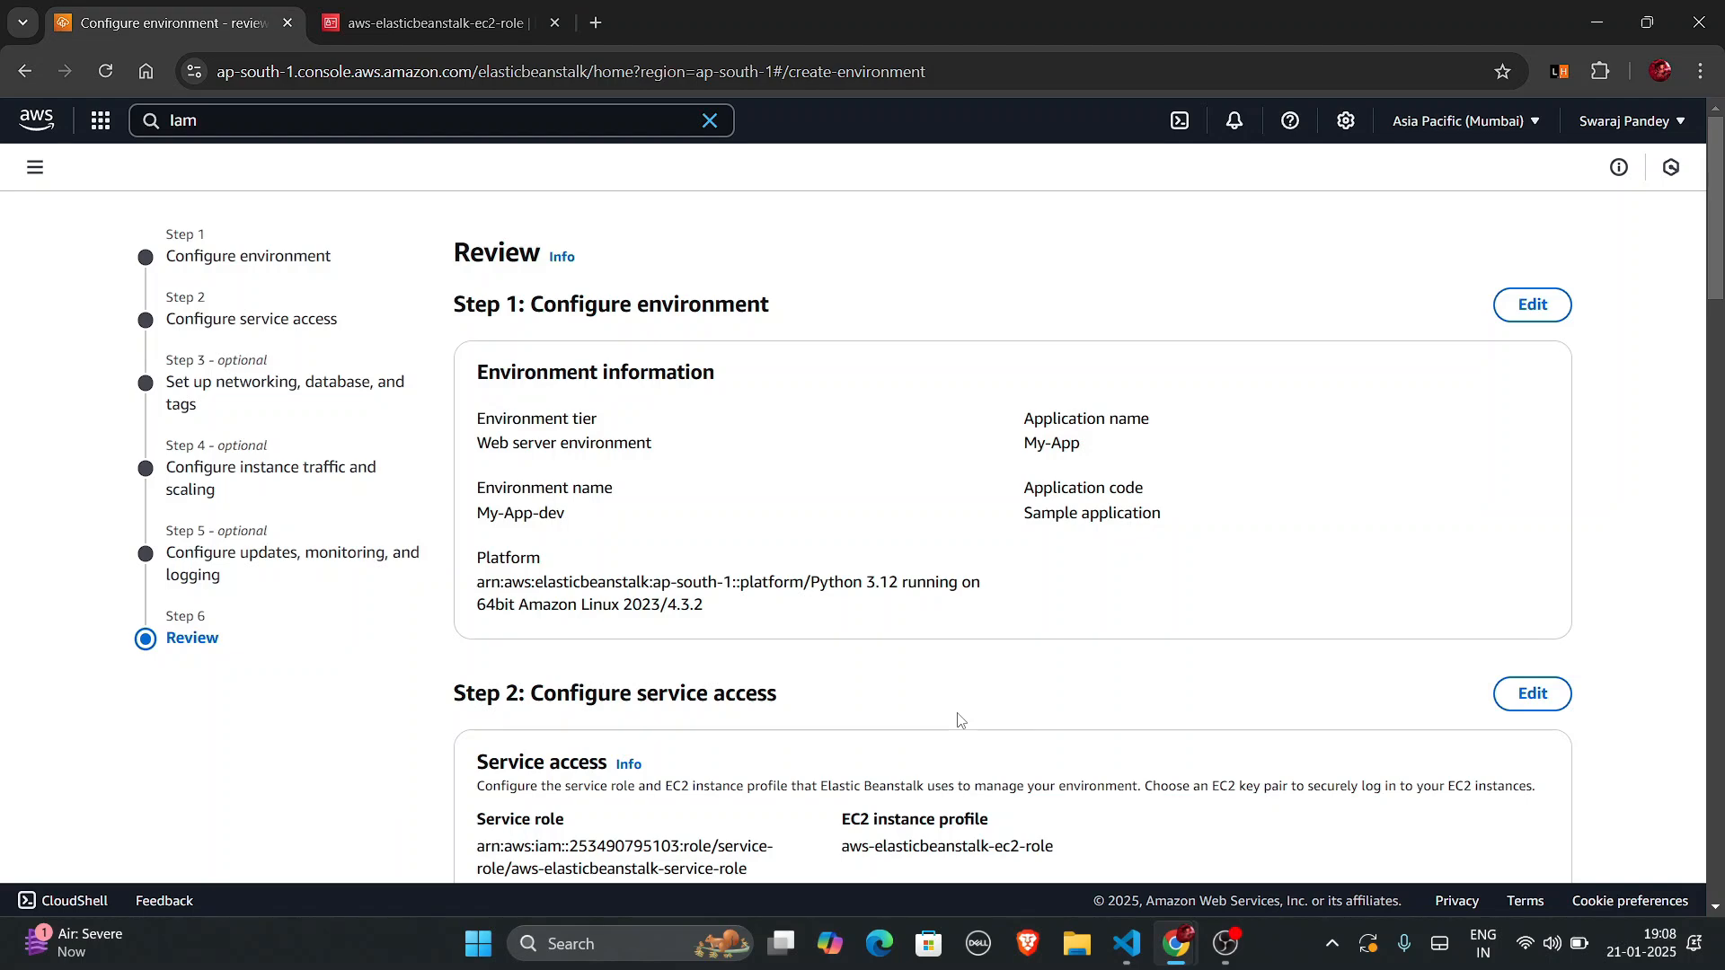
scroll(1266, 716, "down", 15)
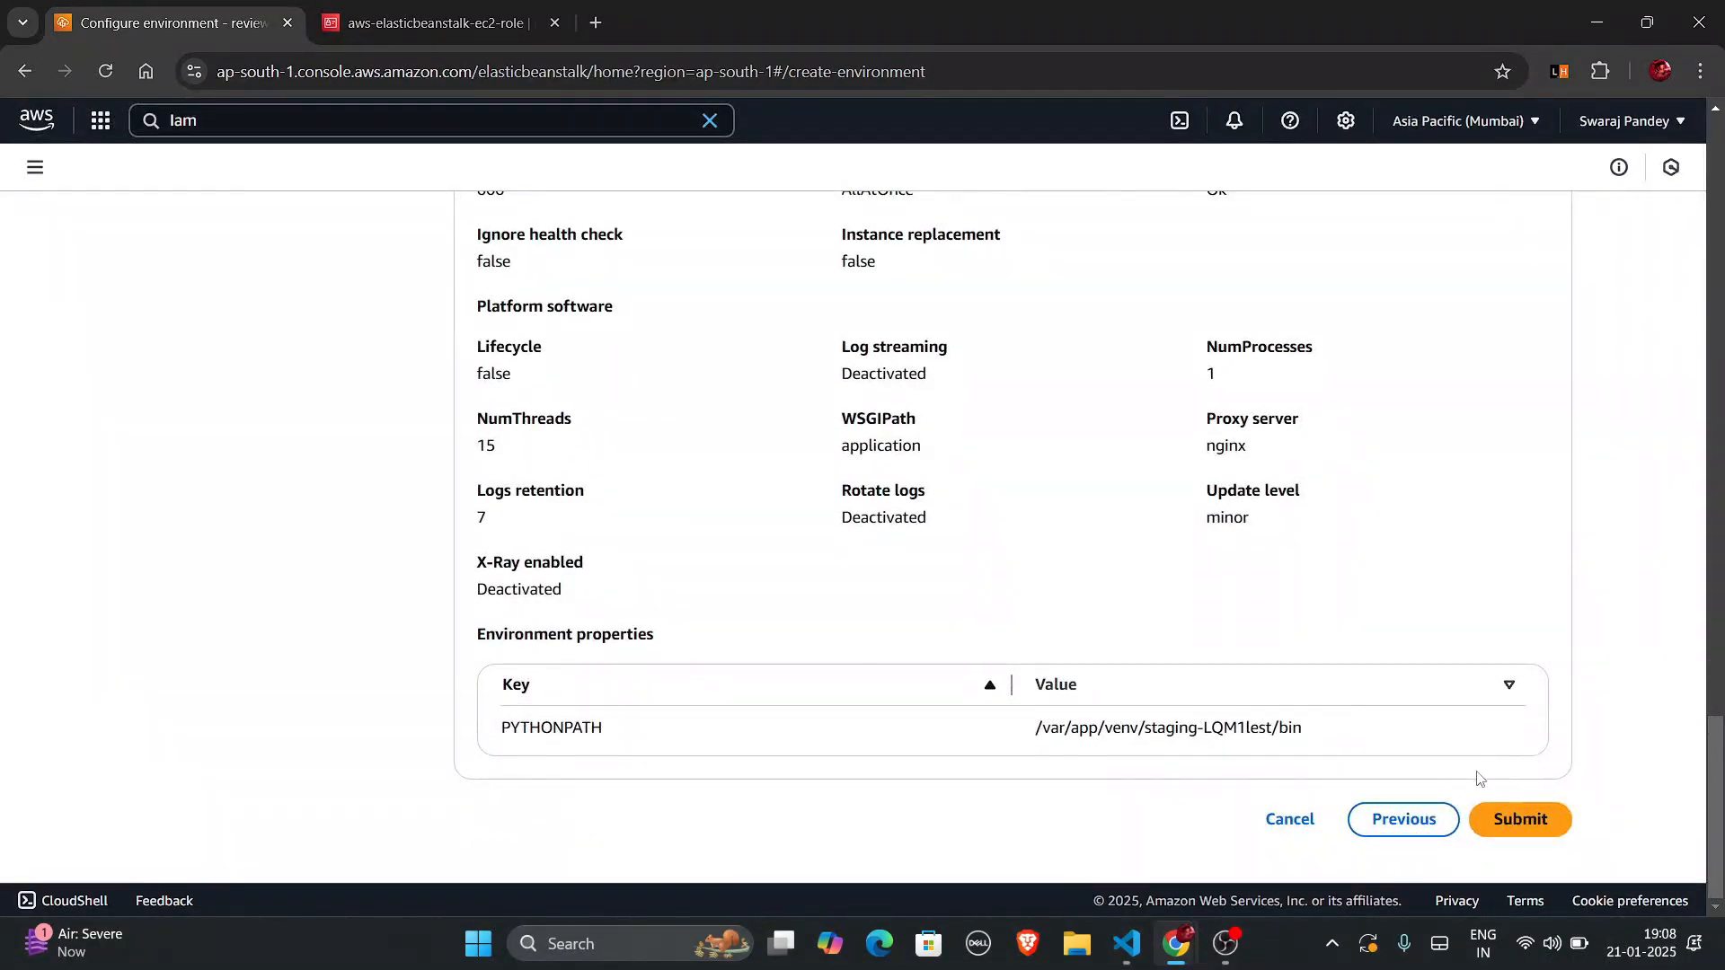
left_click(1521, 819)
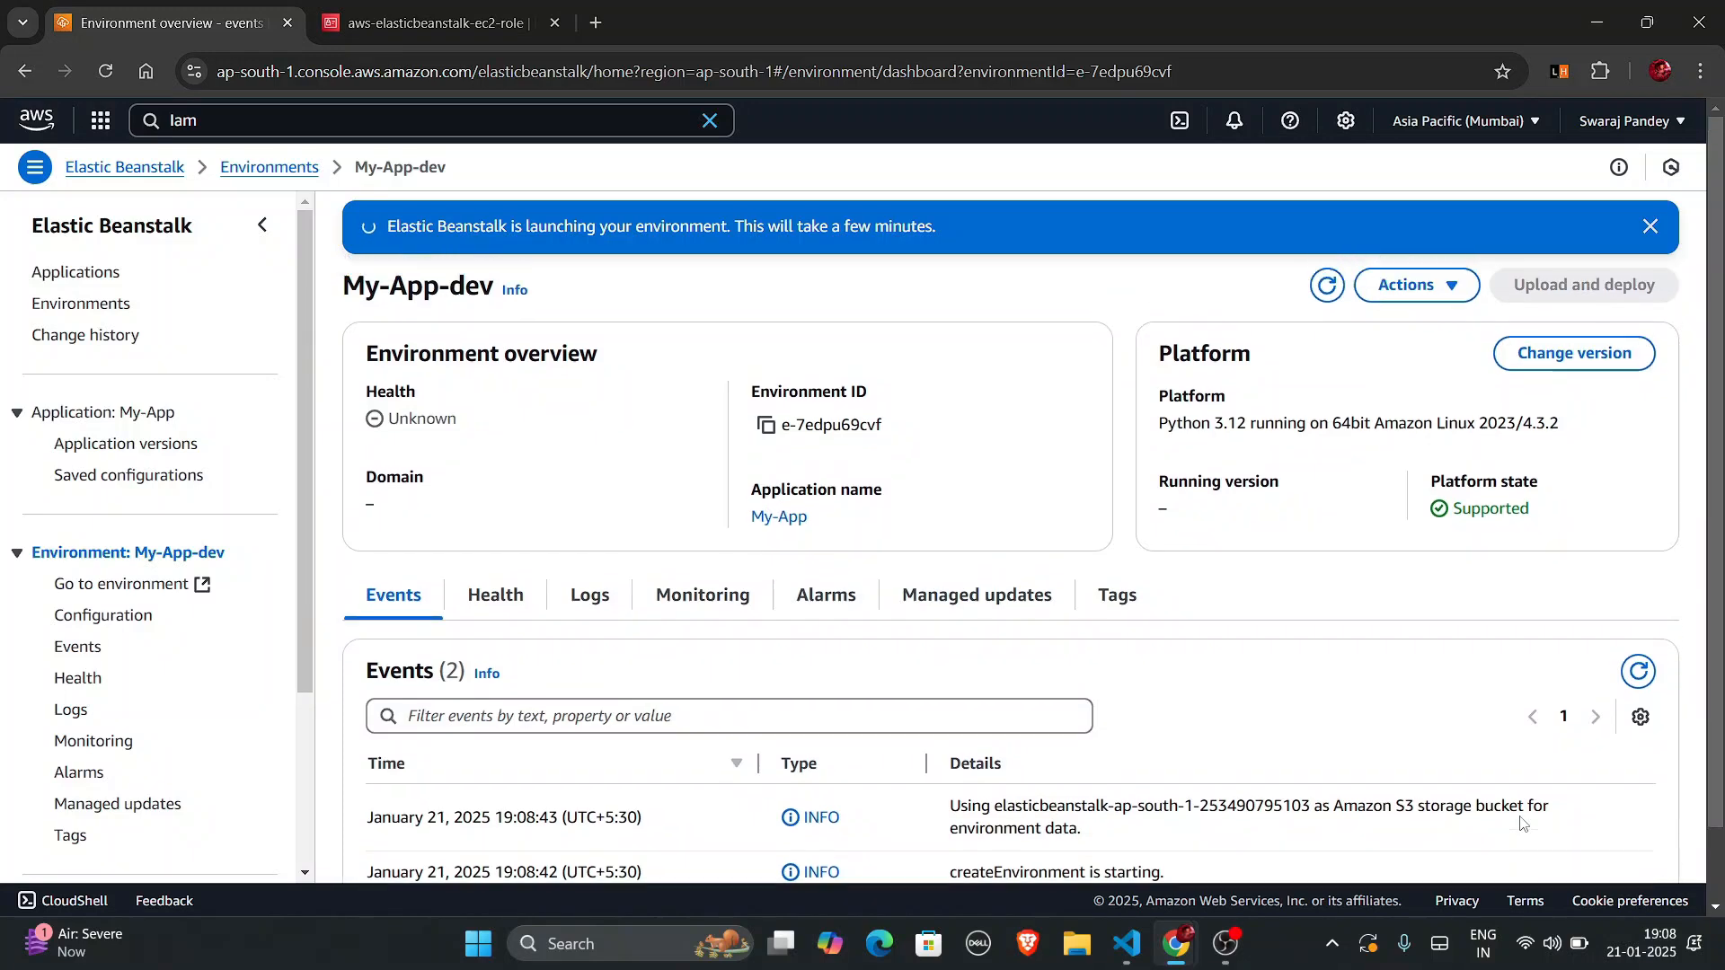
Check the launch progress of My-App-dev in its overview, the applications list and the environments list.
left_click_drag(941, 227, 981, 219)
scroll(1134, 446, "down", 2)
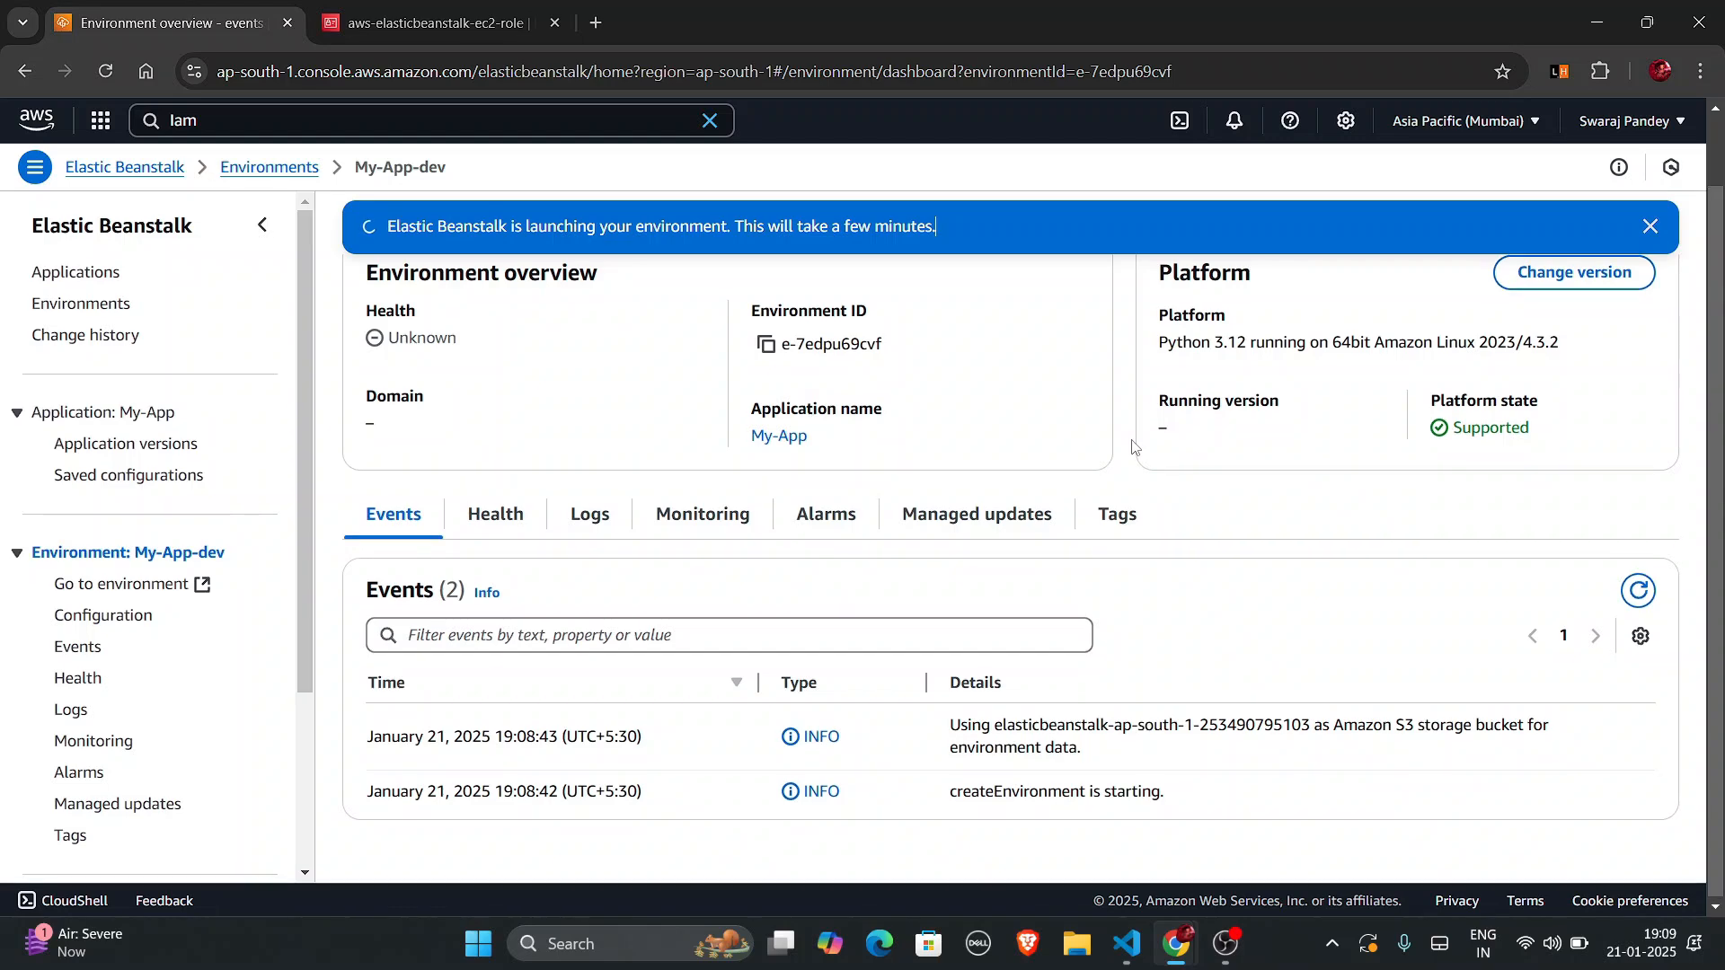
scroll(1133, 447, "up", 2)
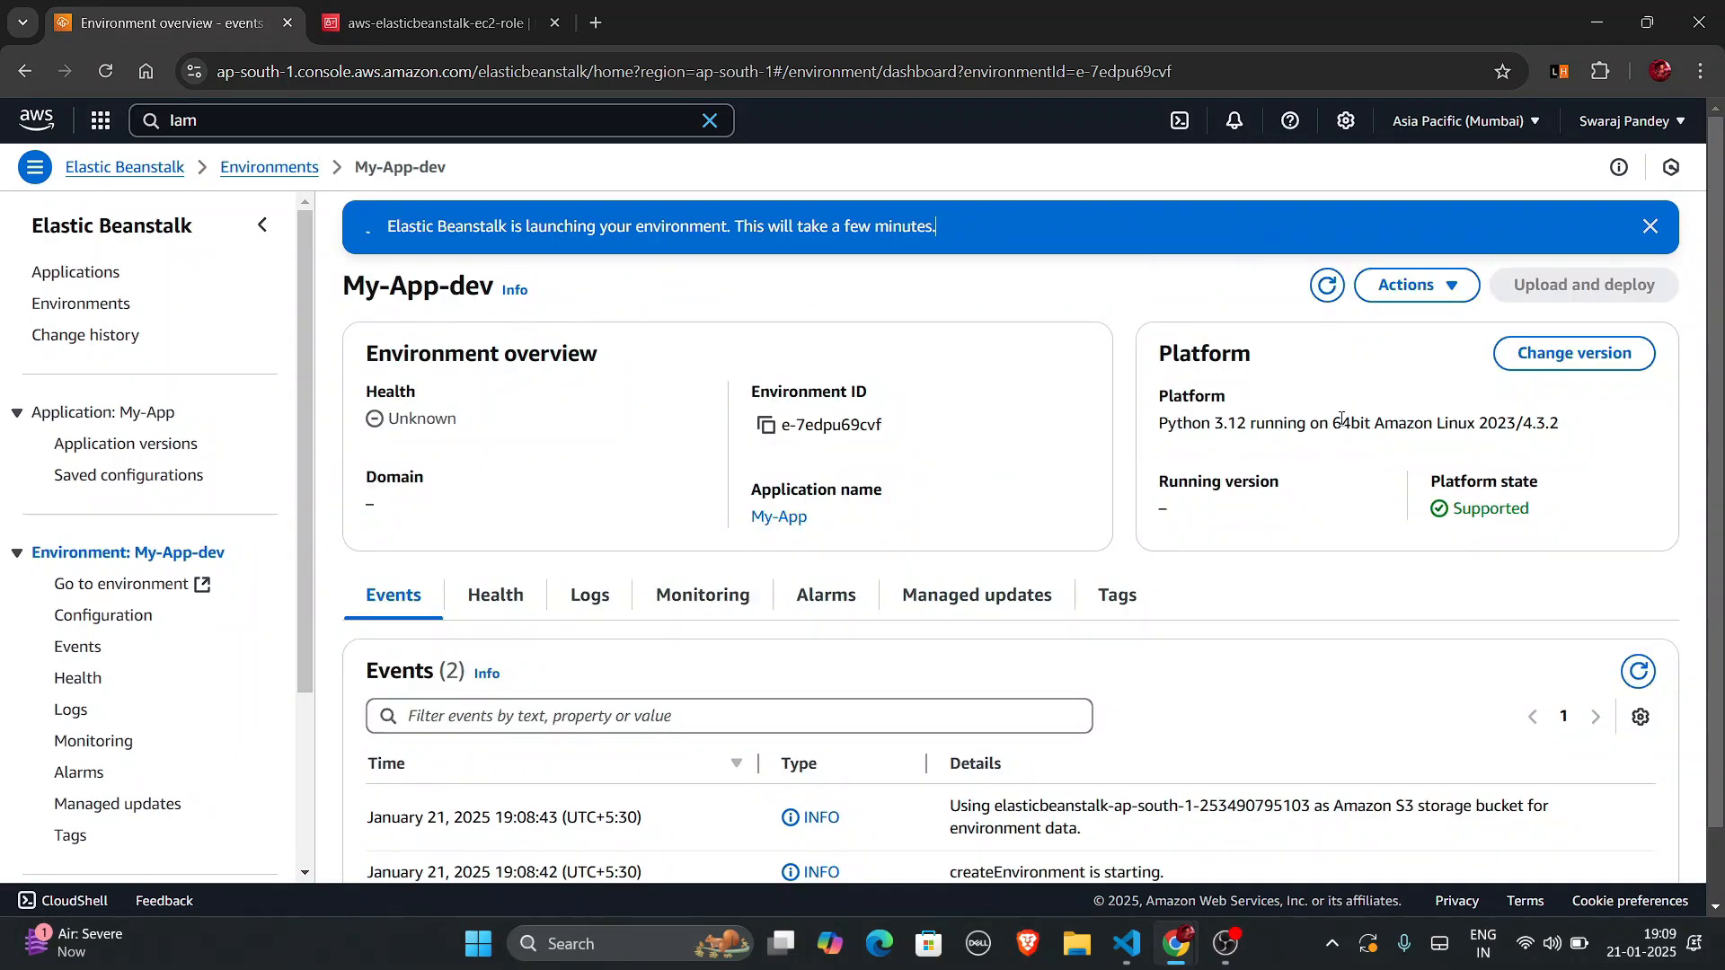
left_click(110, 275)
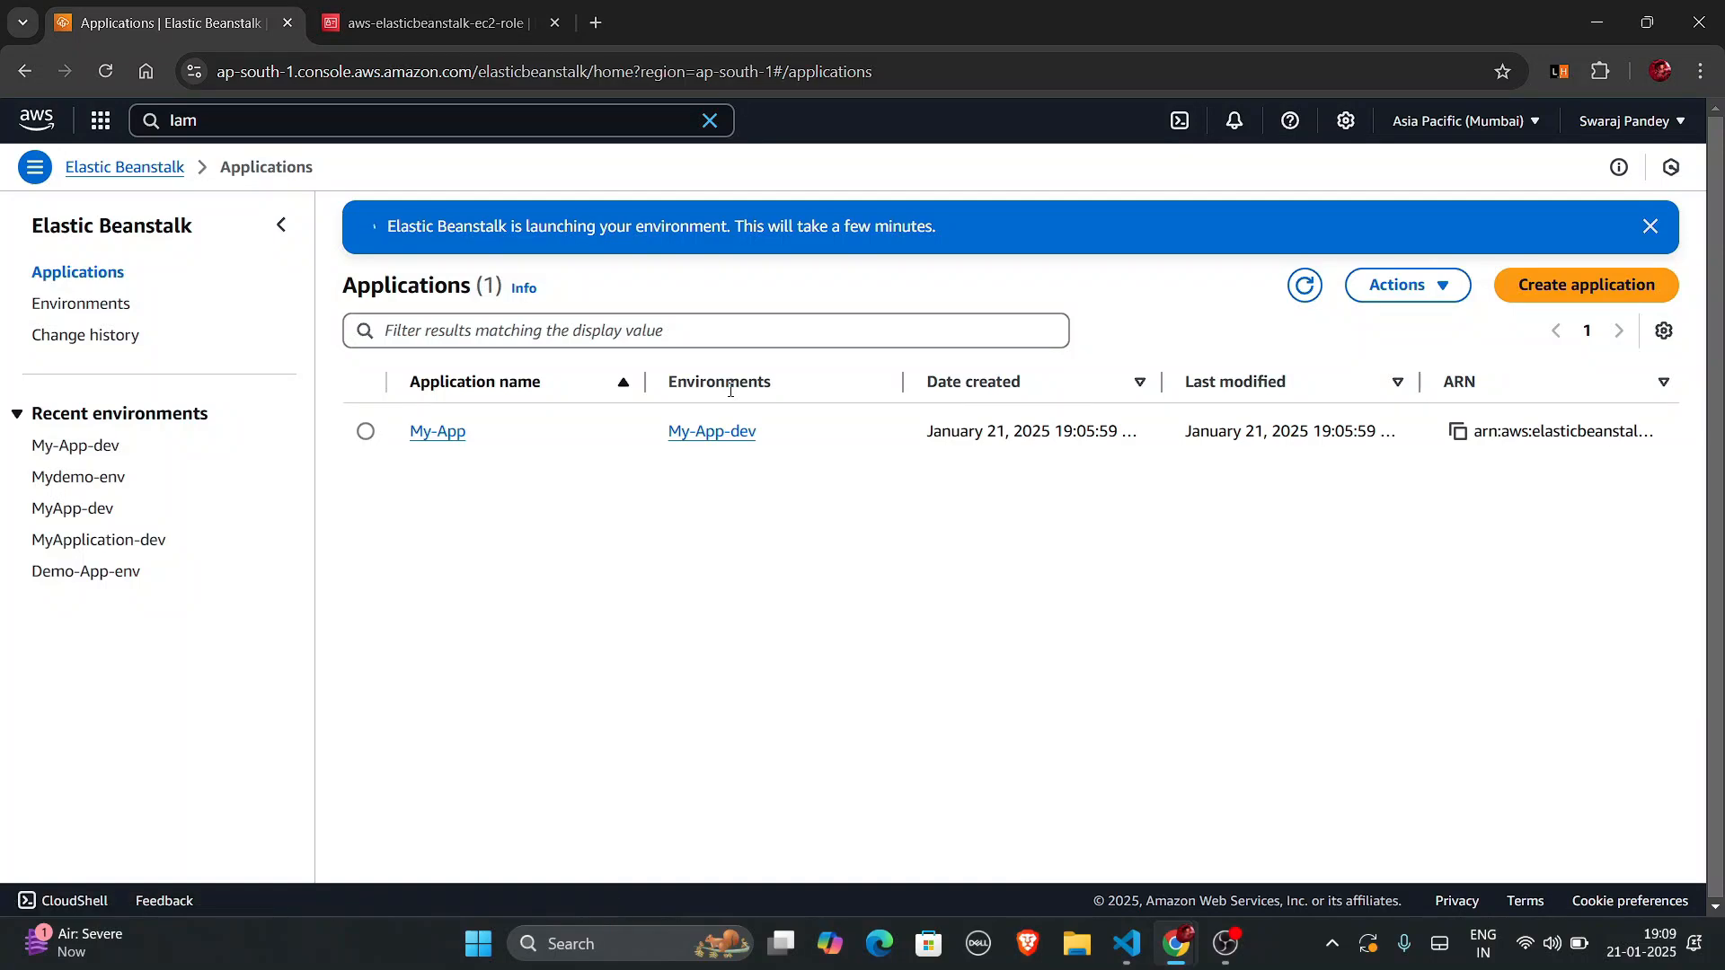
left_click(104, 308)
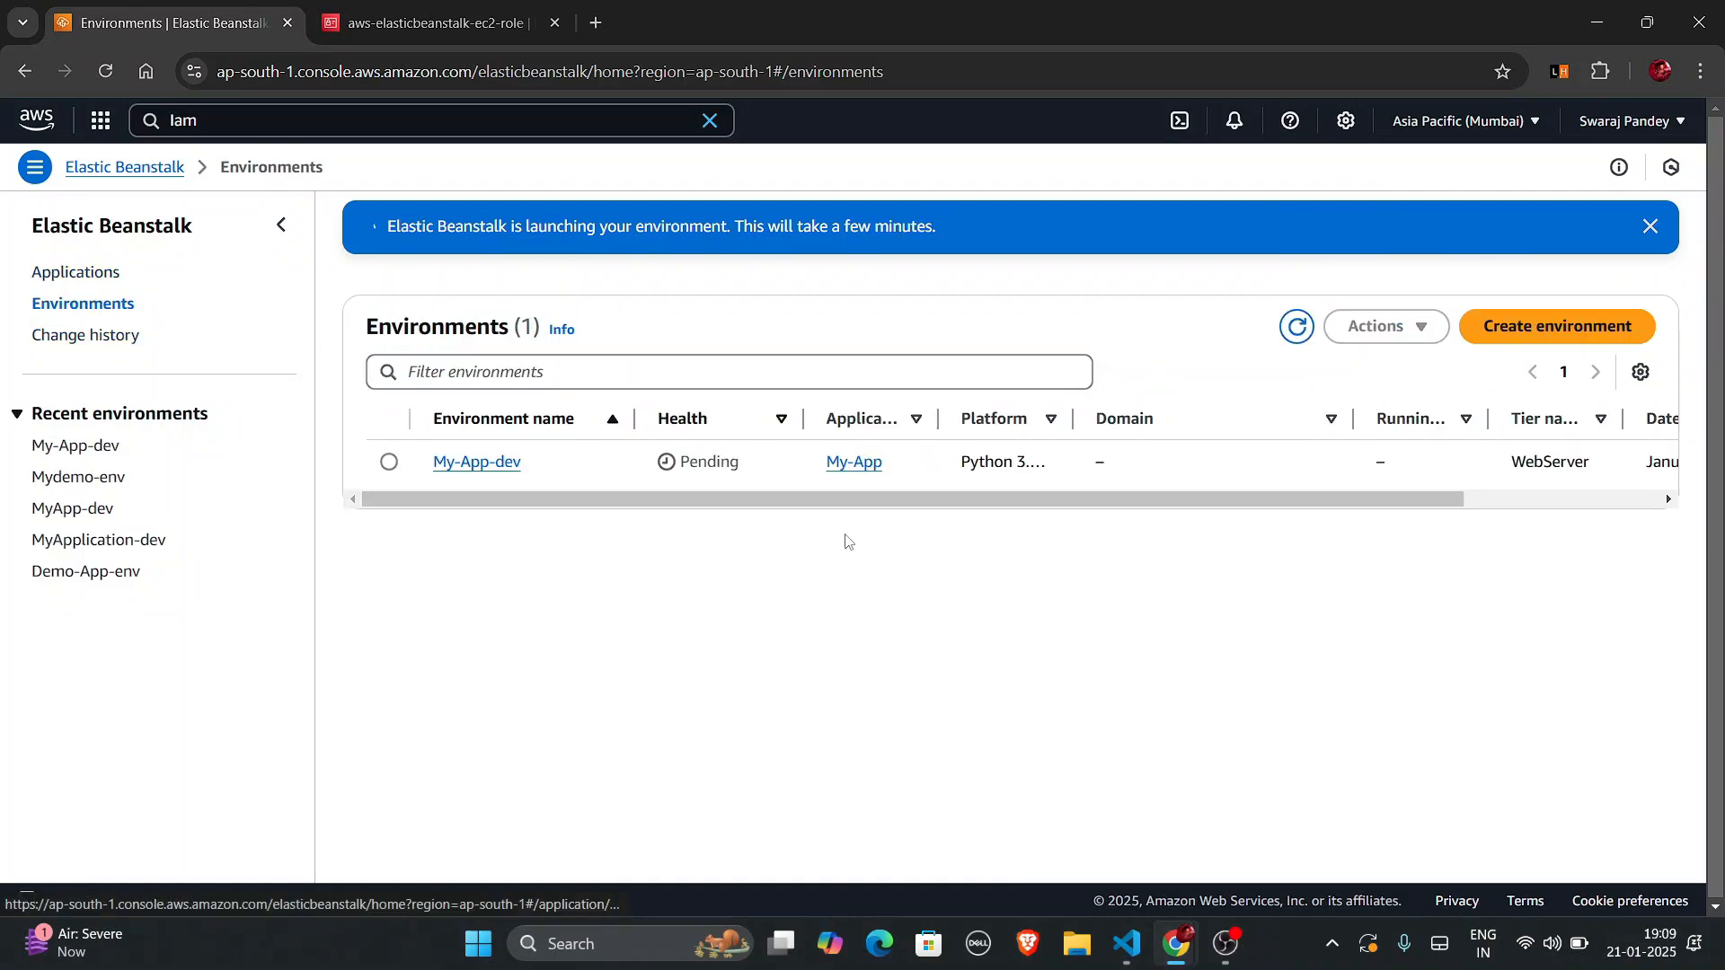
left_click_drag(745, 479, 634, 481)
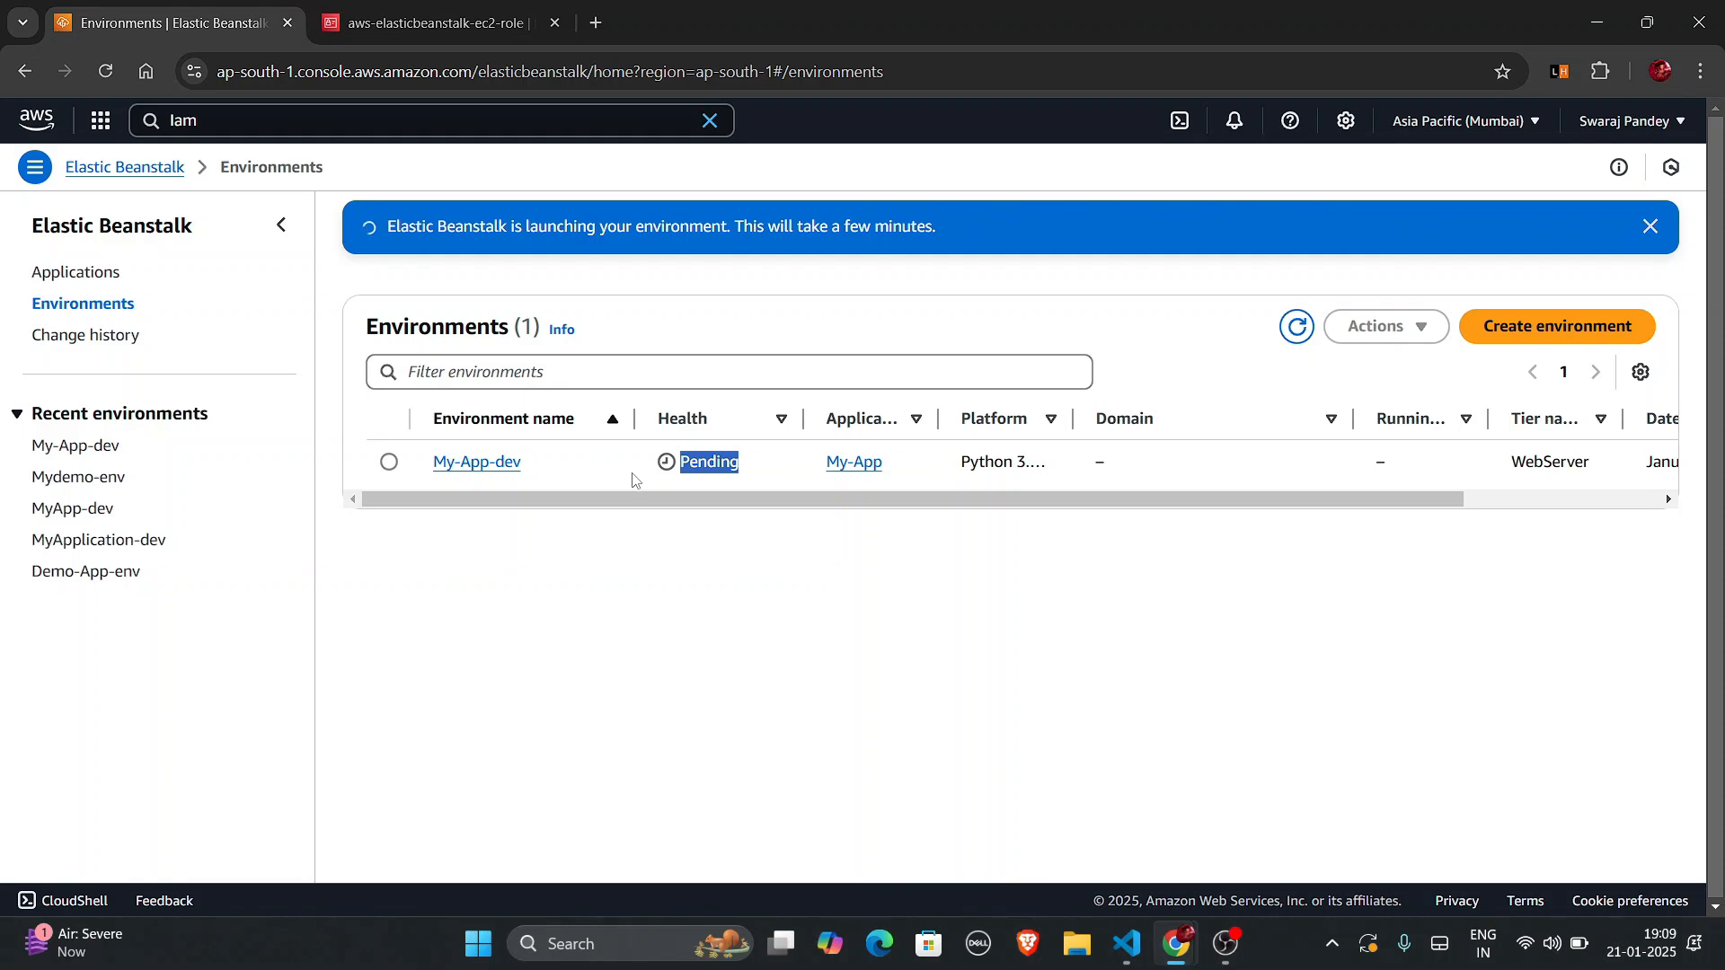
left_click(789, 629)
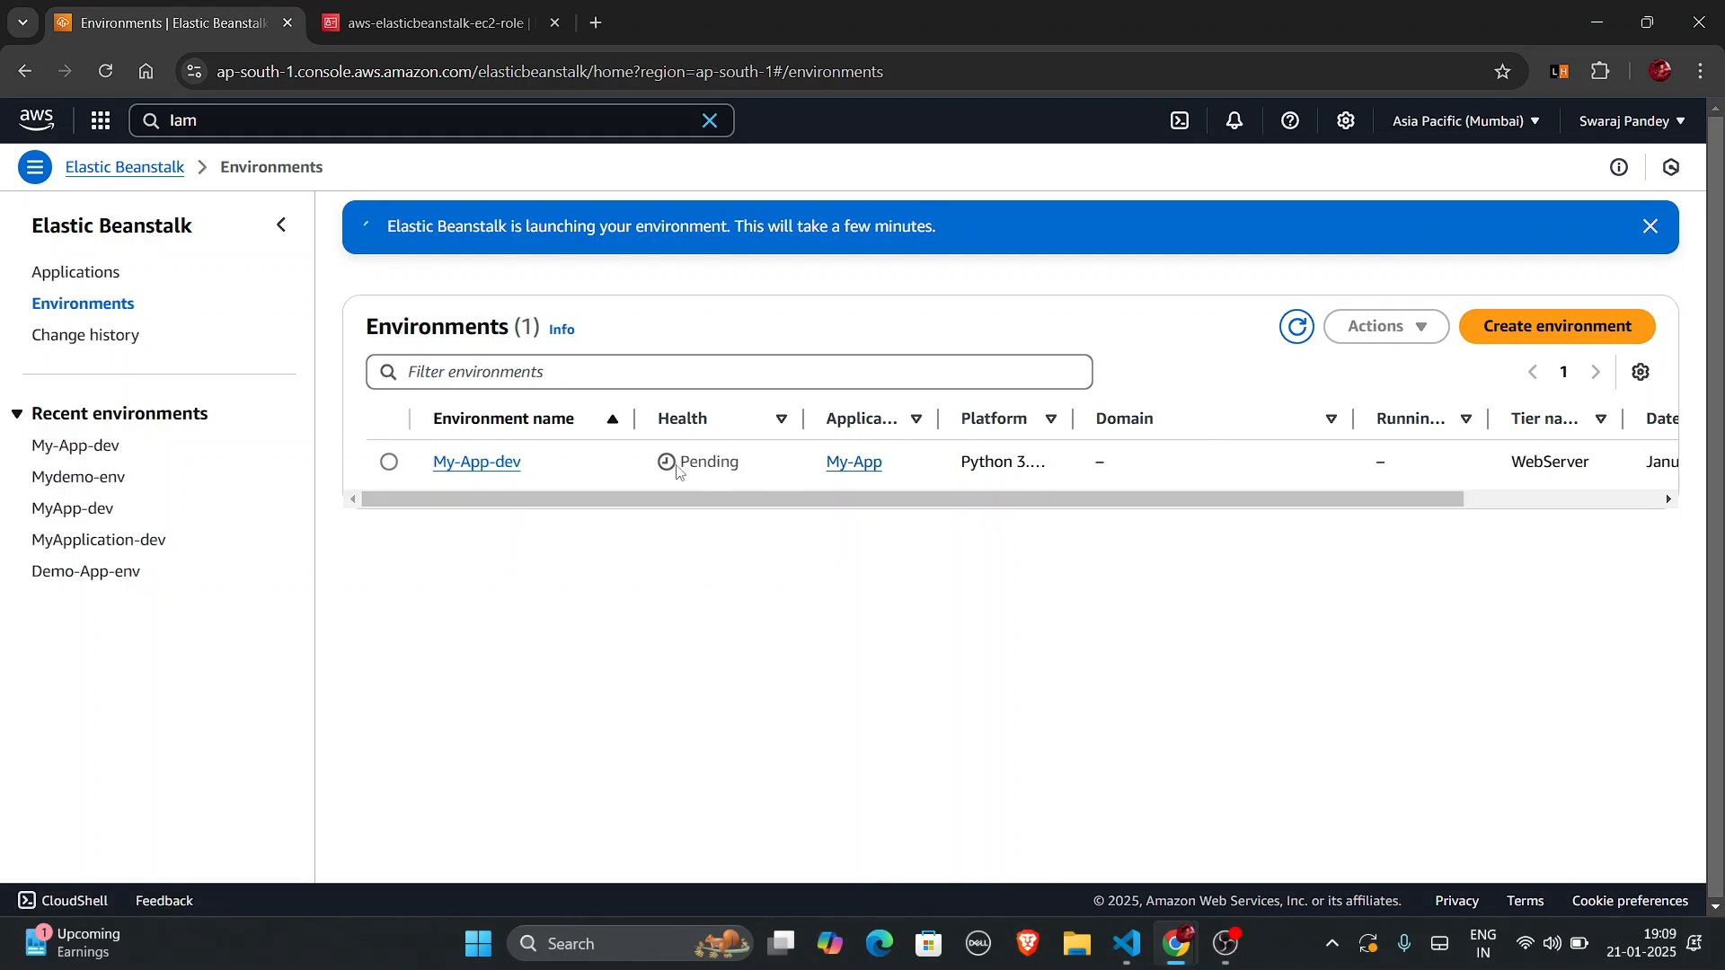
Search the AWS services for CloudFormation and open it in a new browser tab.
left_click(709, 122)
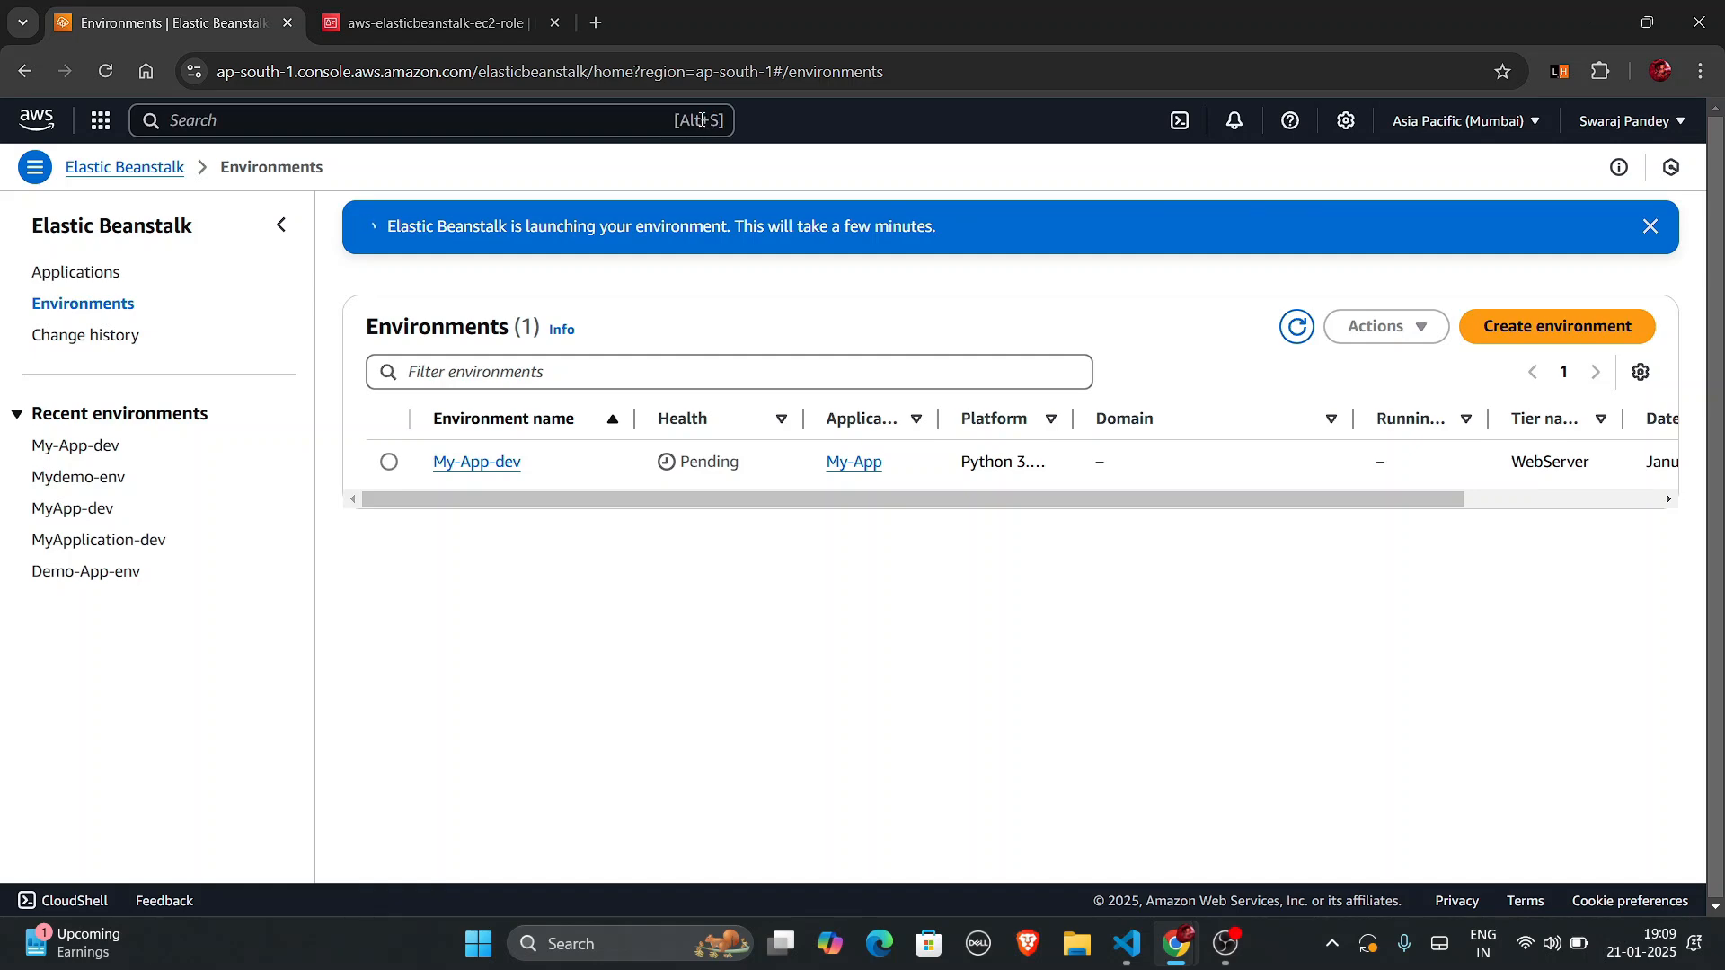
left_click(560, 122)
type("Cloud")
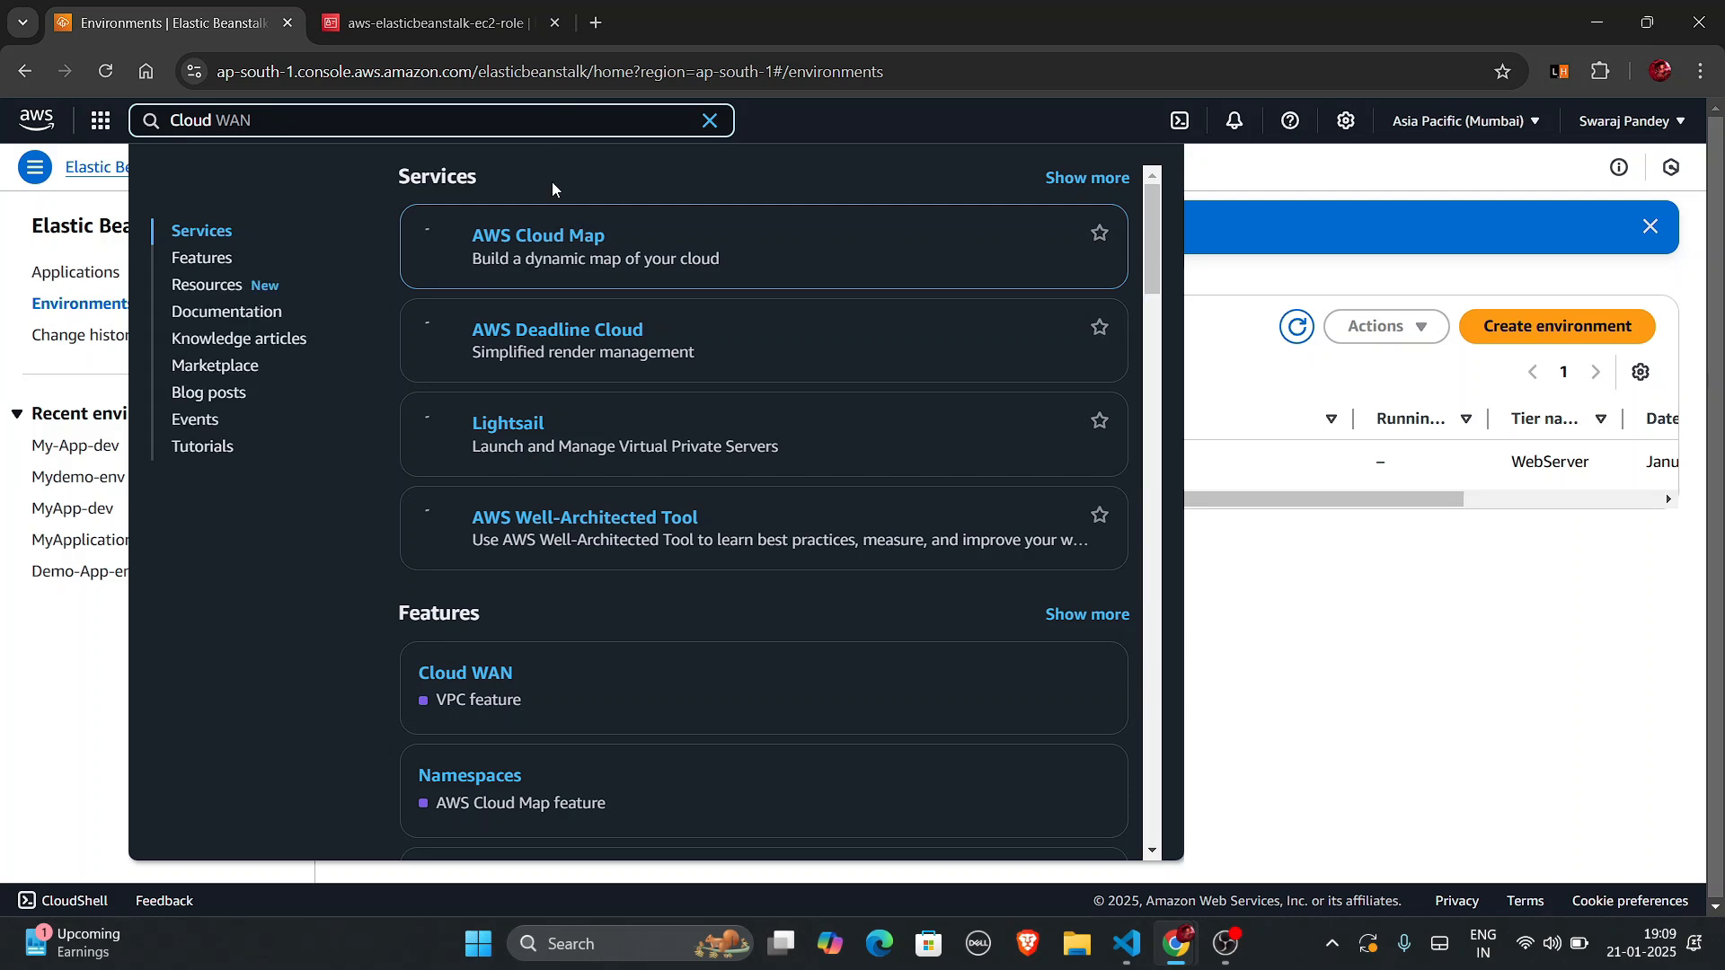
mouse_move(532, 264)
type("fo")
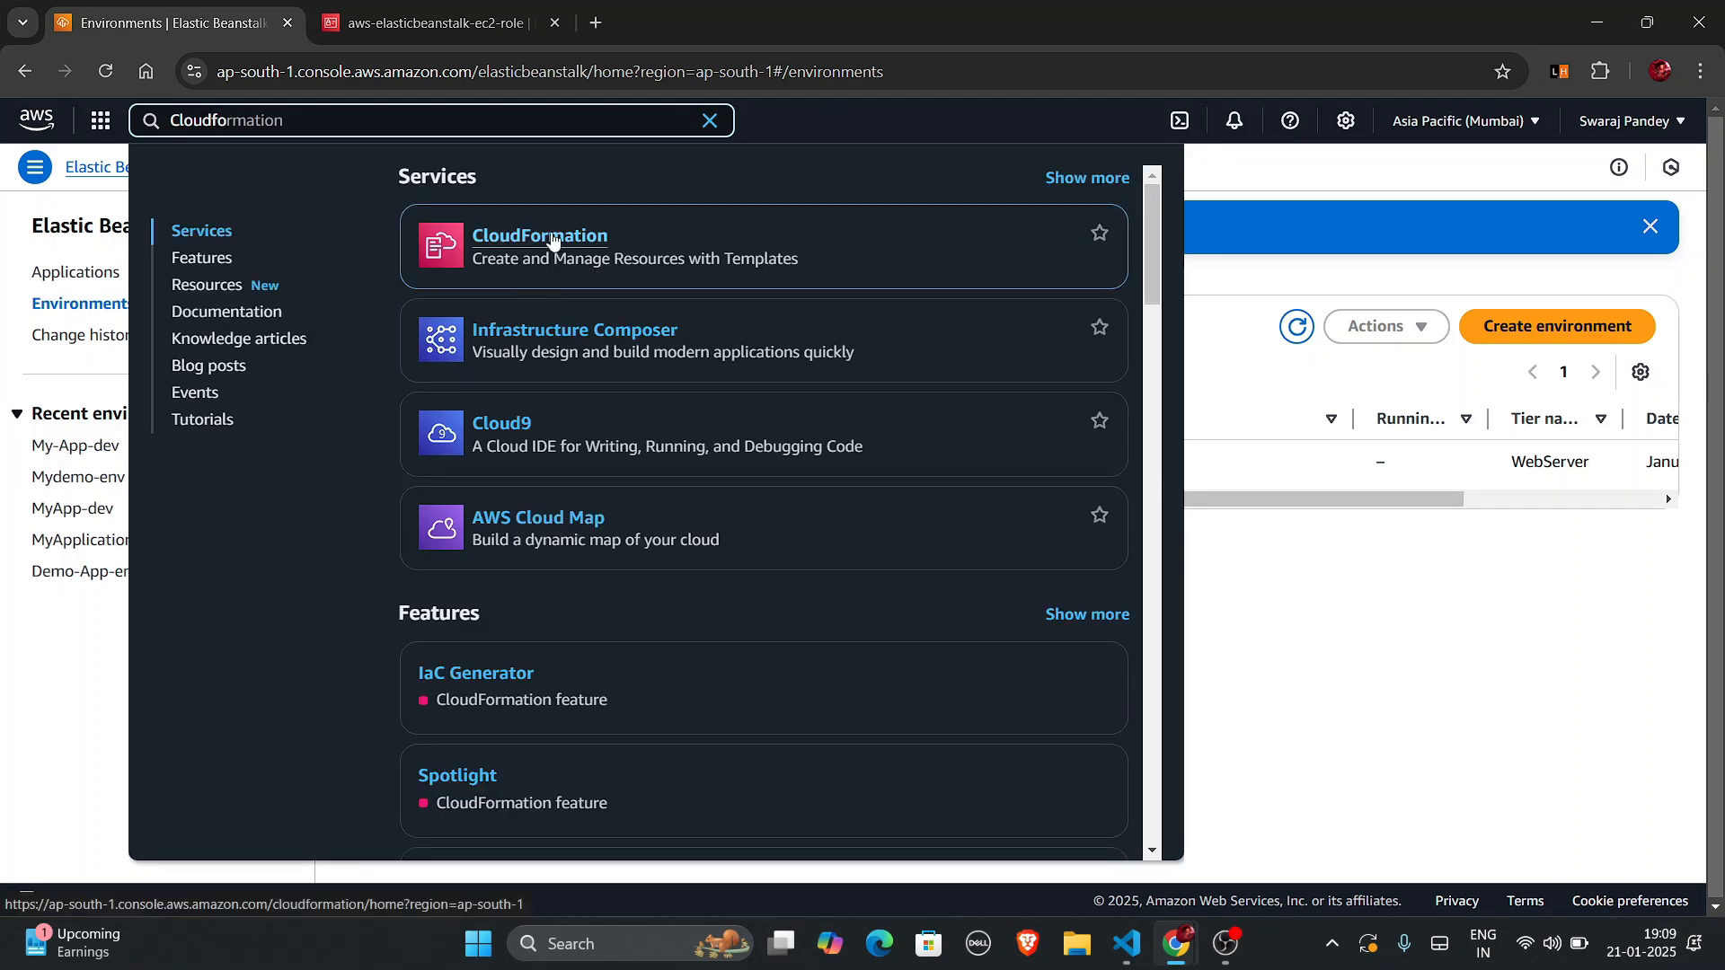
right_click(554, 249)
left_click(596, 260)
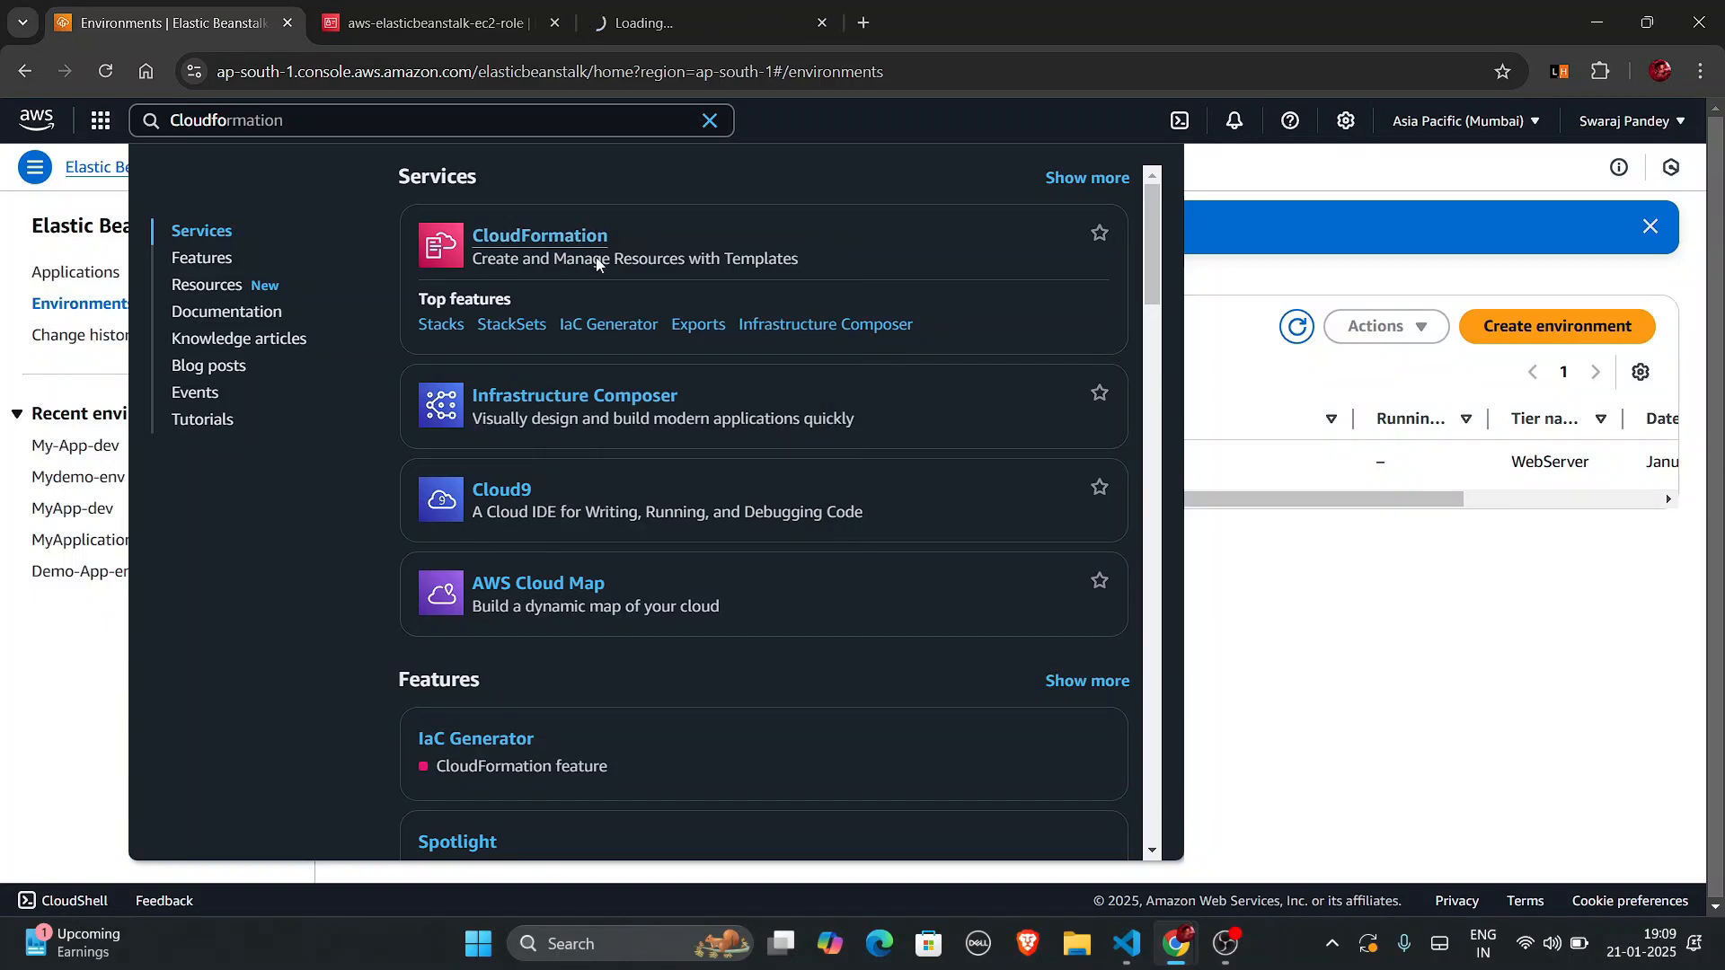
left_click(1262, 641)
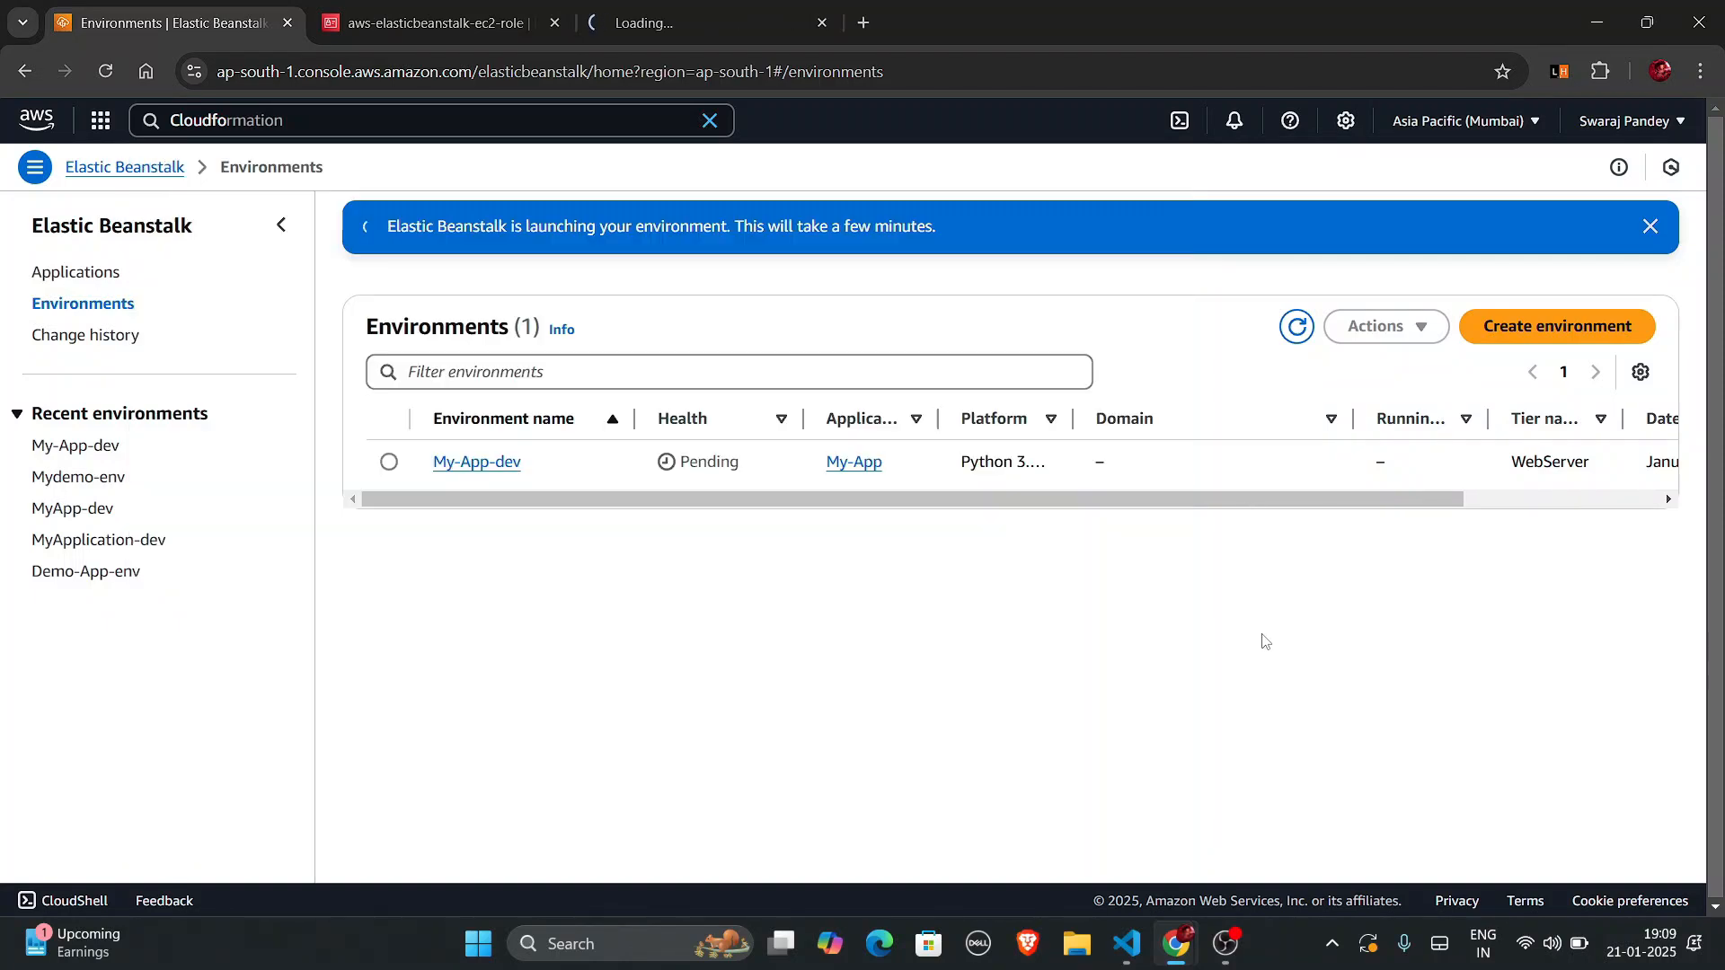
left_click(670, 11)
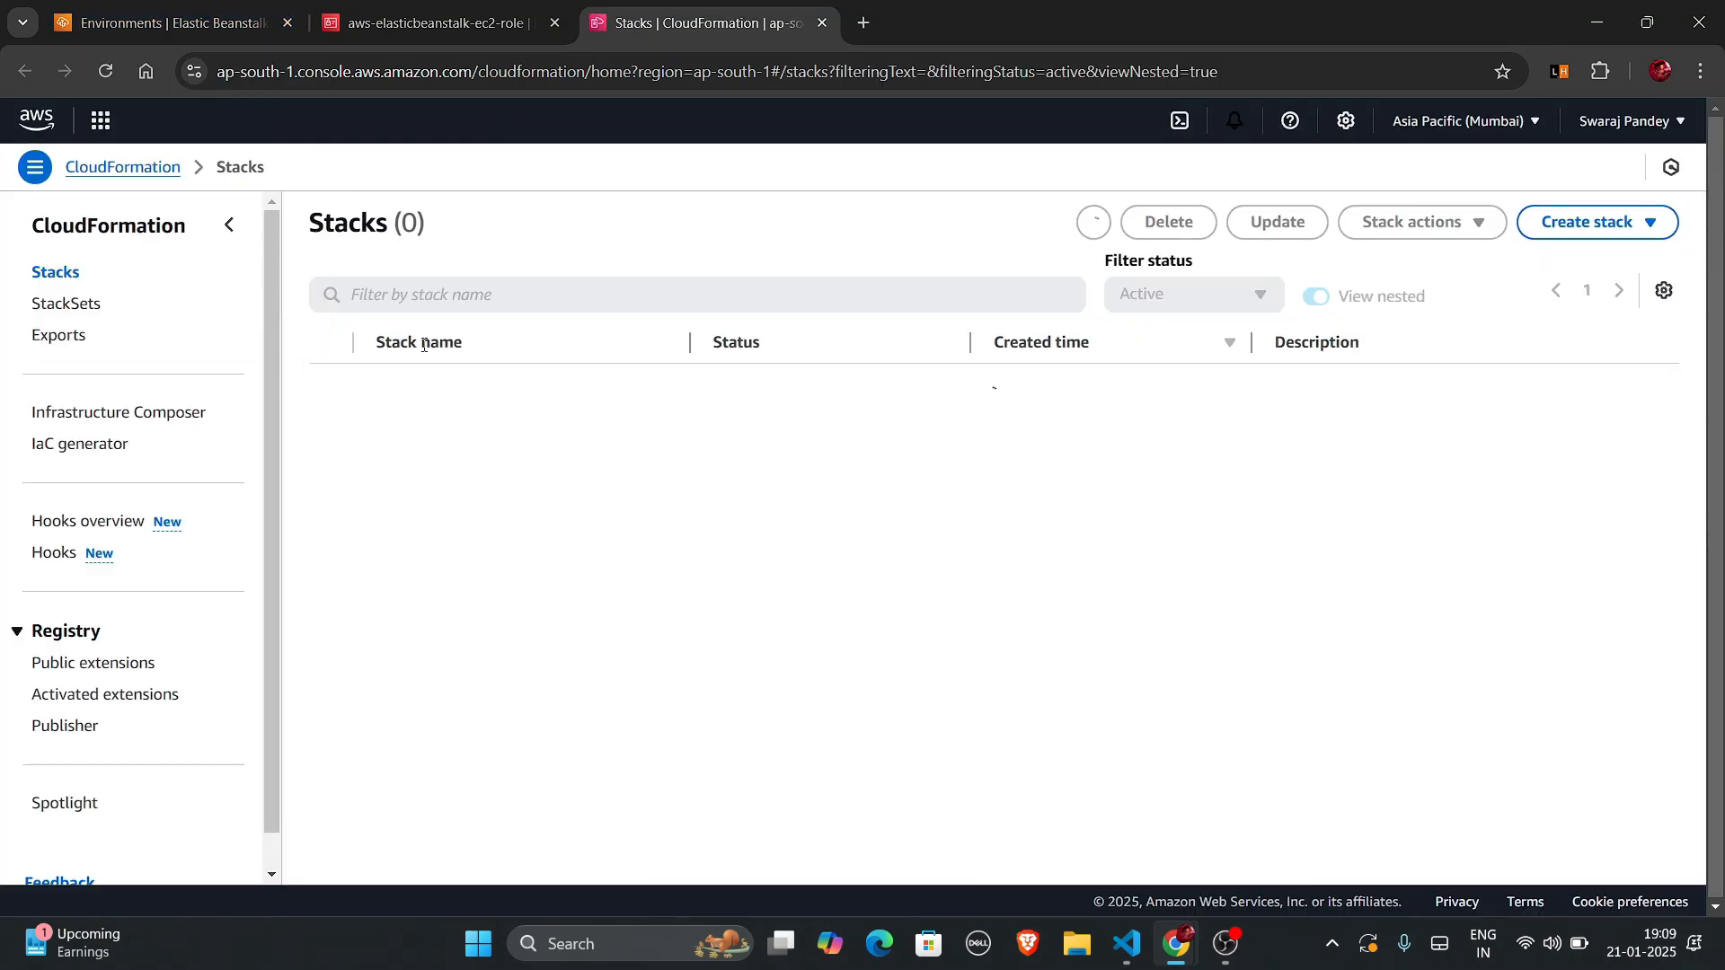
Open the My-App-dev environment's CloudFormation stack and examine its resources and events.
left_click_drag(392, 341, 514, 342)
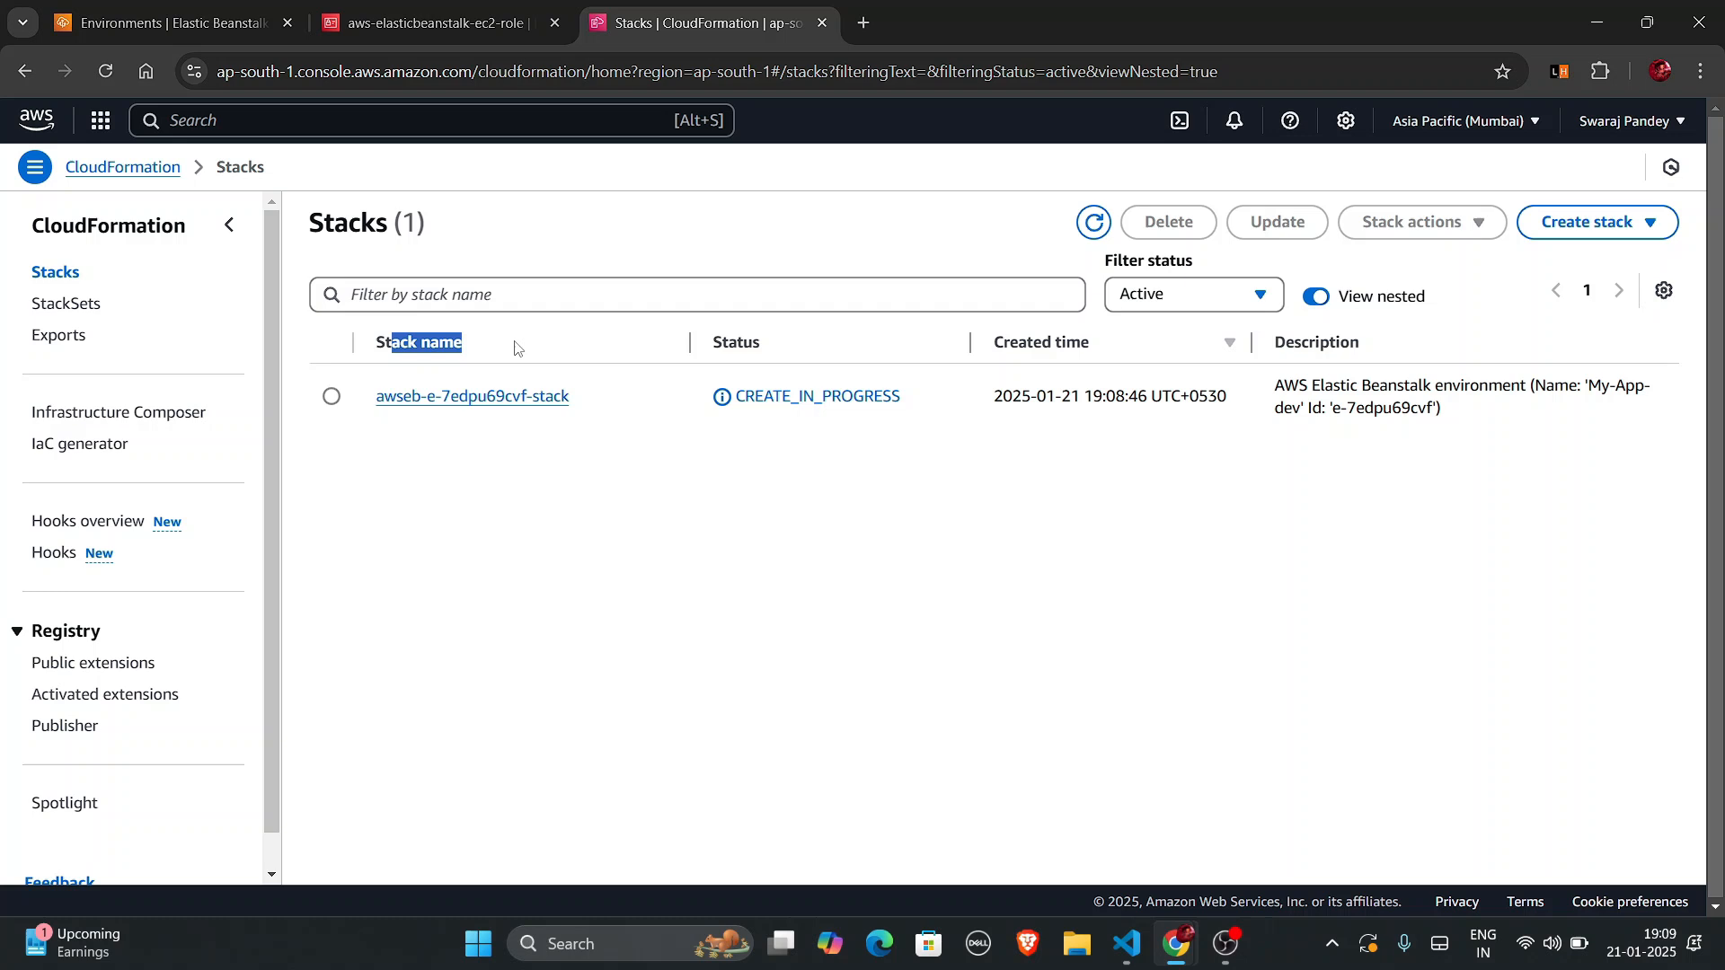
left_click(810, 579)
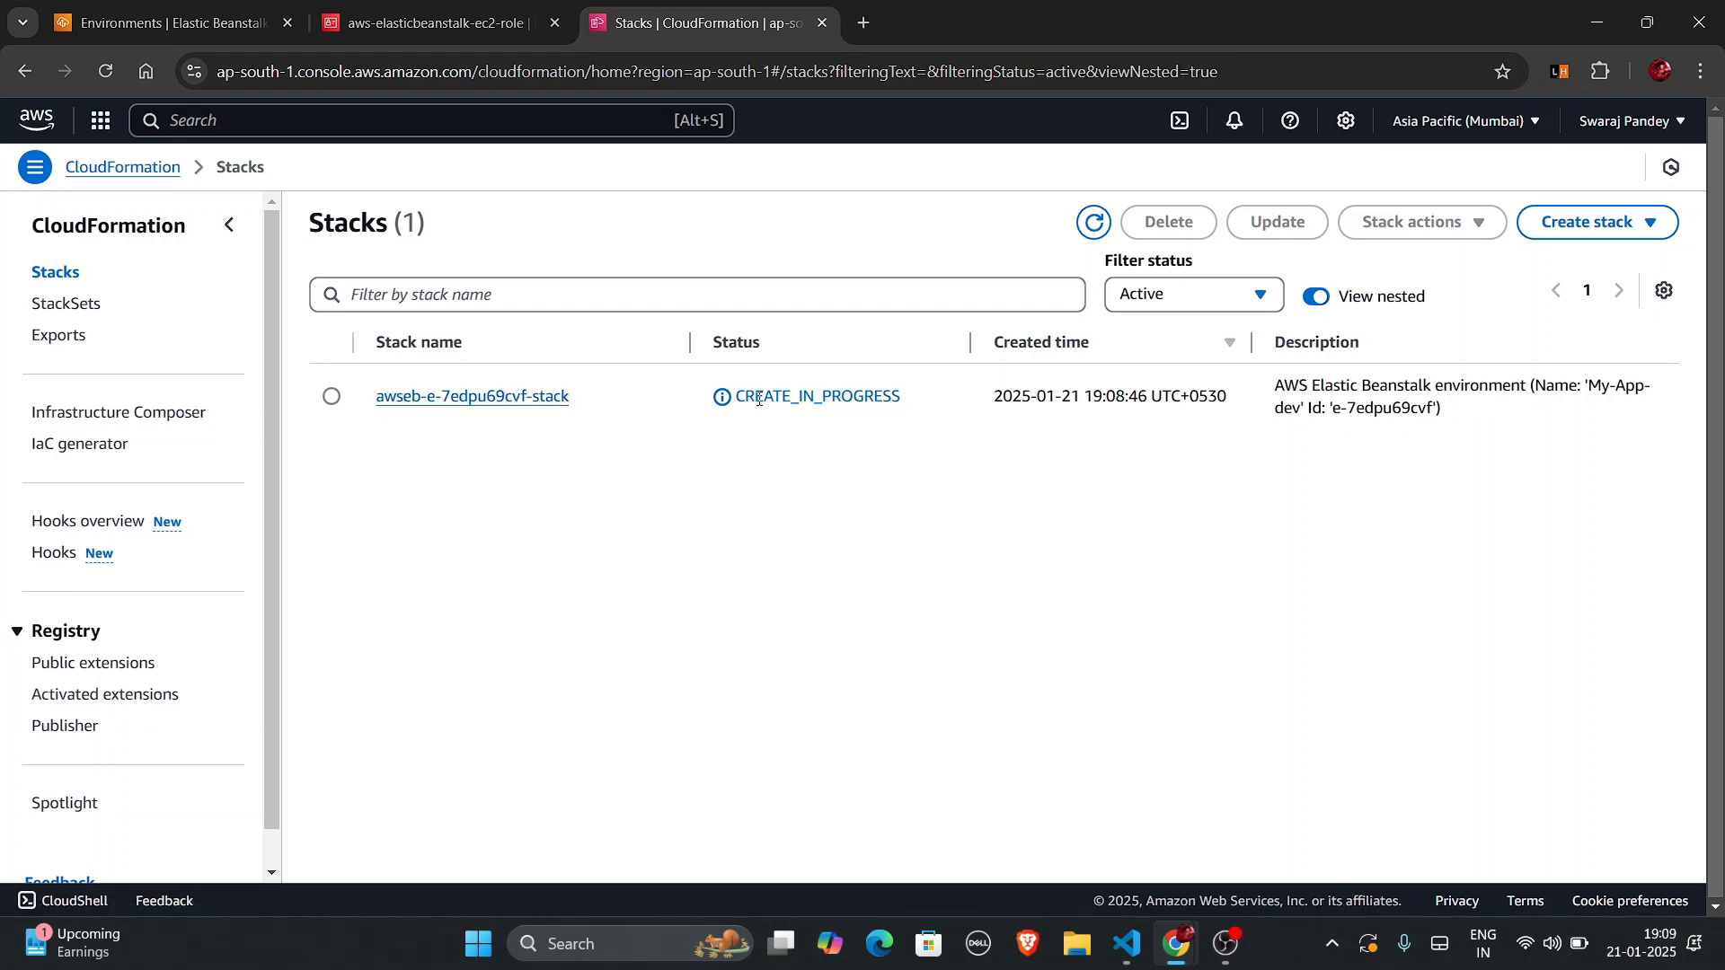
left_click(538, 397)
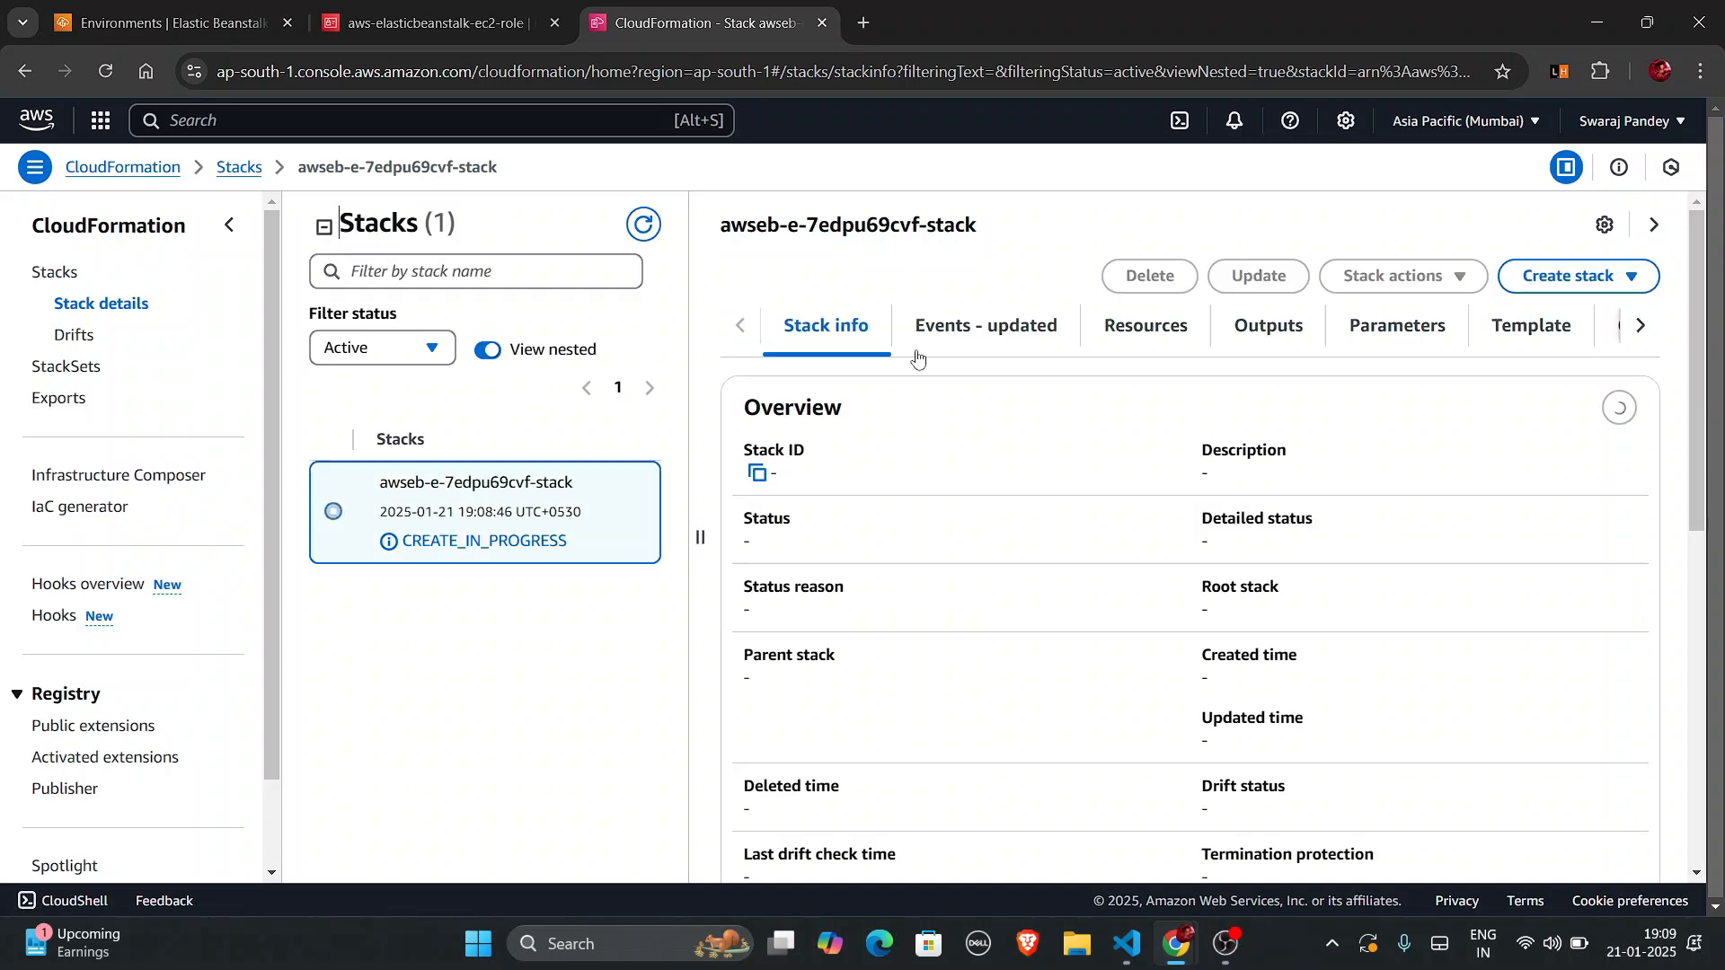
left_click(1140, 342)
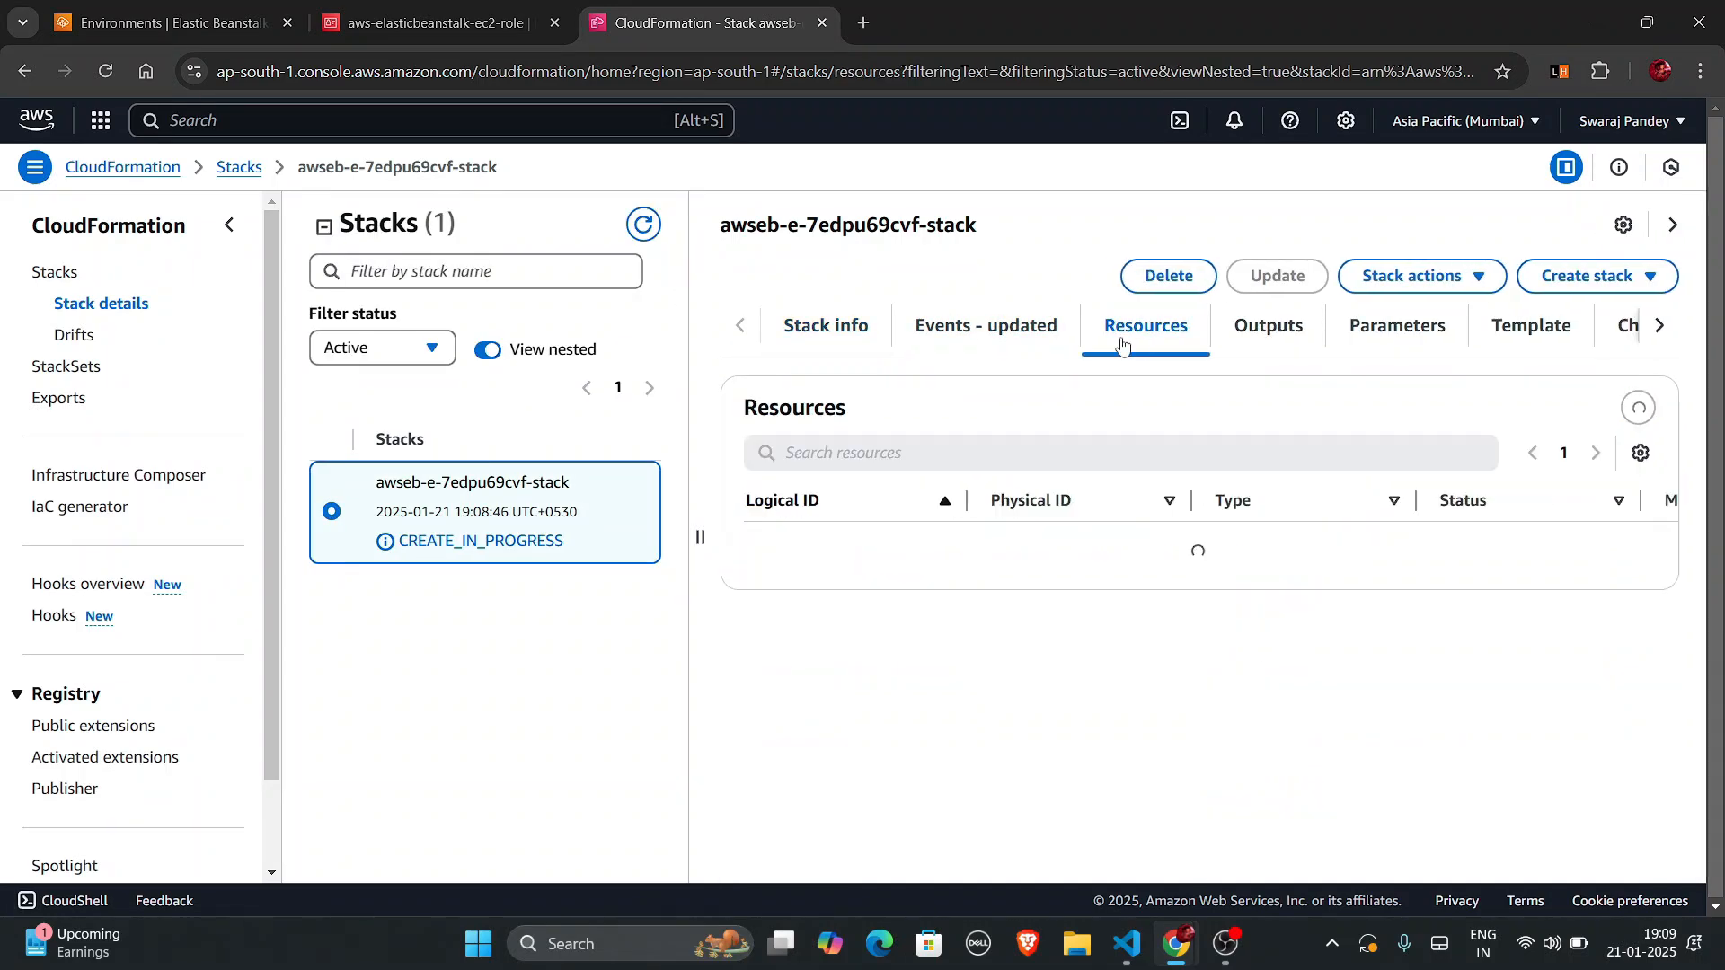
left_click(1011, 340)
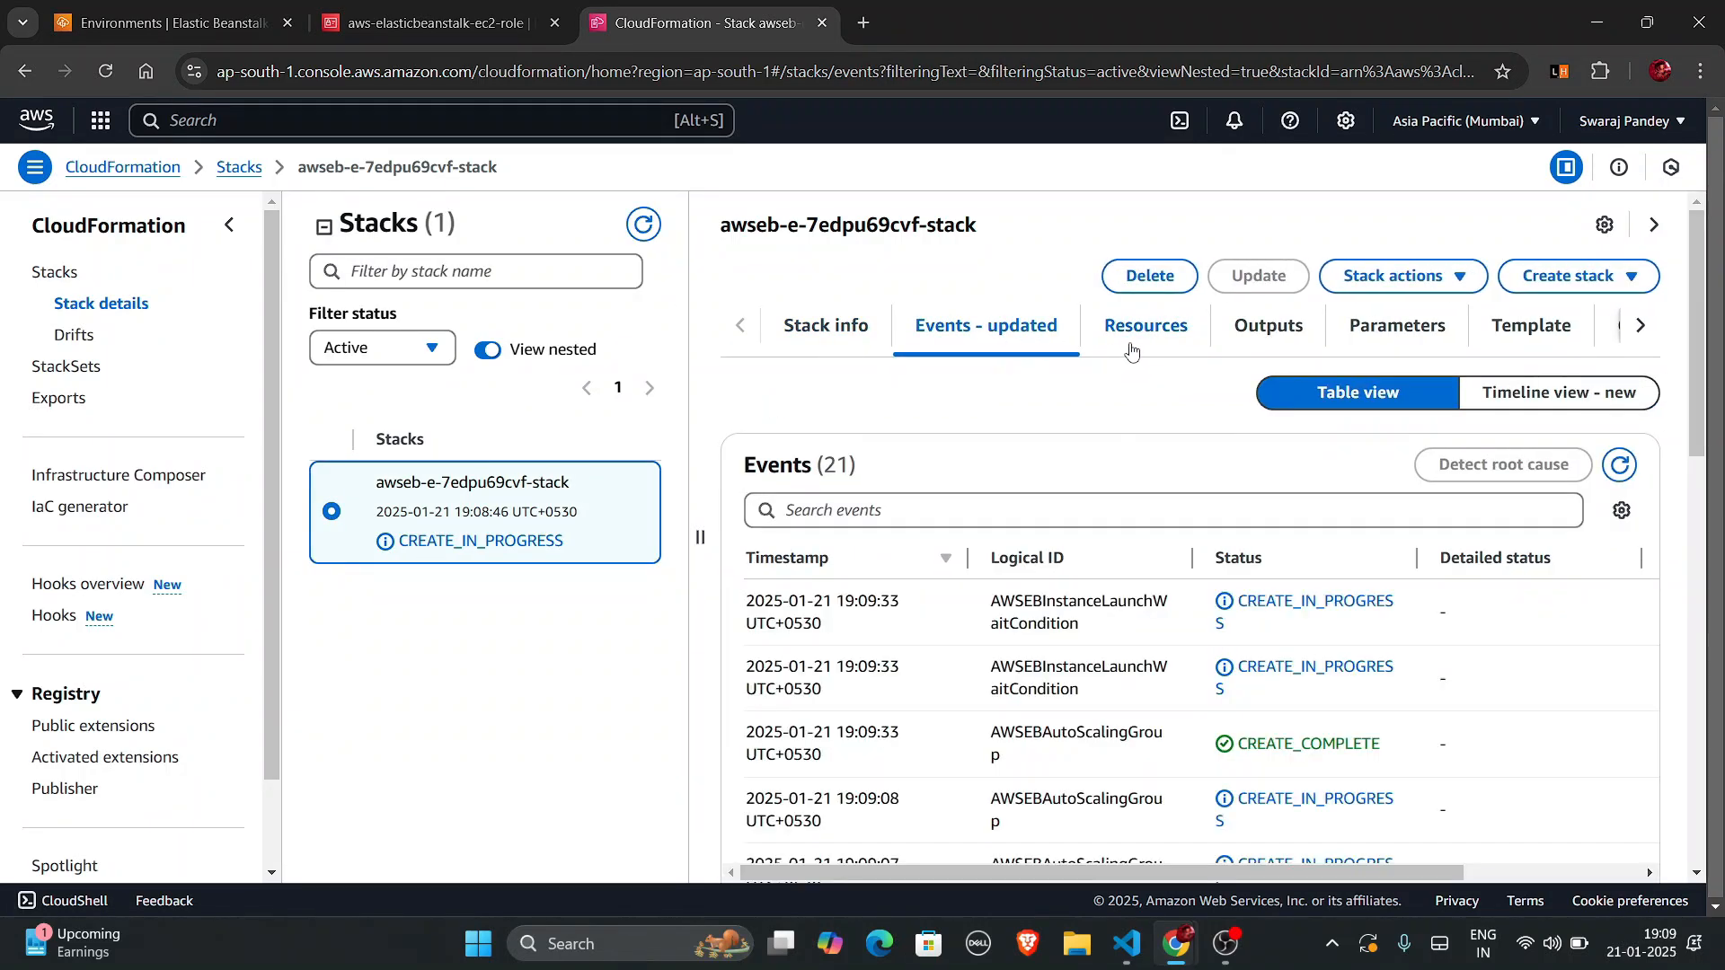
Review the stack's event list, including the AWSEBAutoScalingGroup creation events.
scroll(1285, 742, "down", 3)
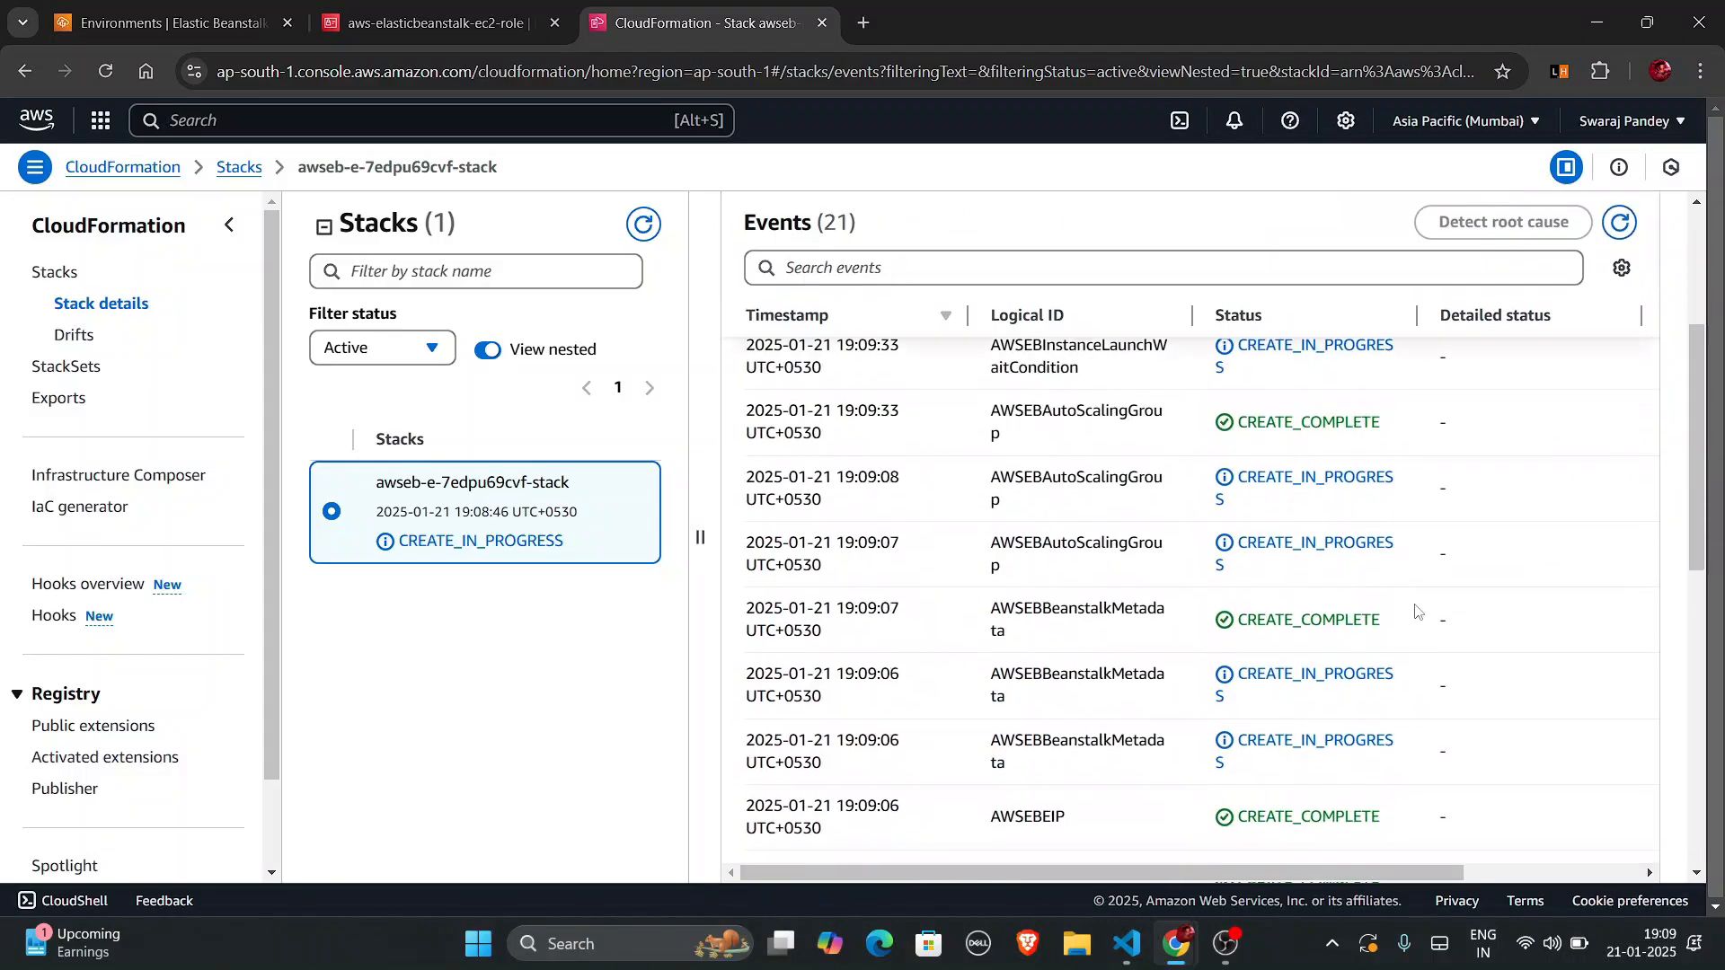
scroll(1081, 553, "up", 1)
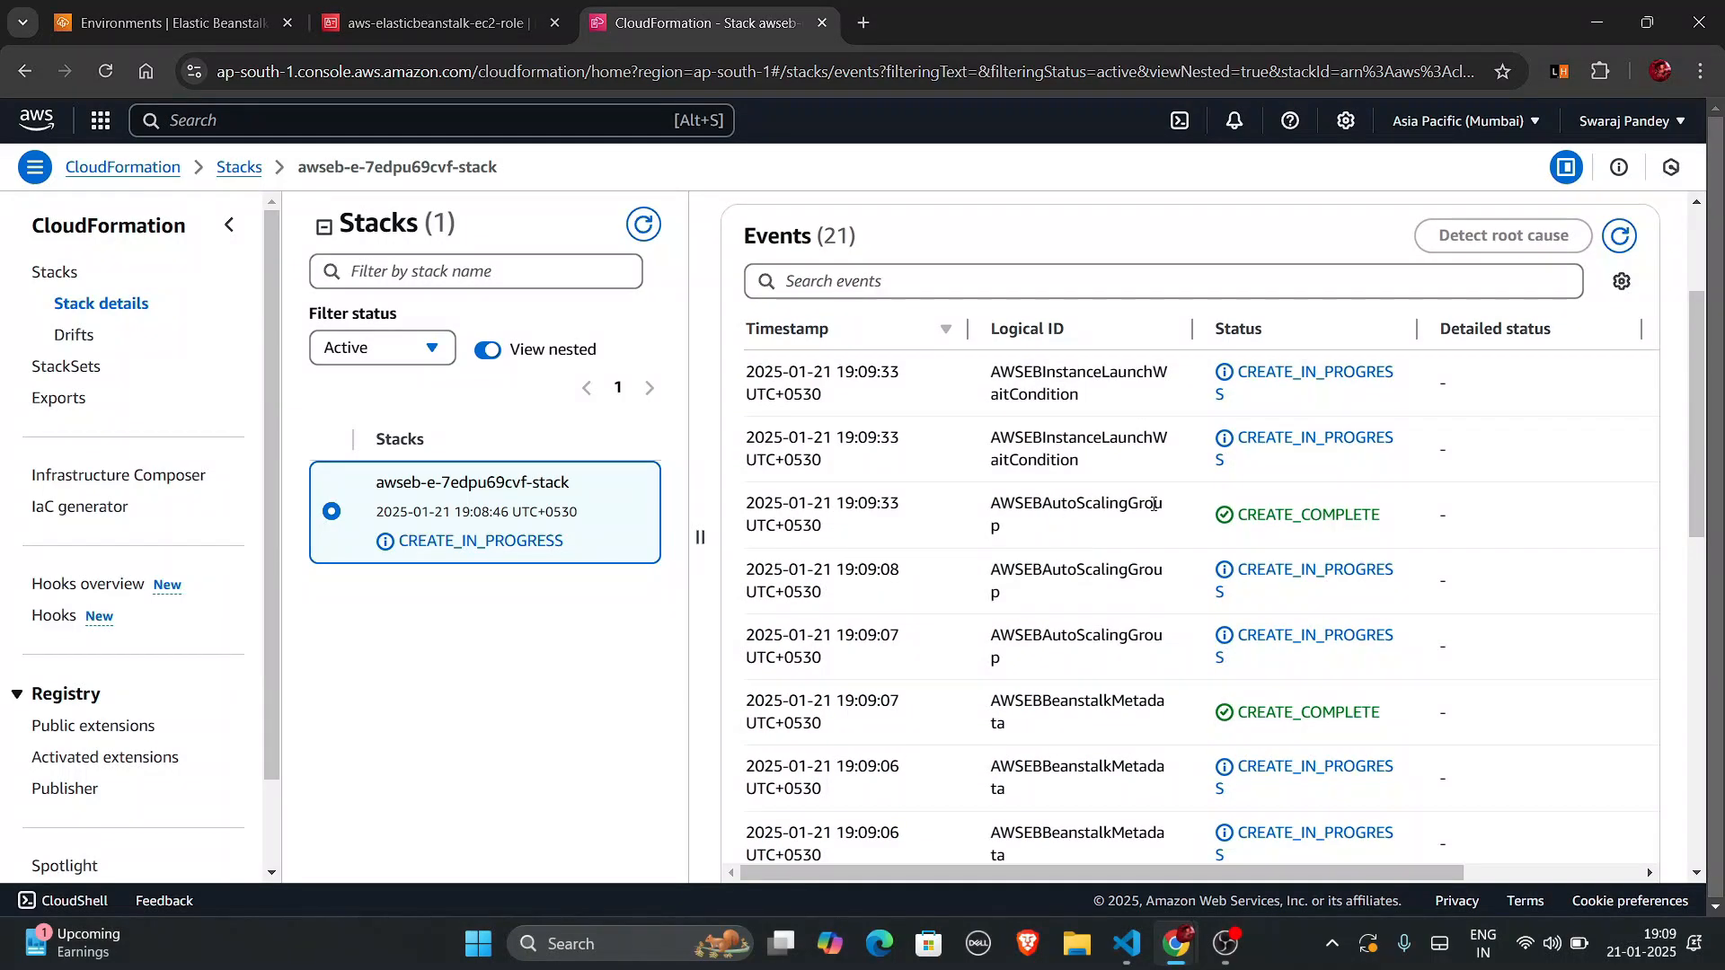
left_click_drag(1092, 532, 978, 496)
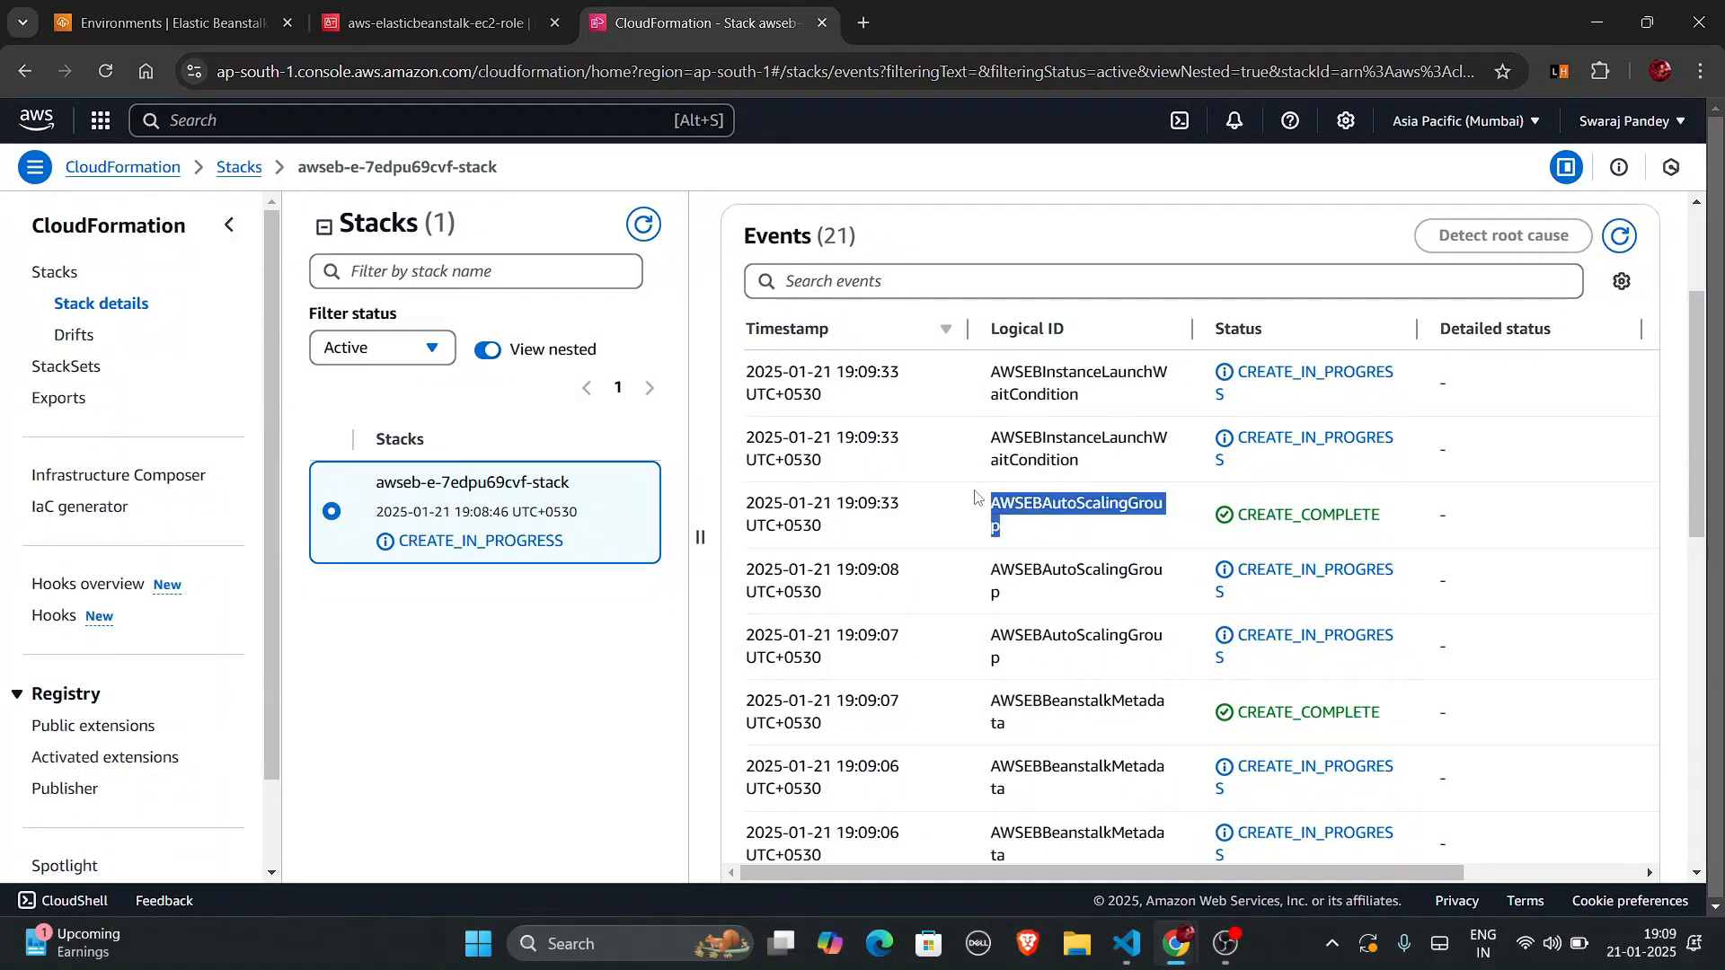
left_click(979, 498)
scroll(997, 486, "up", 2)
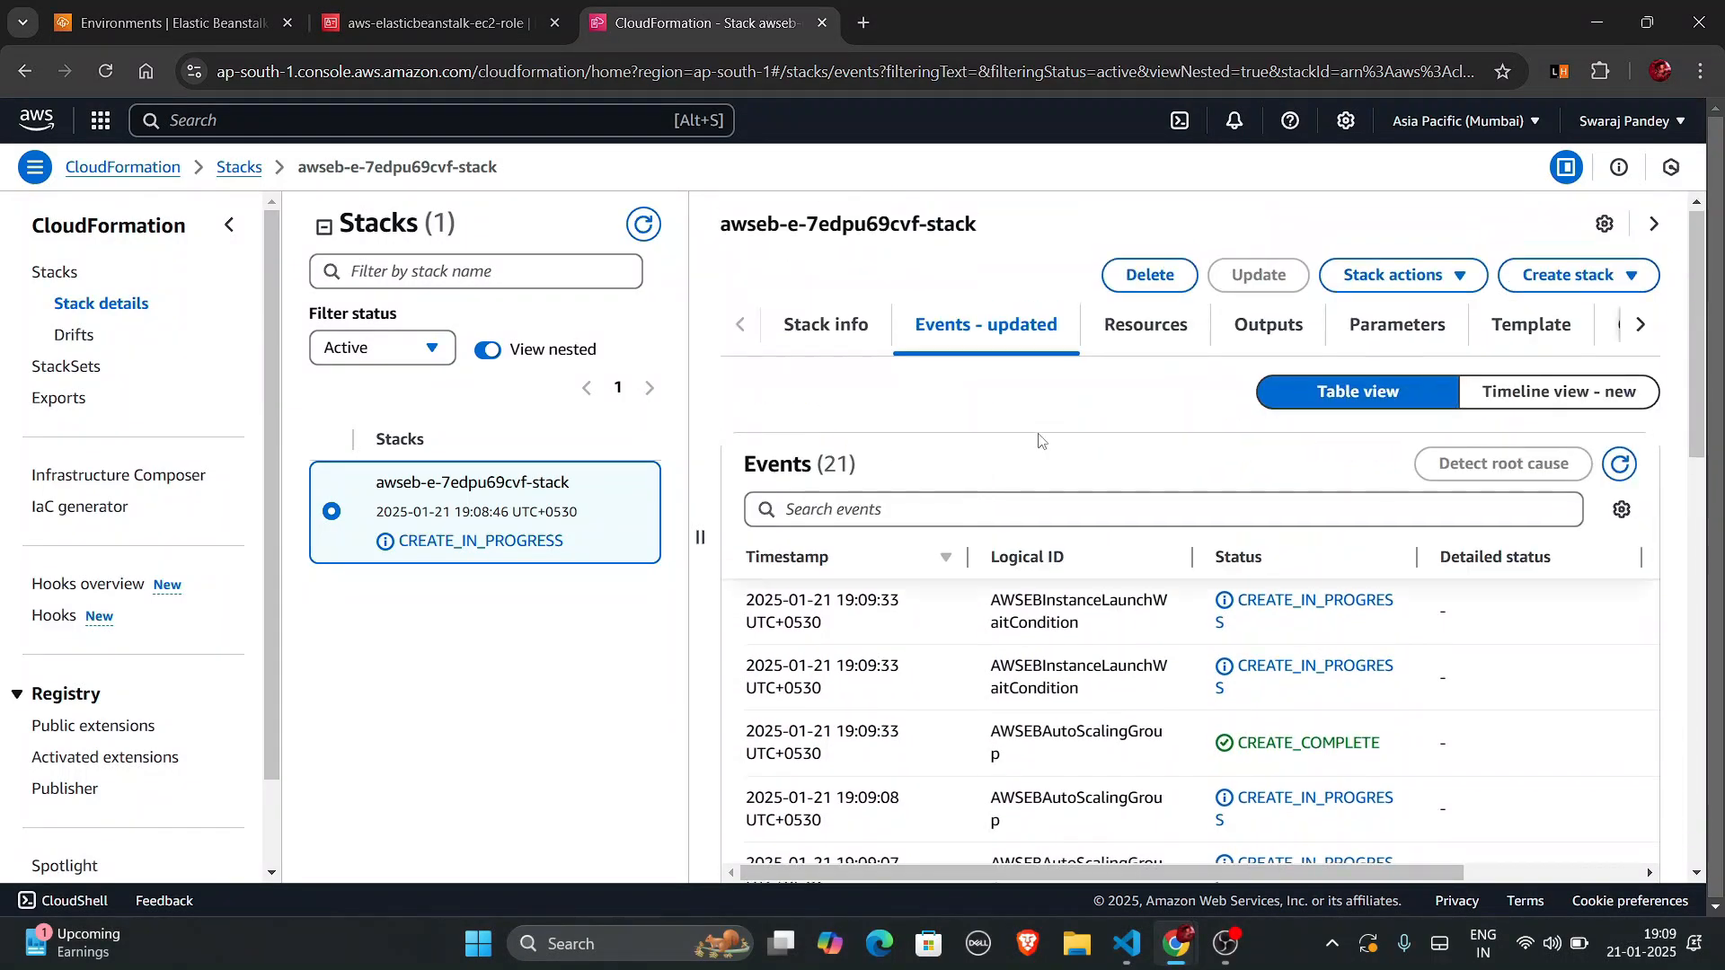
Open the stack's resource list and examine every resource's type and status down to the security group.
left_click(1137, 343)
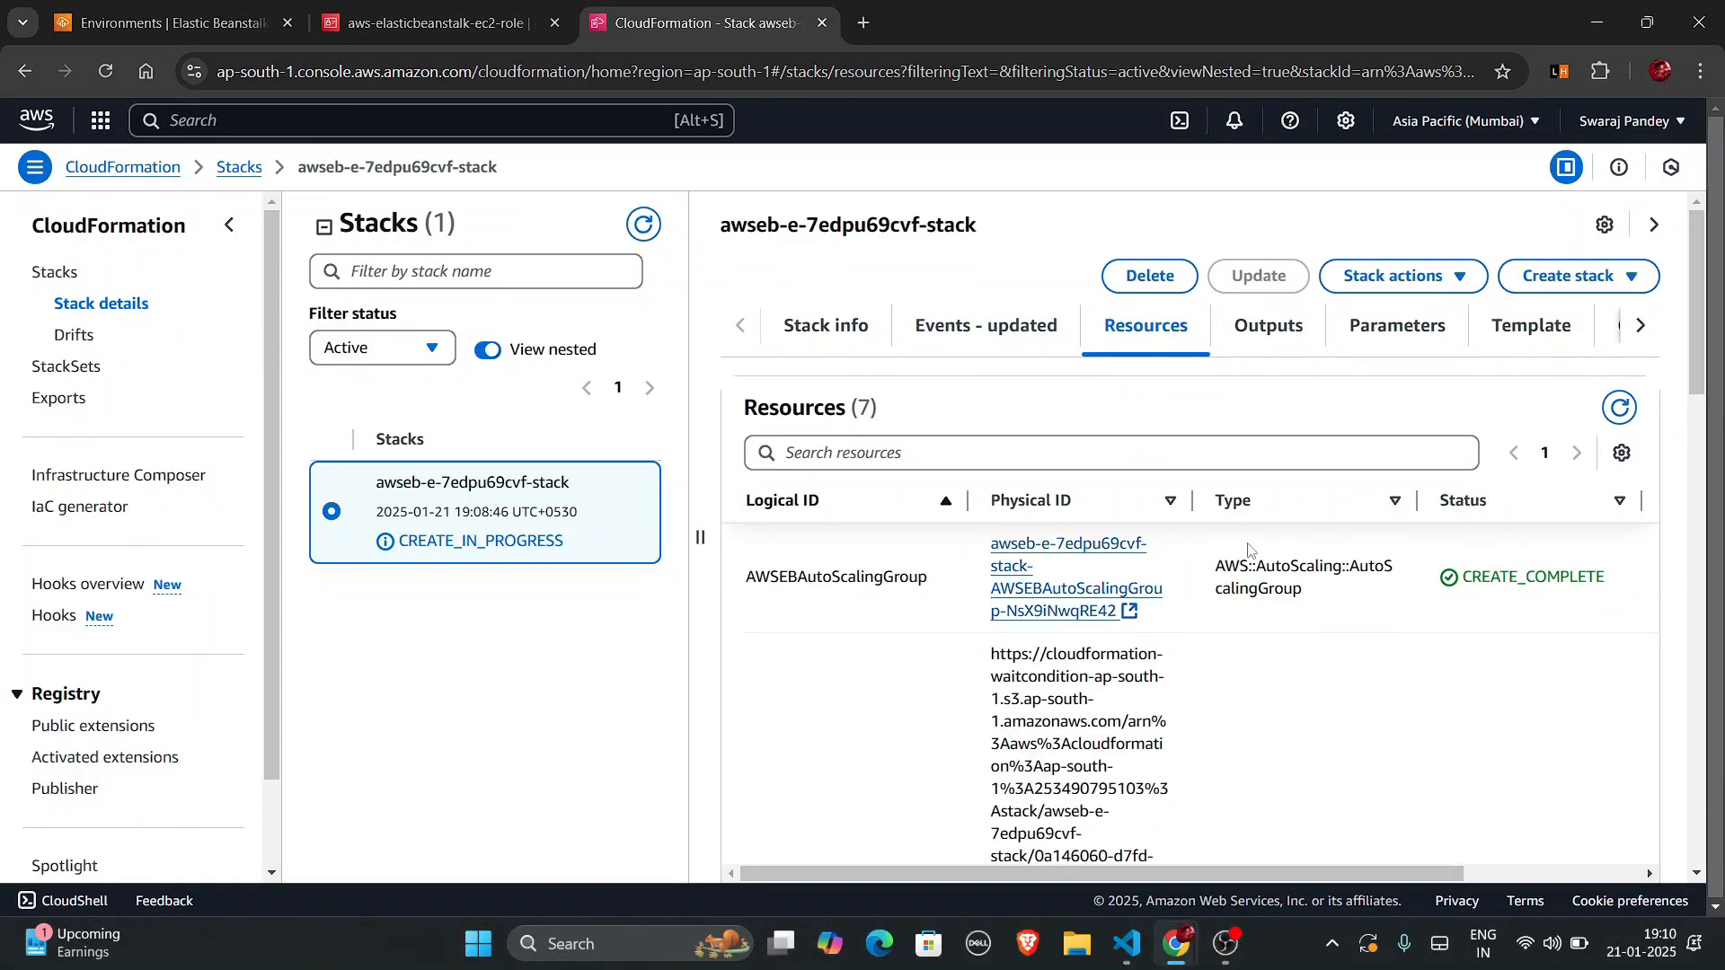
scroll(851, 639, "down", 5)
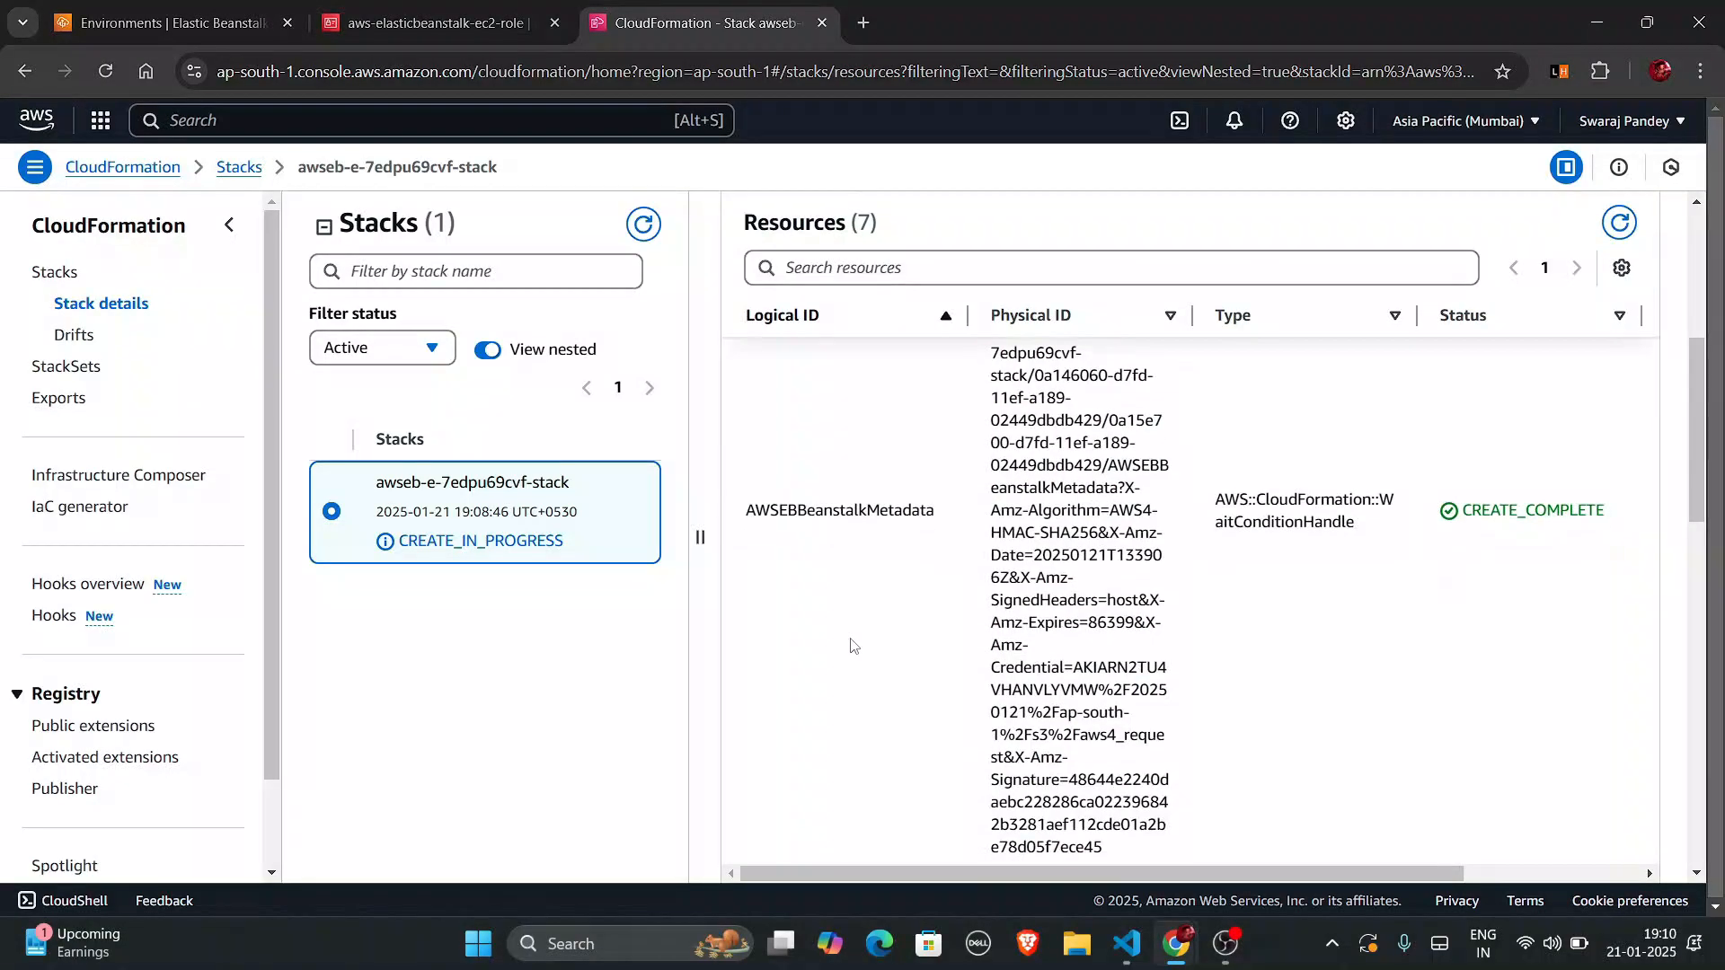
scroll(790, 547, "down", 1)
scroll(1033, 598, "down", 4)
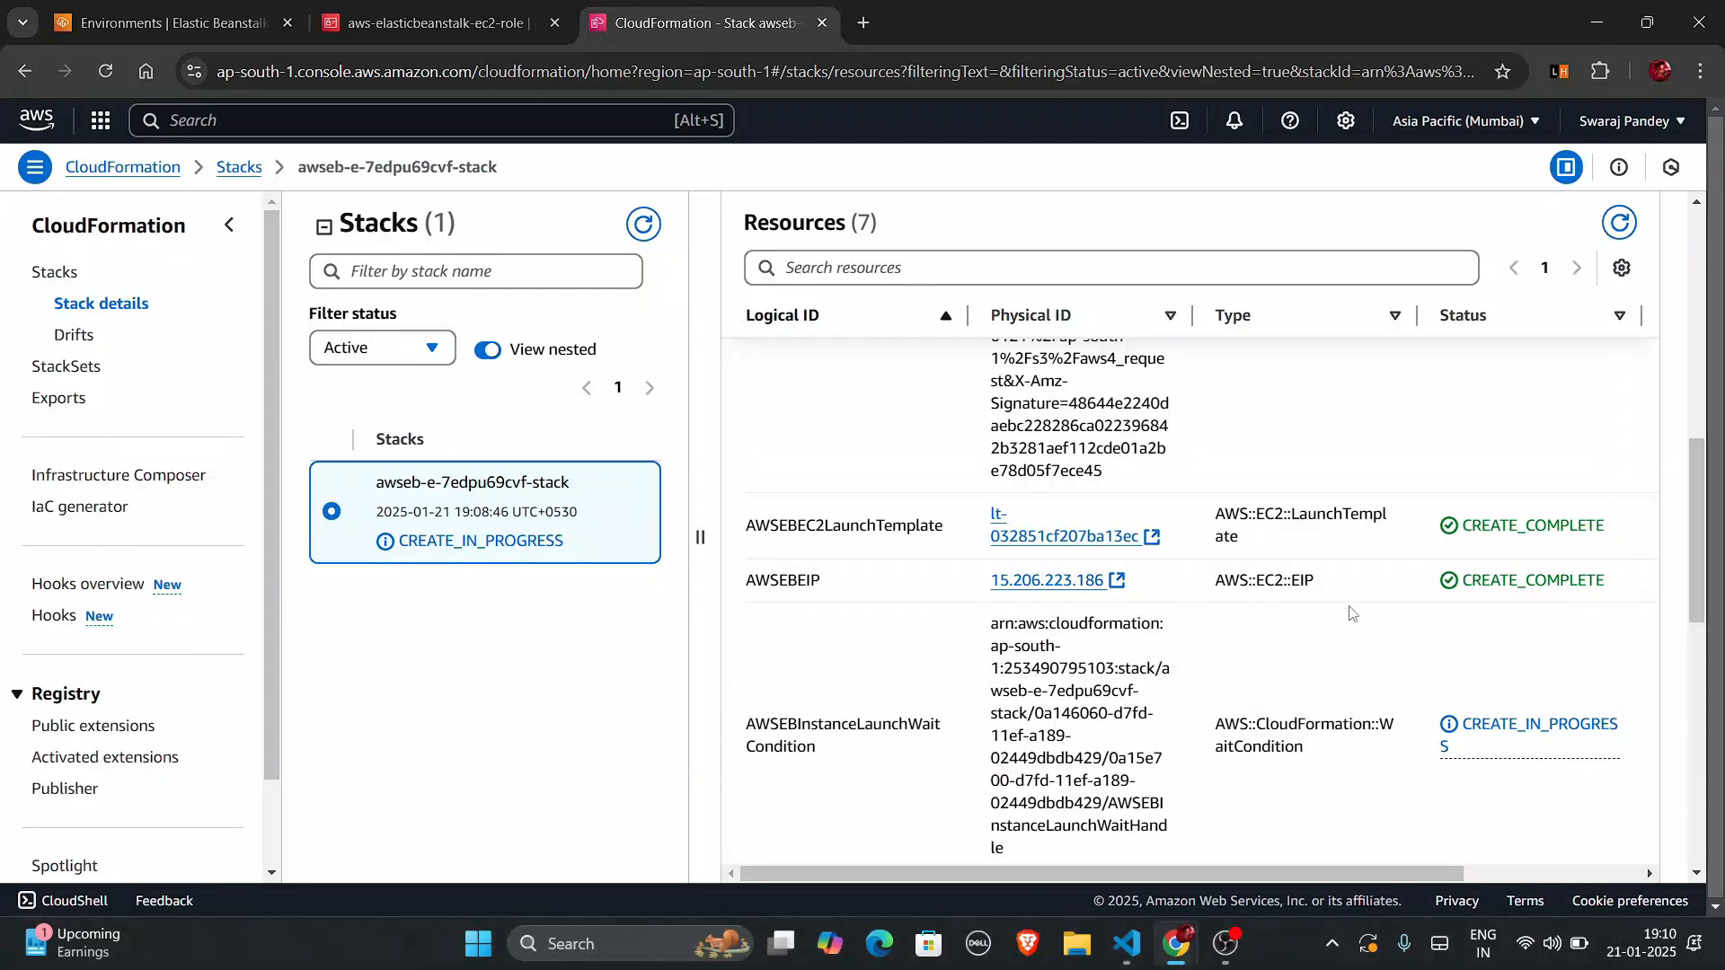
scroll(1350, 613, "down", 2)
scroll(1269, 778, "down", 2)
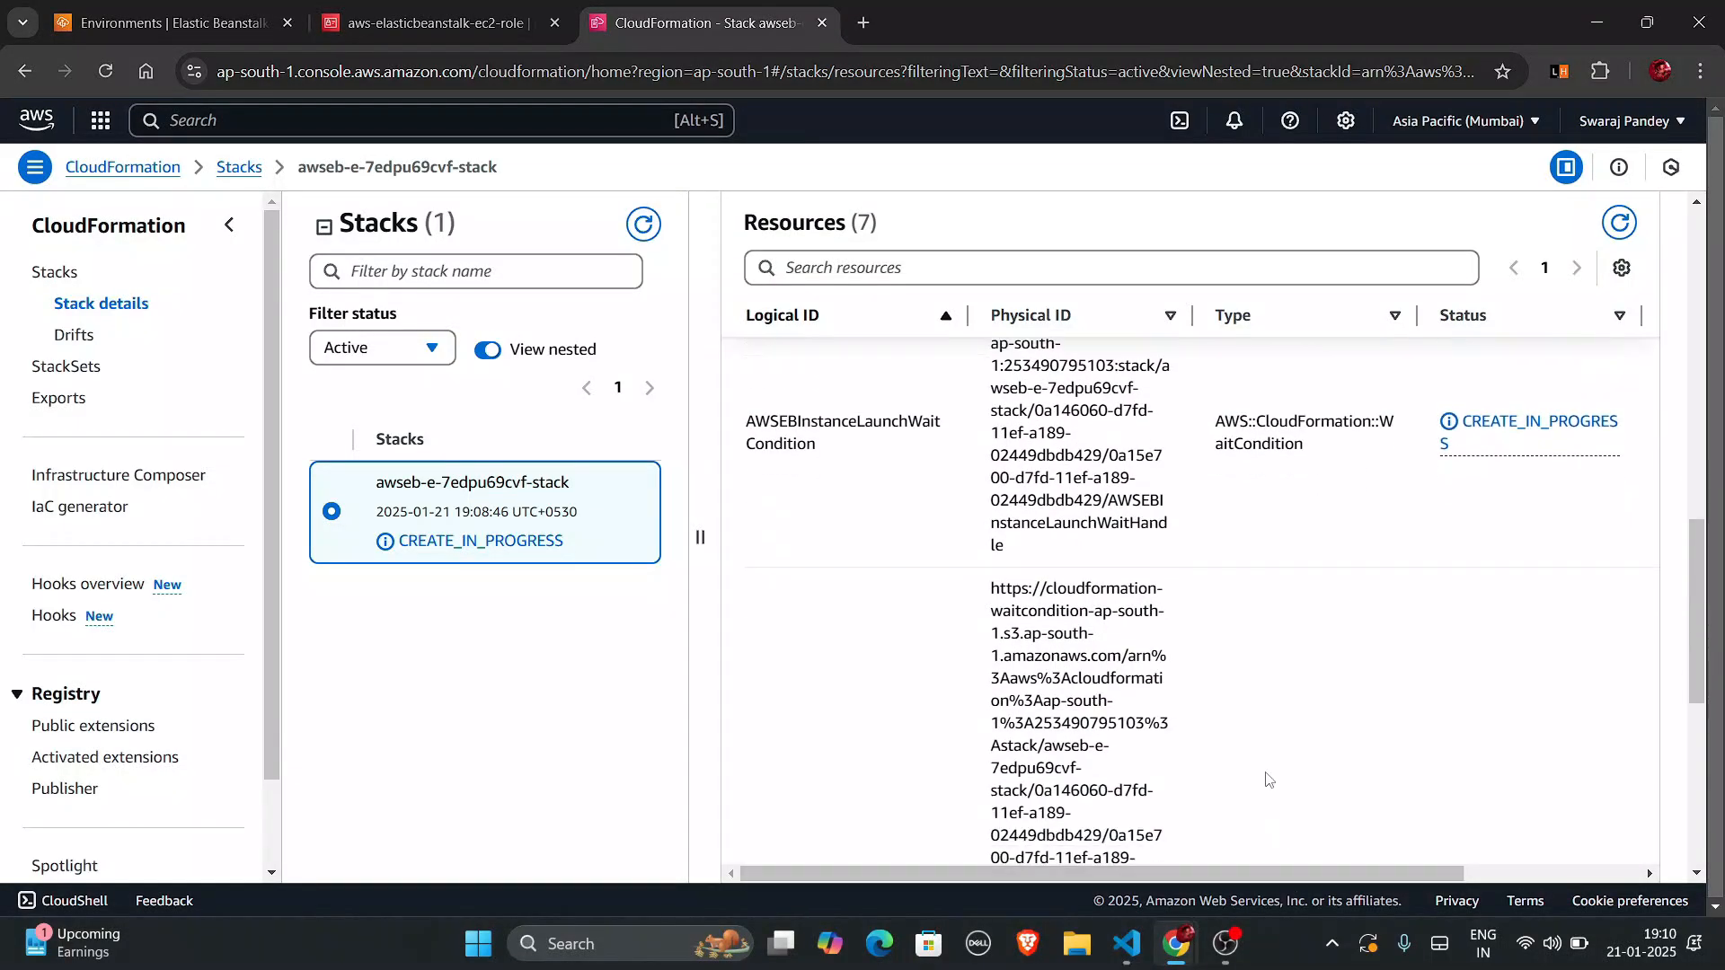
scroll(1267, 779, "down", 7)
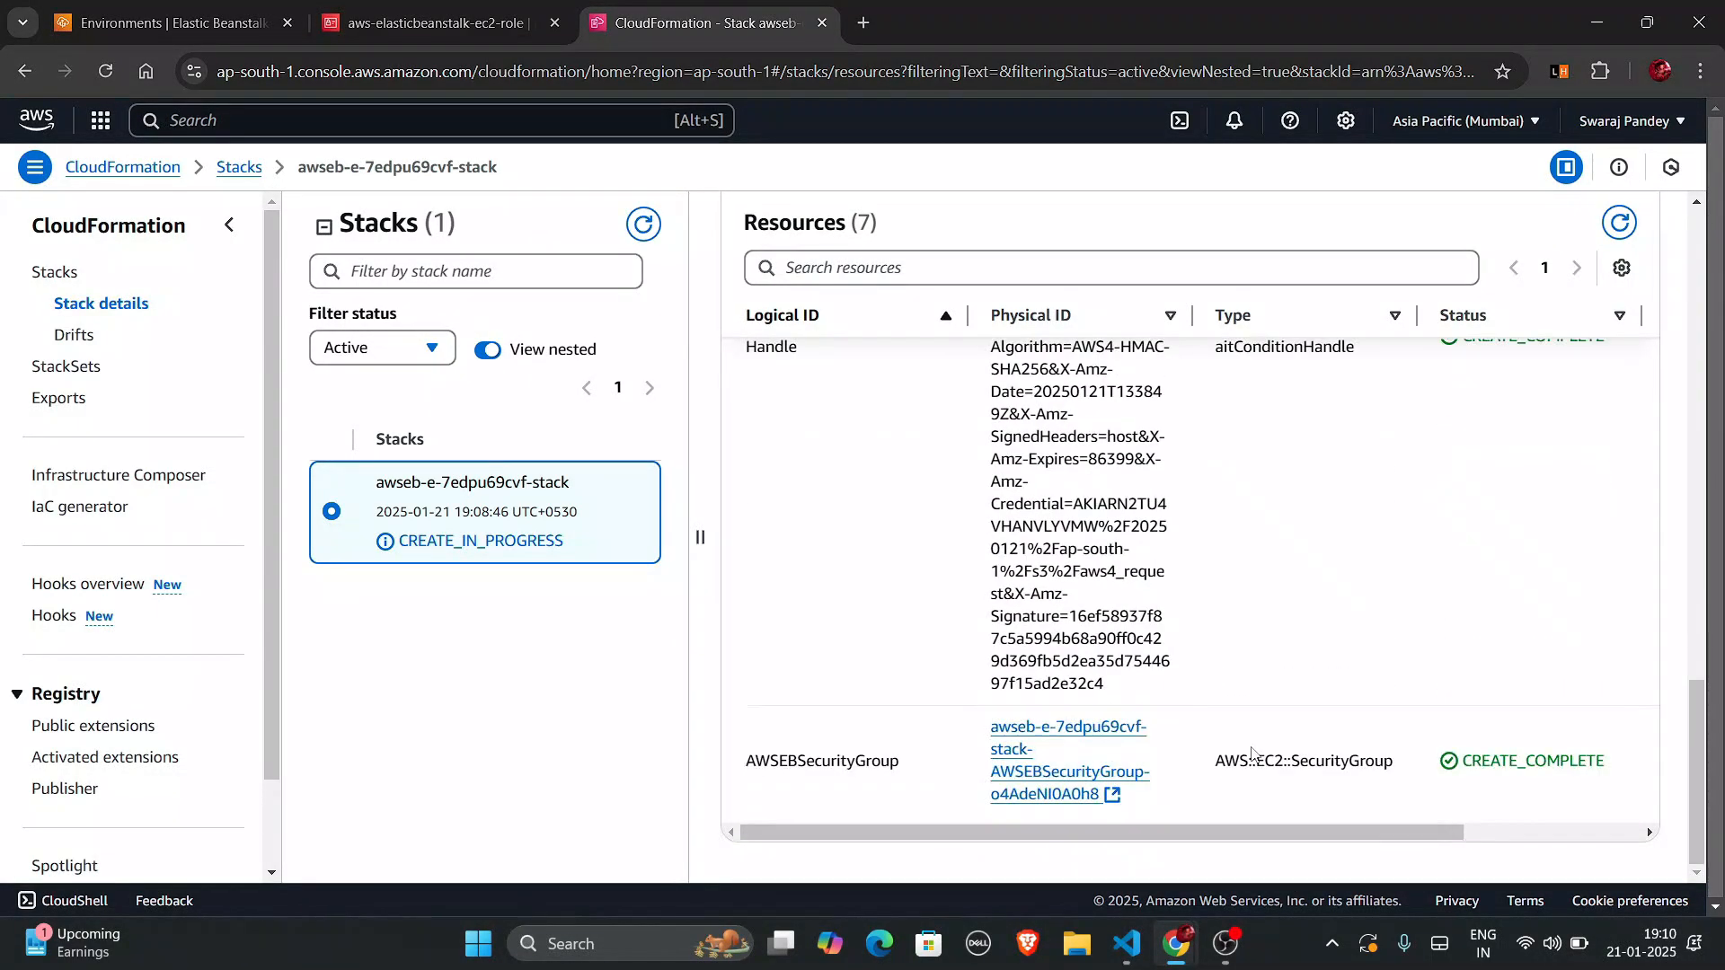
scroll(1251, 753, "up", 10)
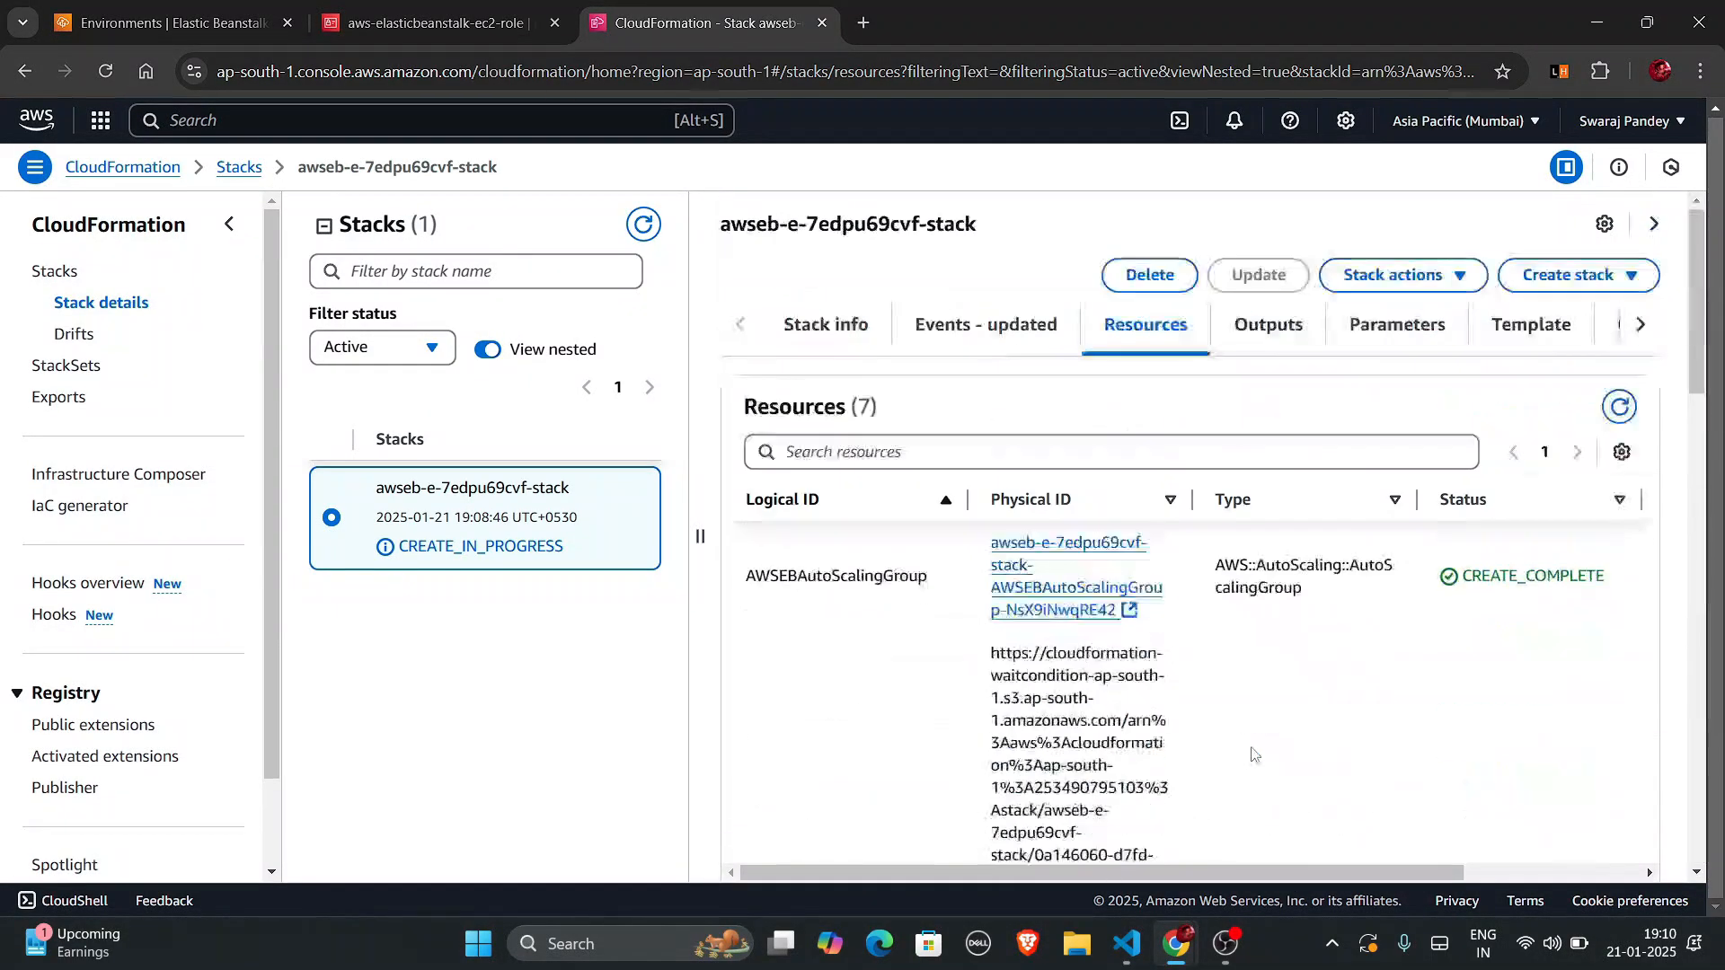
From the Elastic Beanstalk page, search the AWS services for Ec2 and open EC2 in a new browser tab.
left_click(494, 4)
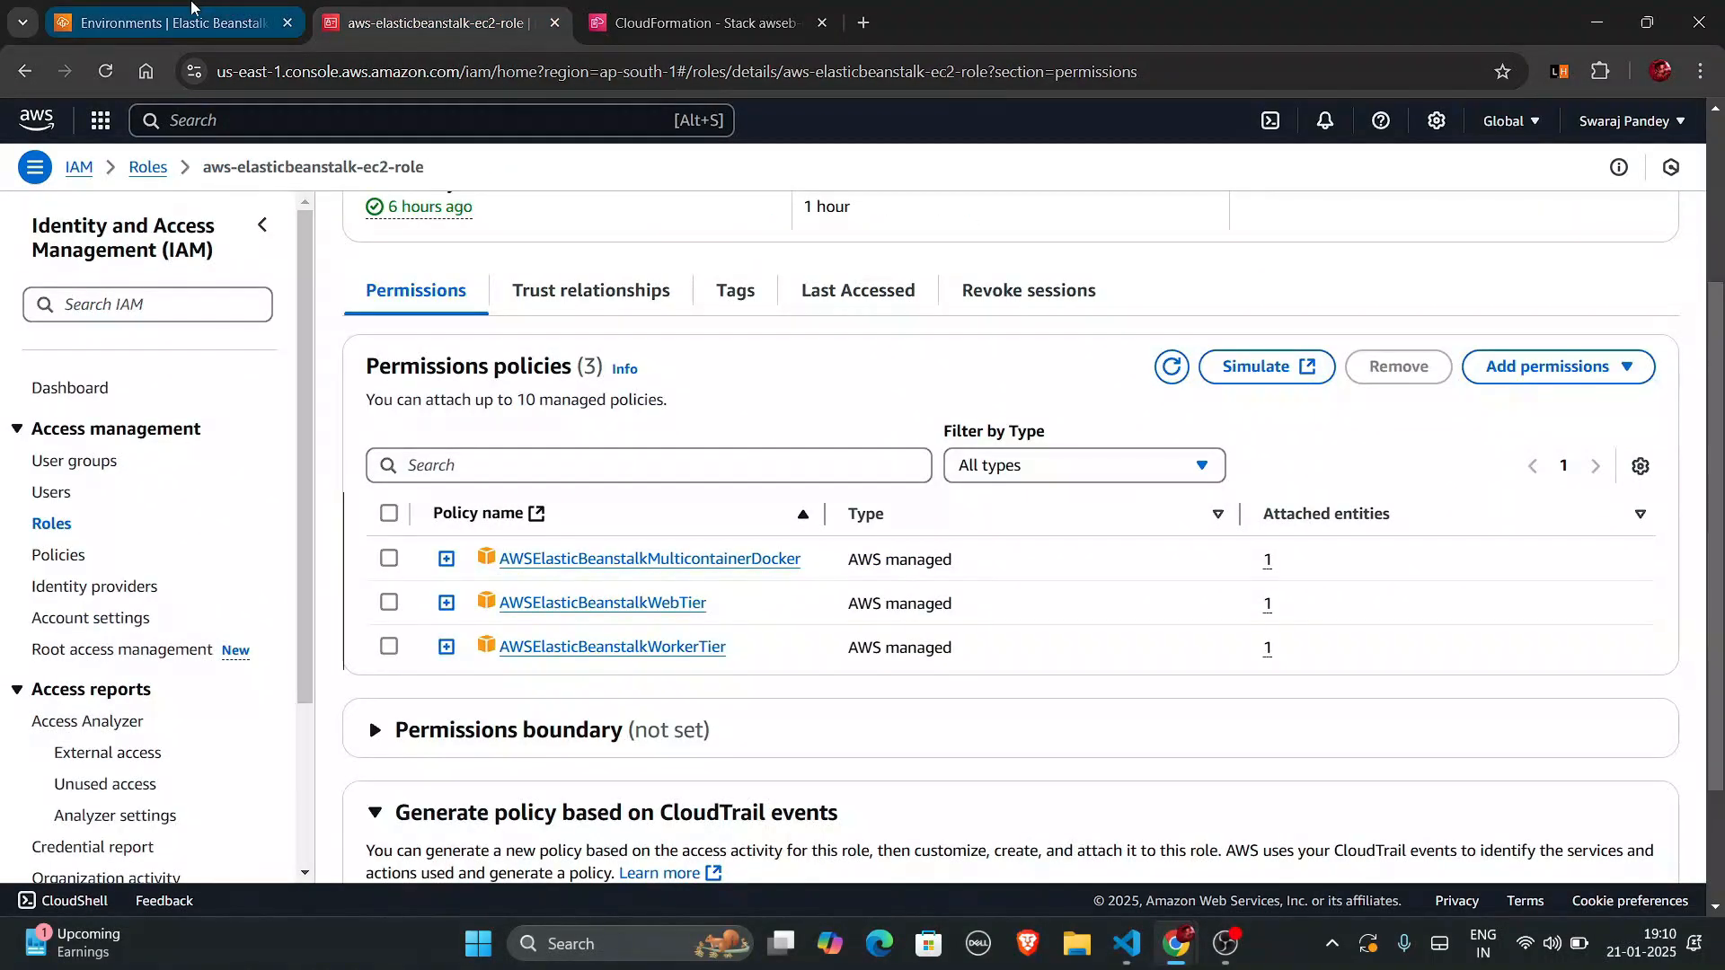
left_click(192, 7)
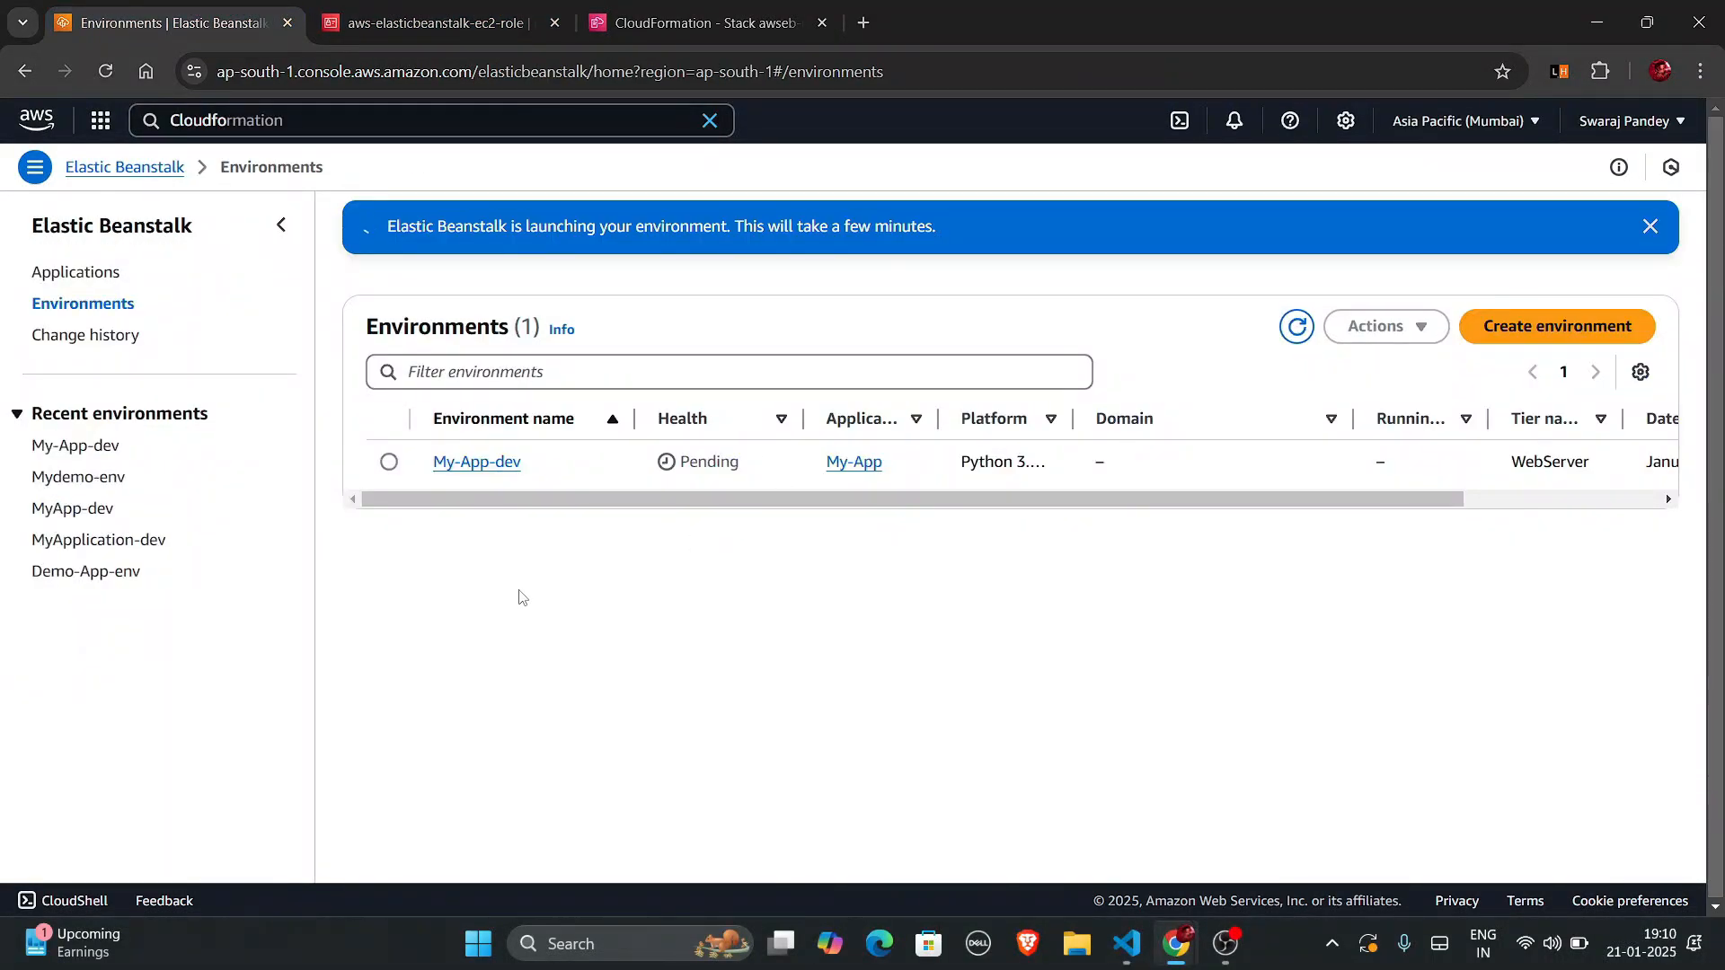
left_click(710, 121)
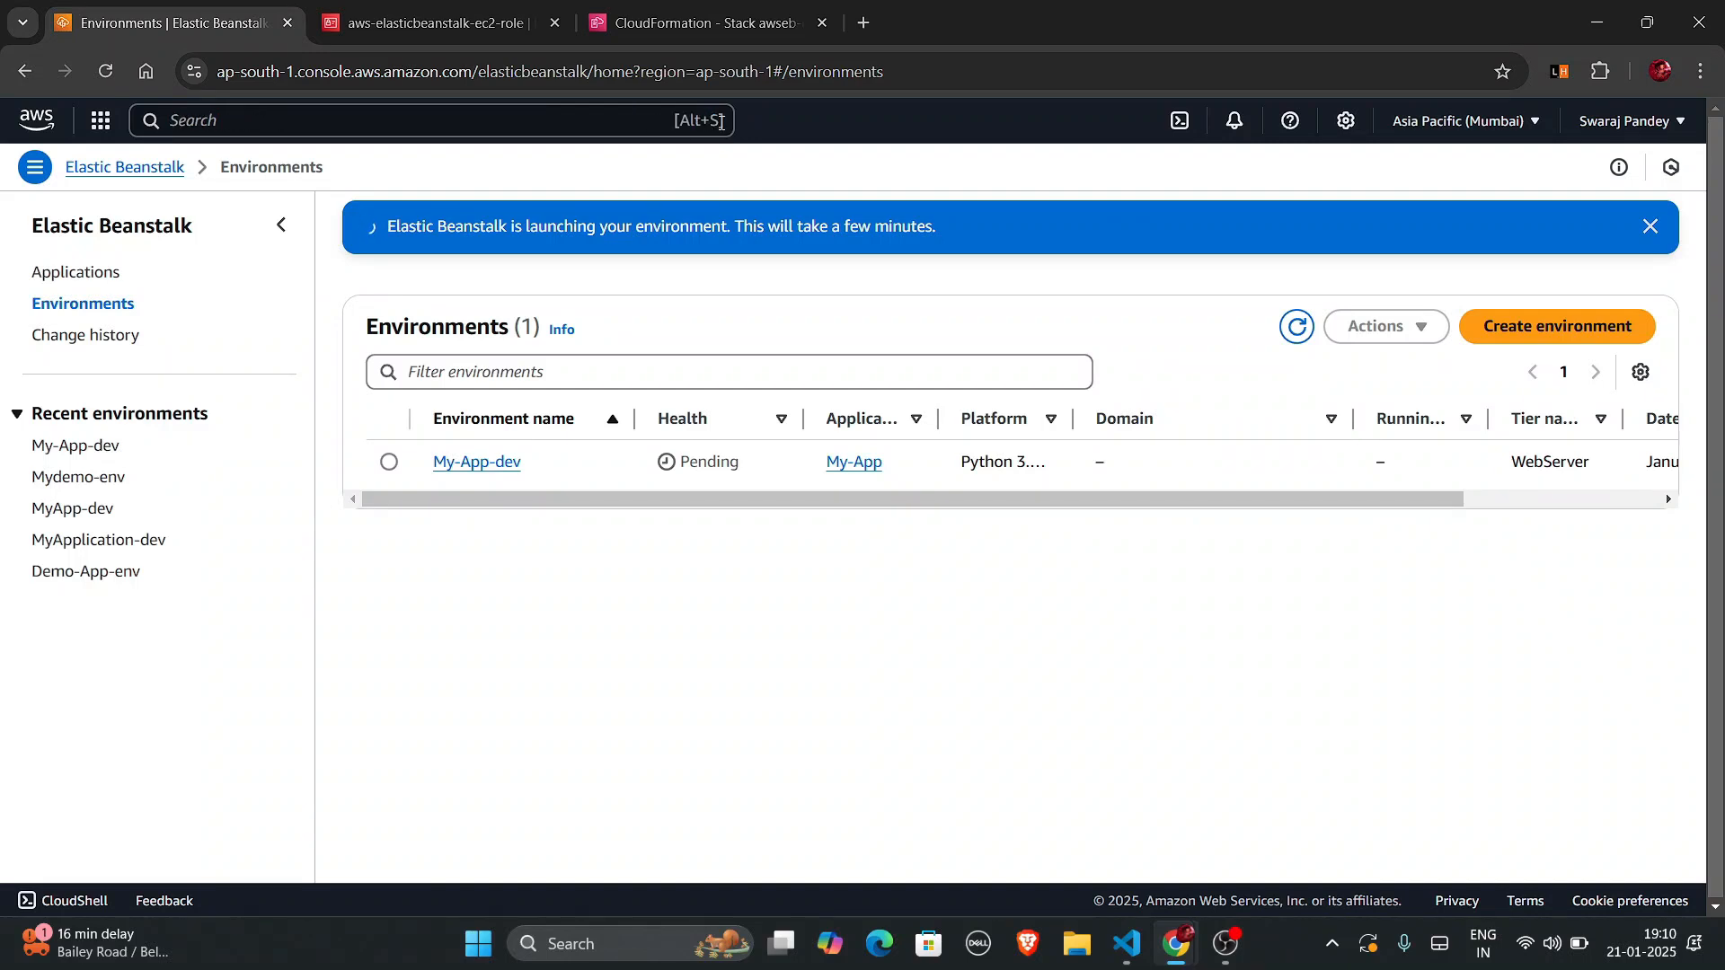
left_click(618, 124)
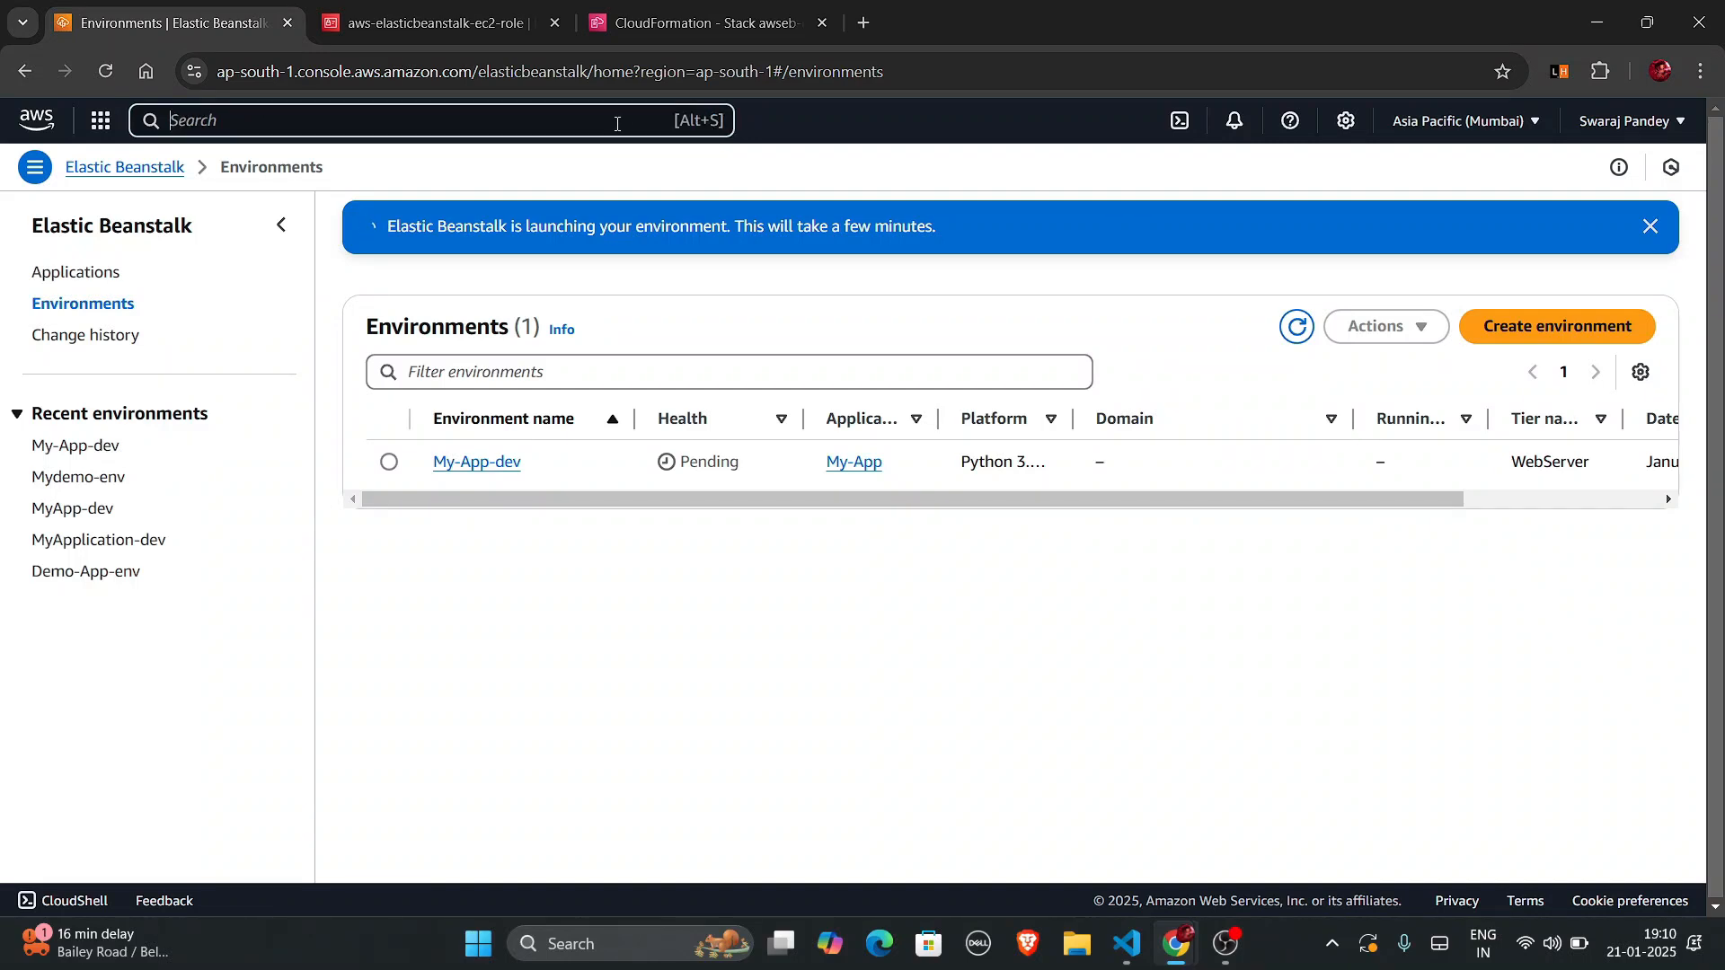
type("Ec2")
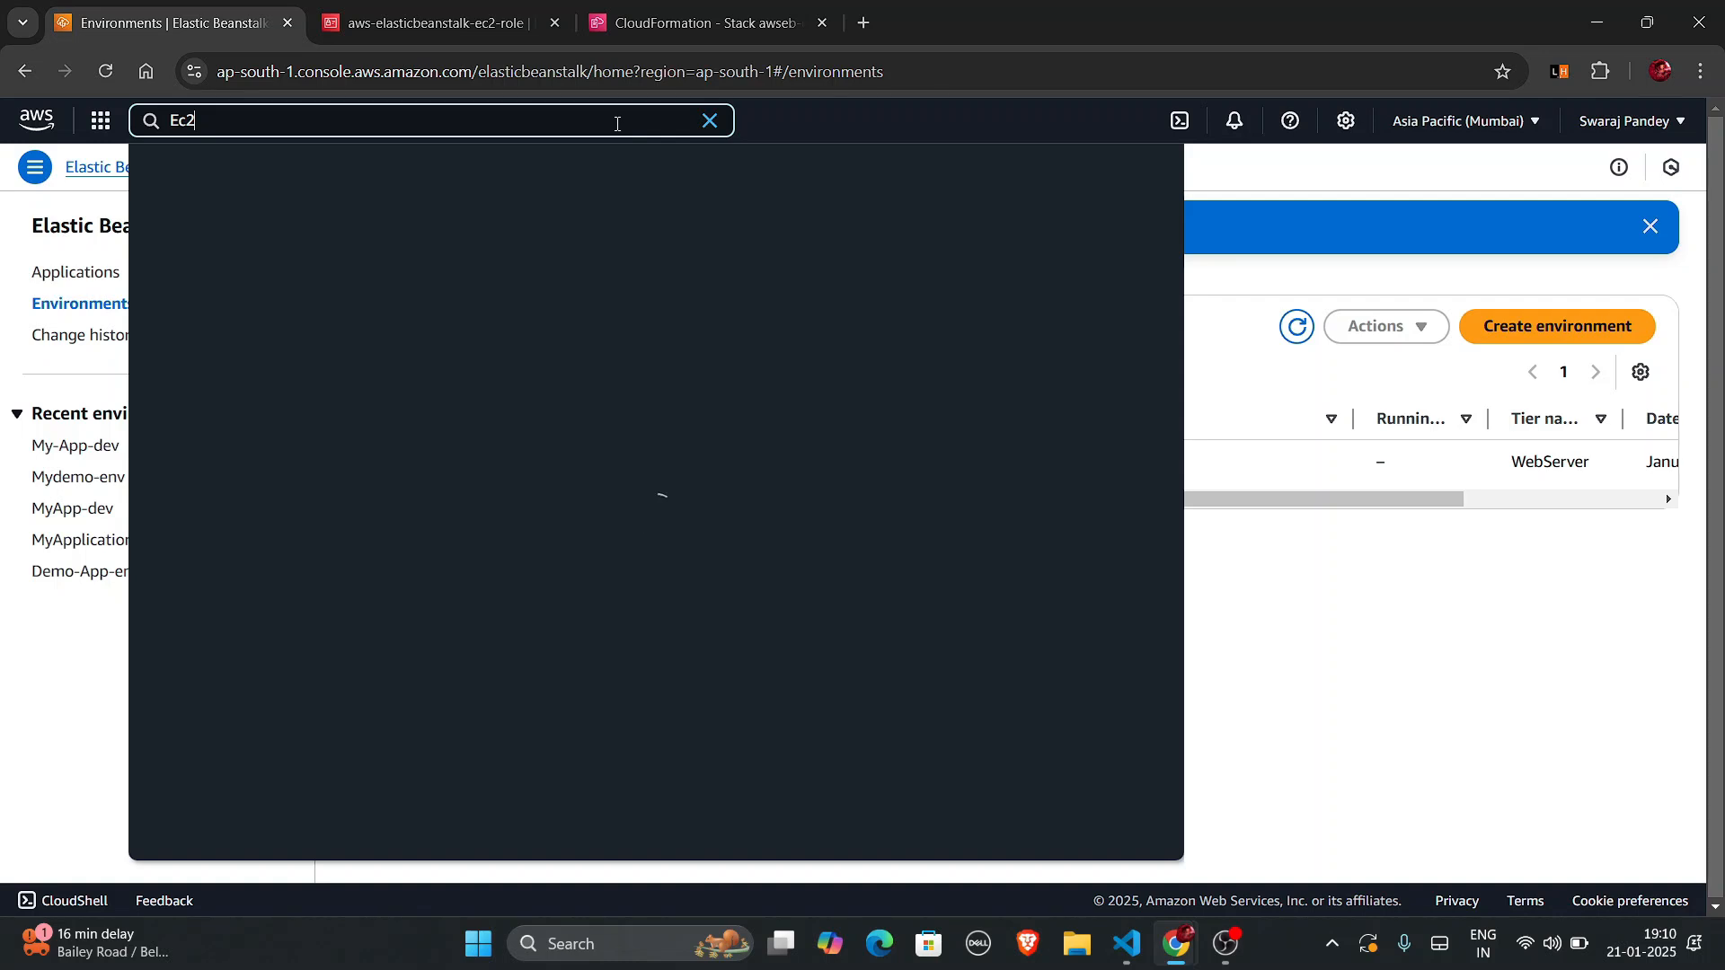
right_click(490, 241)
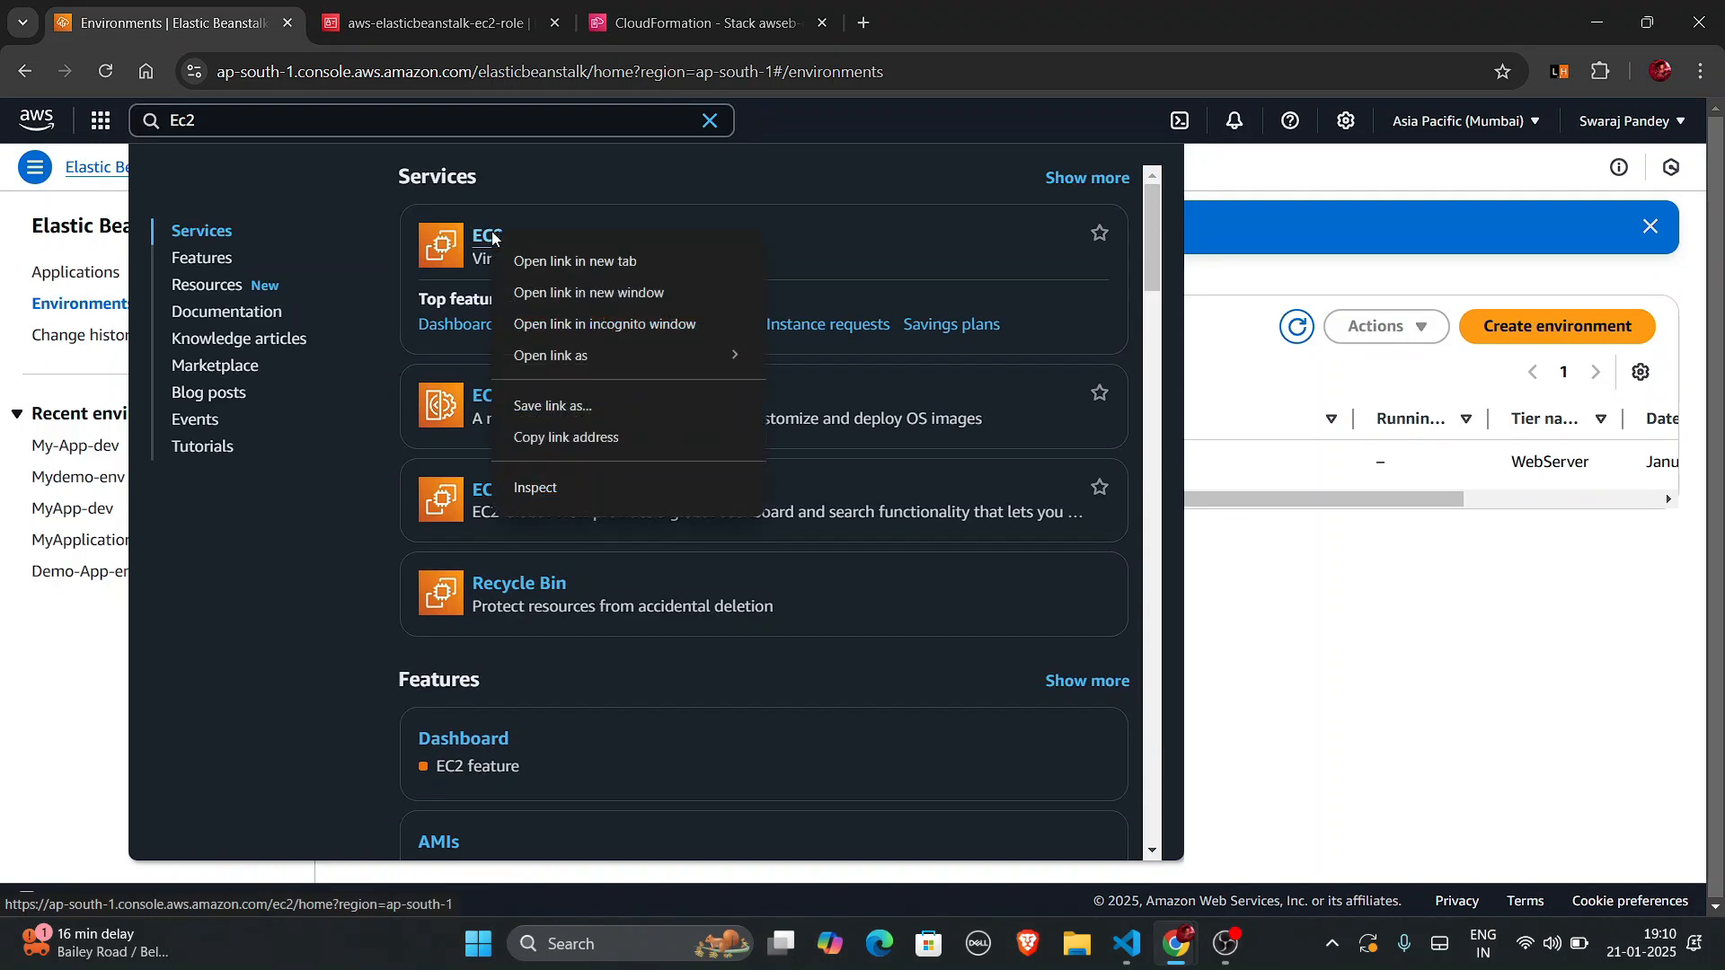
left_click(575, 262)
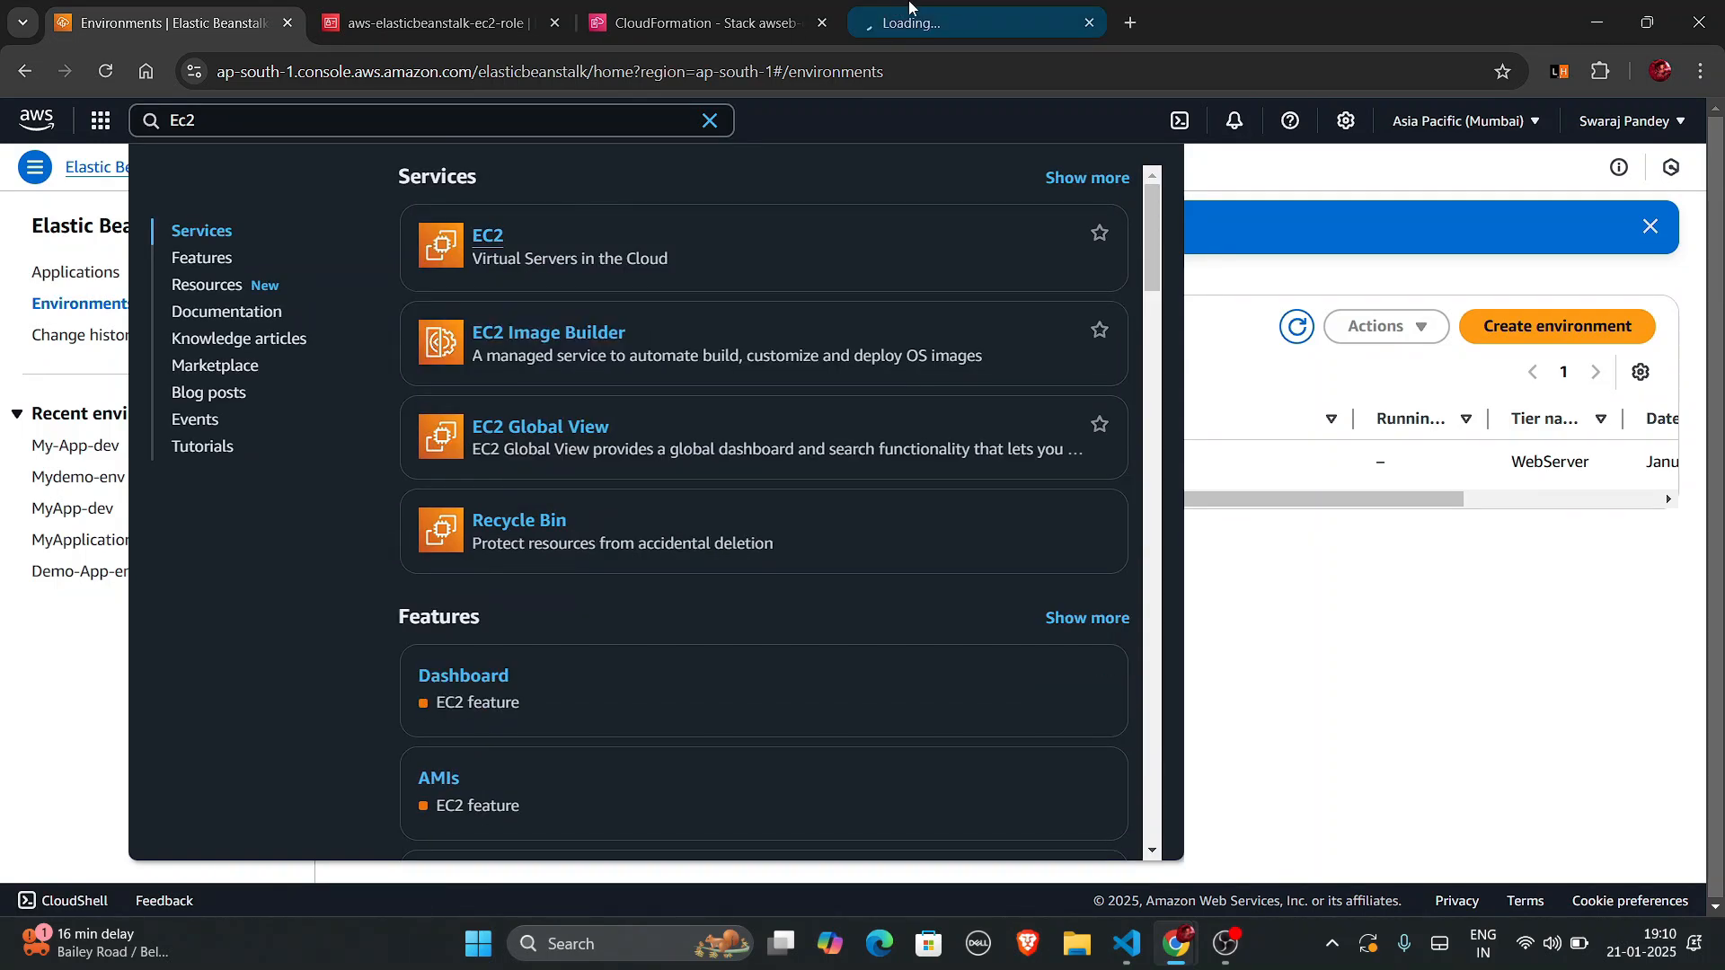
left_click(1375, 692)
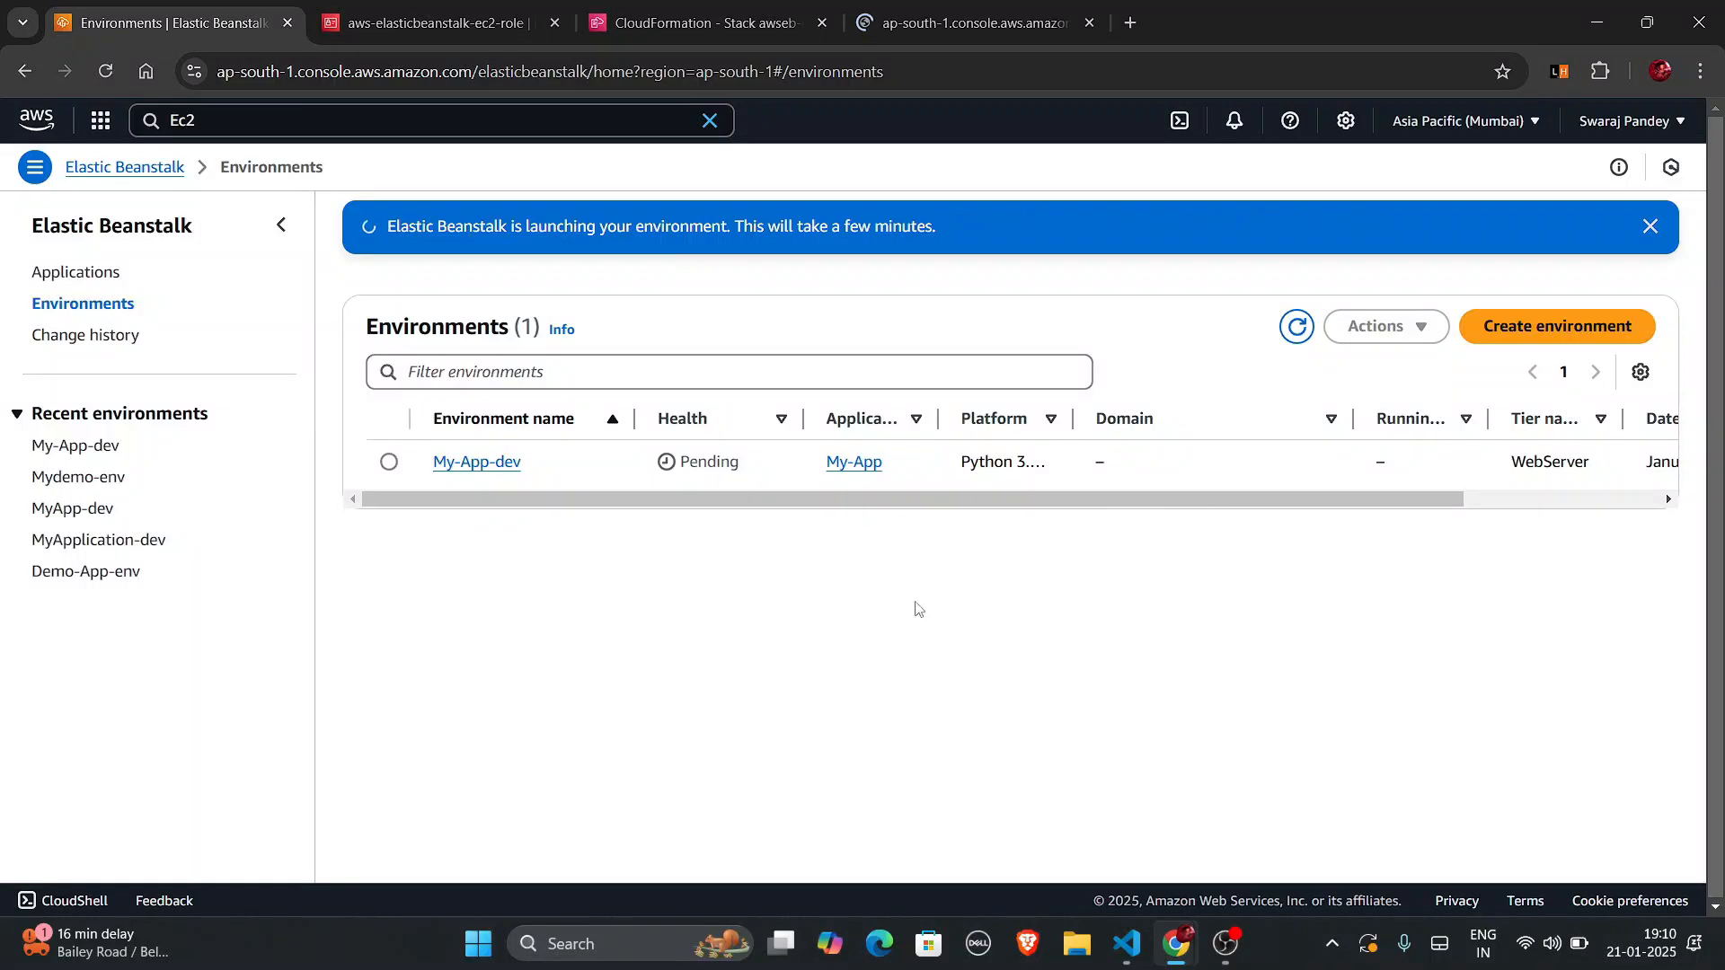
left_click(919, 4)
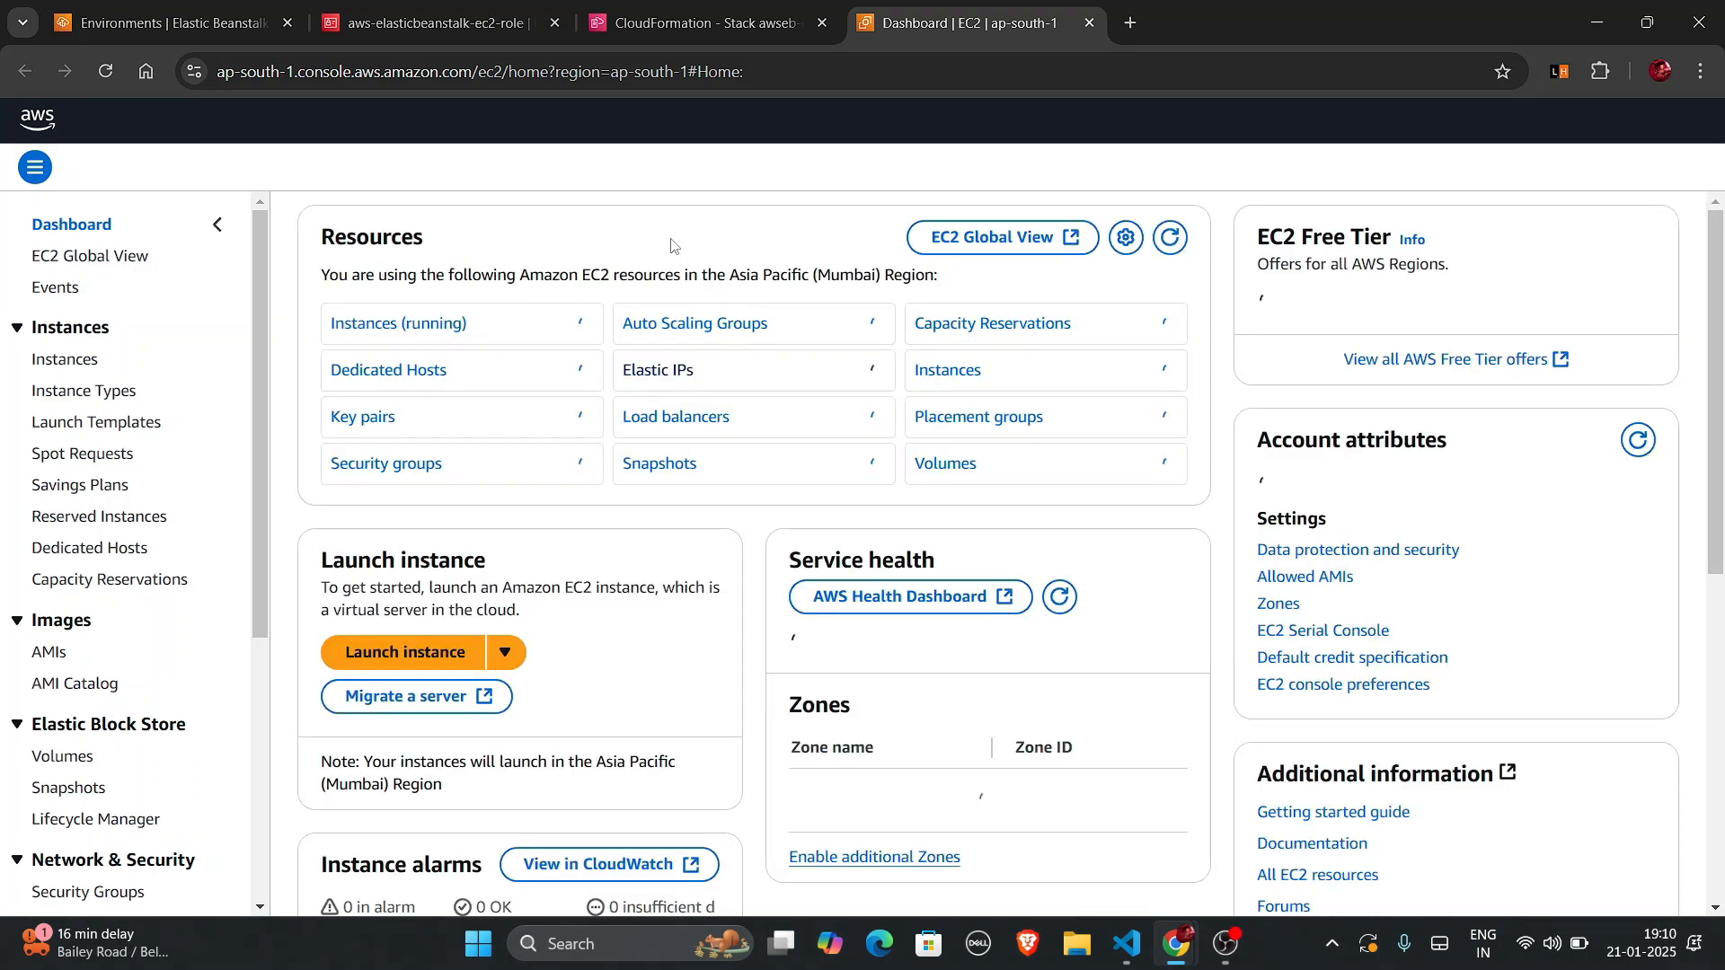
Open the list of running EC2 instances and inspect the My-App-dev instance's type and details.
left_click(402, 325)
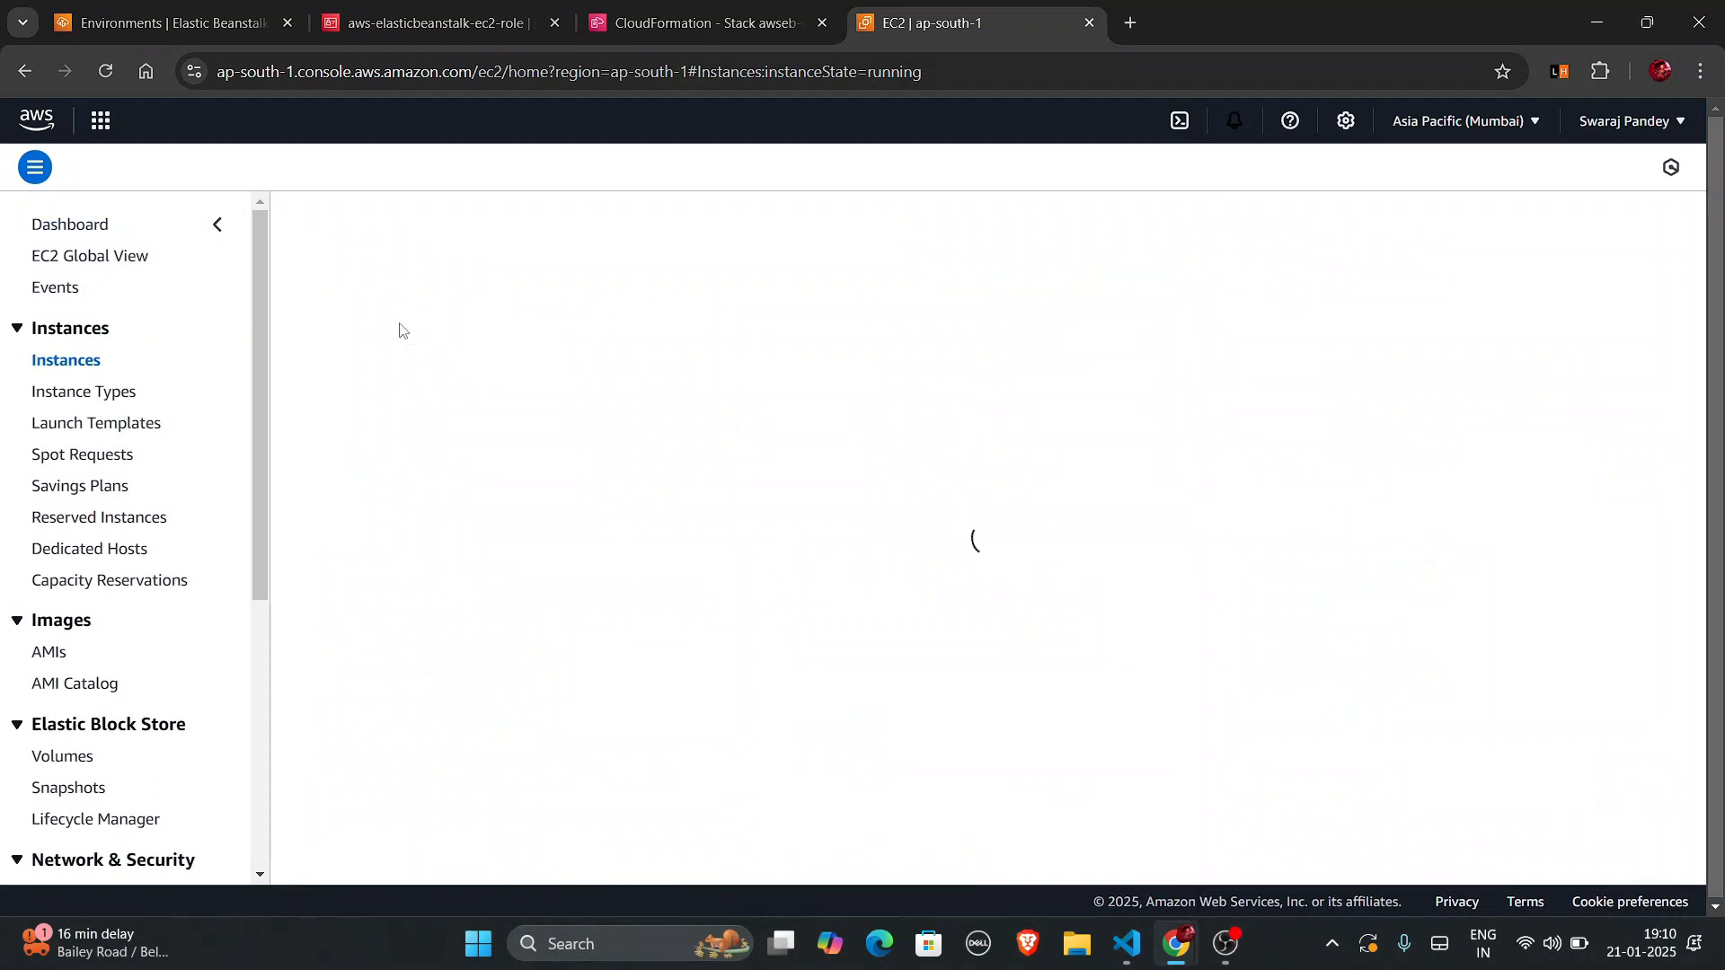
key("ctrl+1")
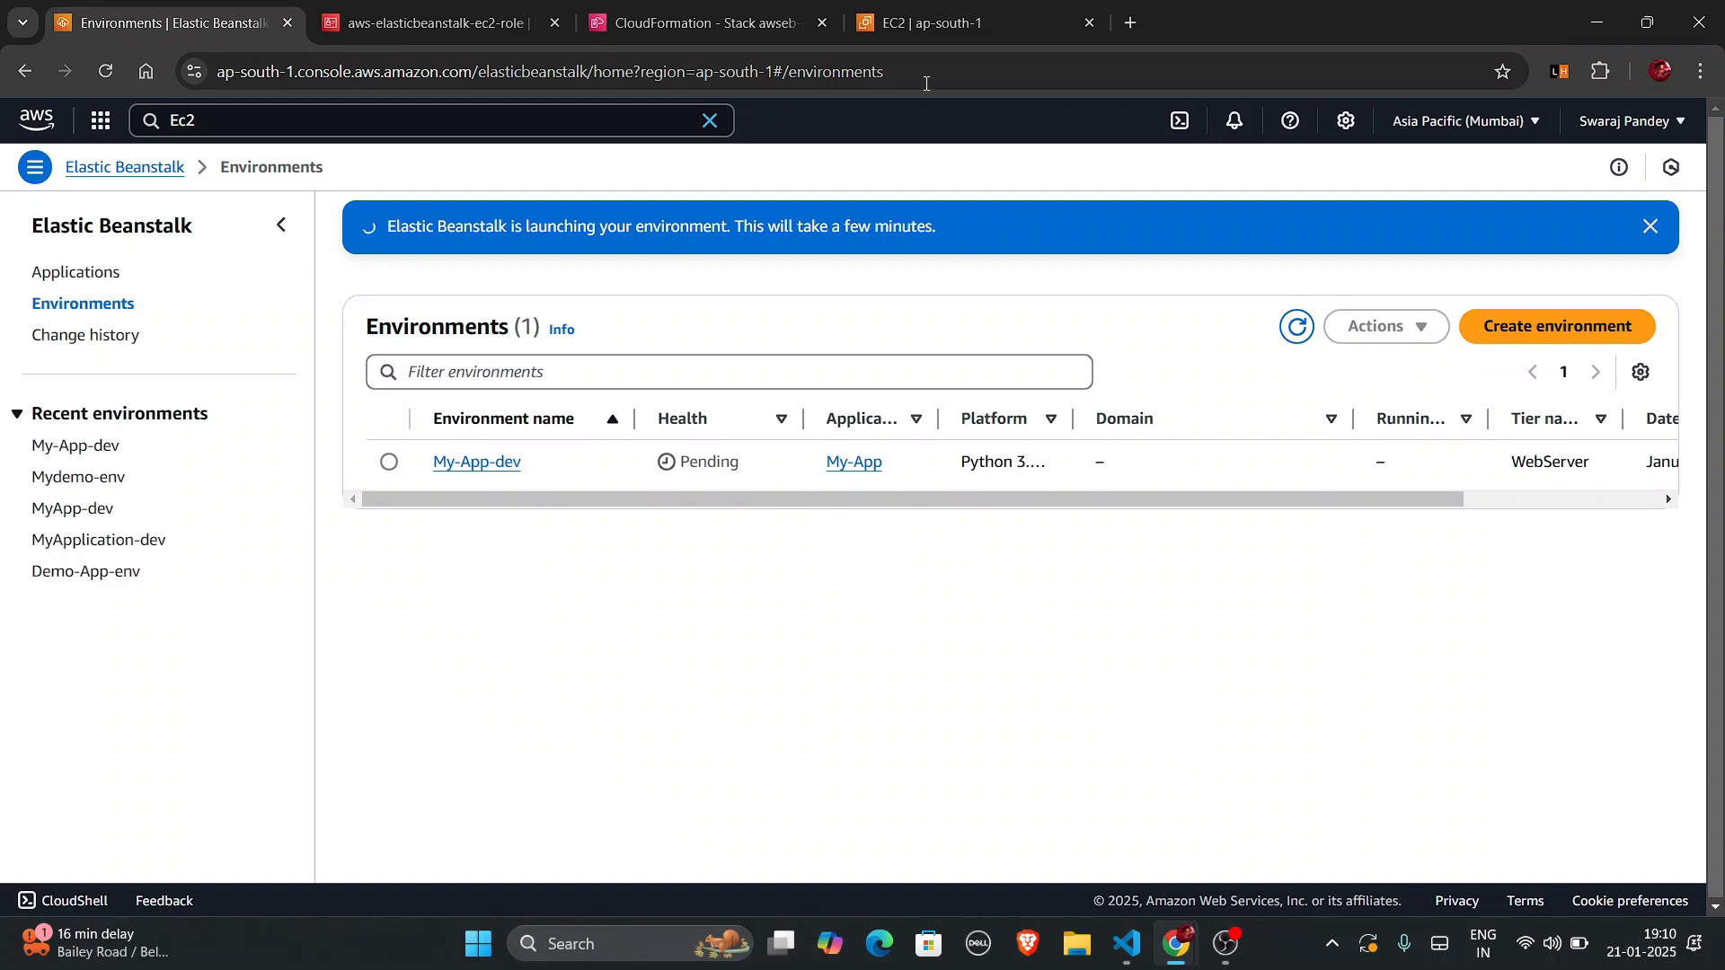
key("ctrl+4")
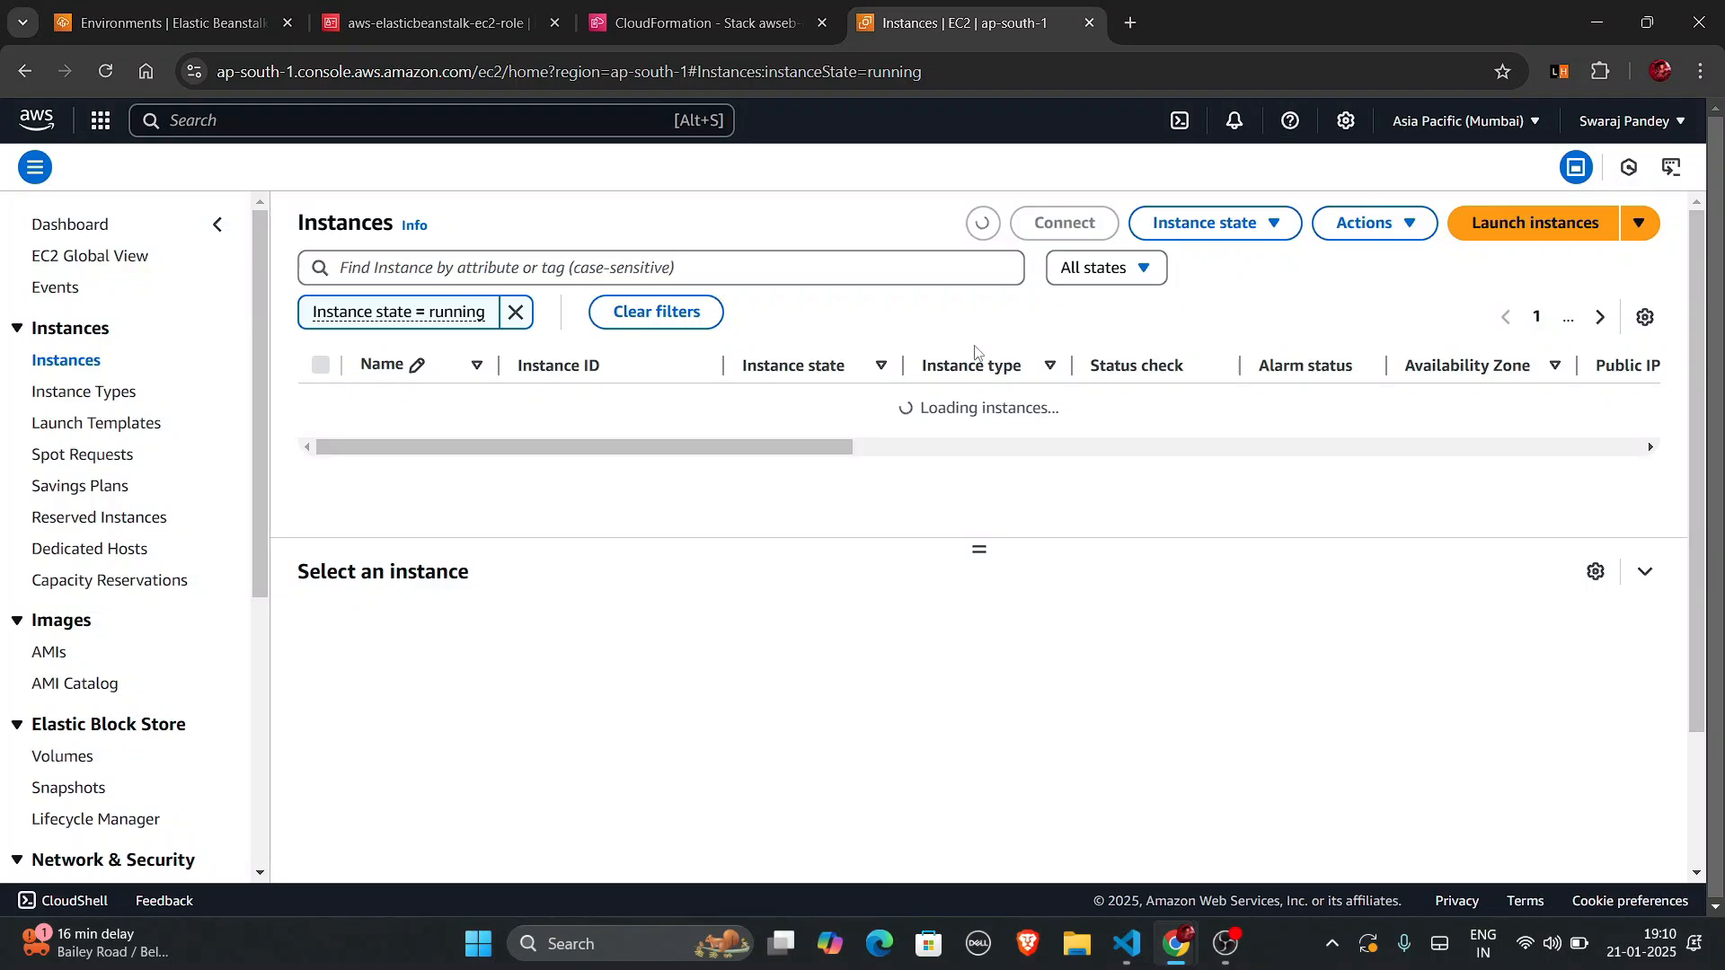
left_click_drag(984, 403, 710, 538)
left_click(710, 538)
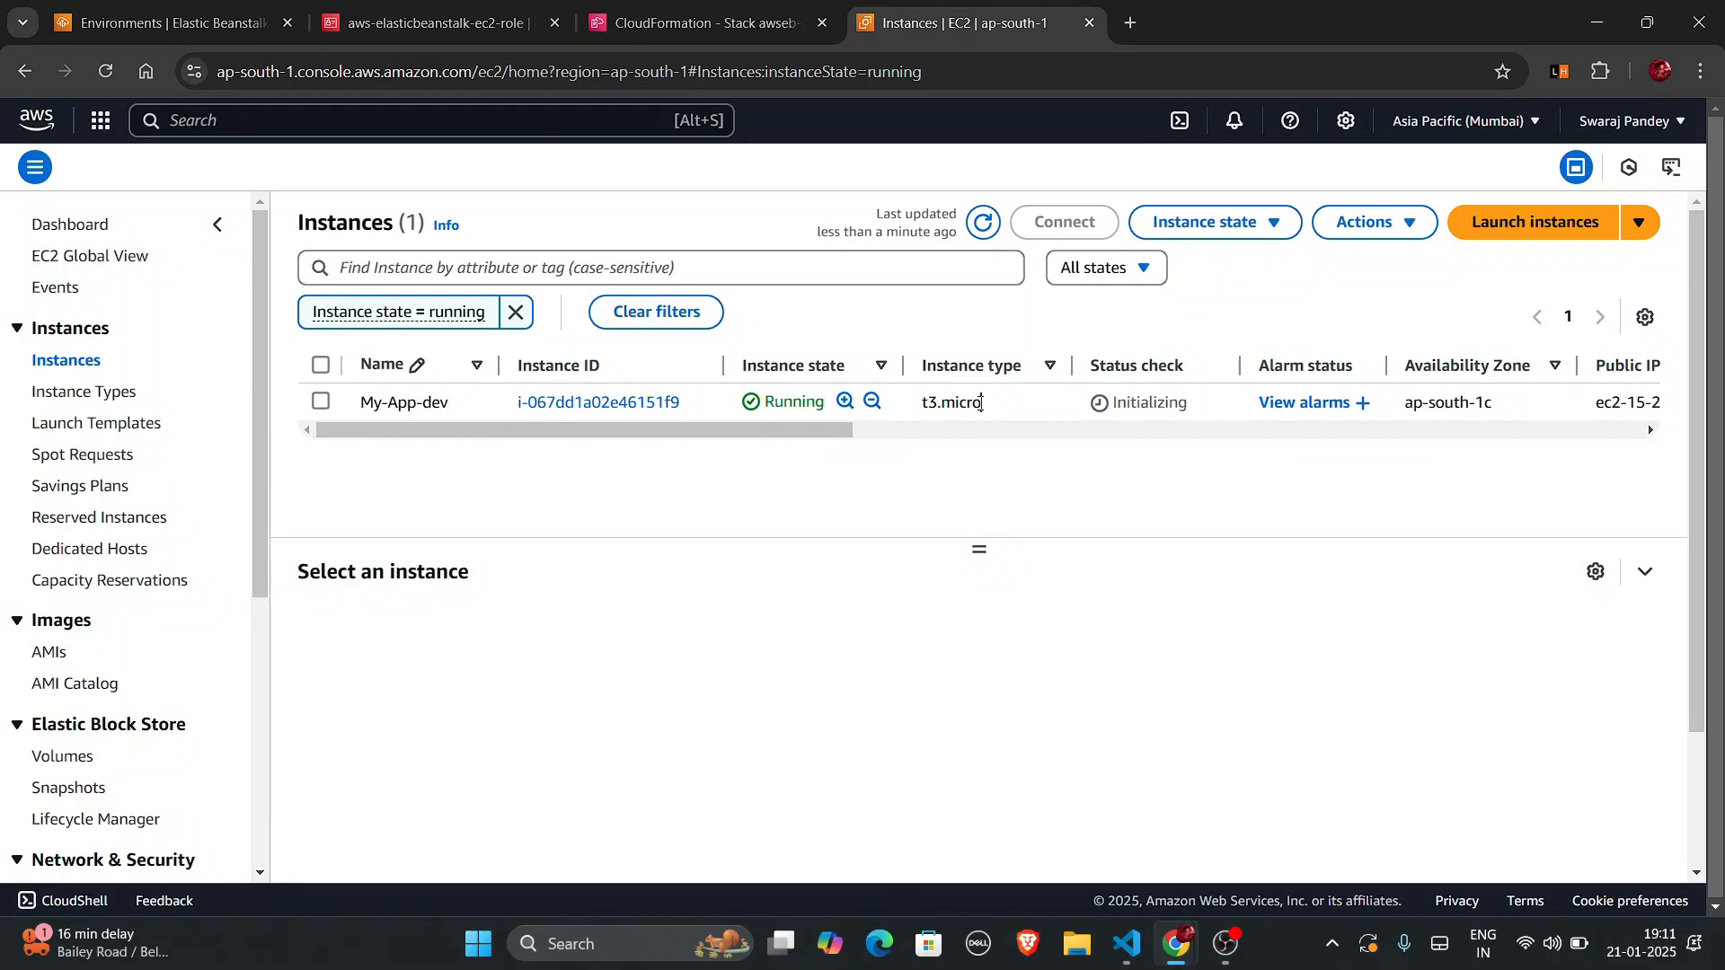
left_click_drag(981, 402, 905, 414)
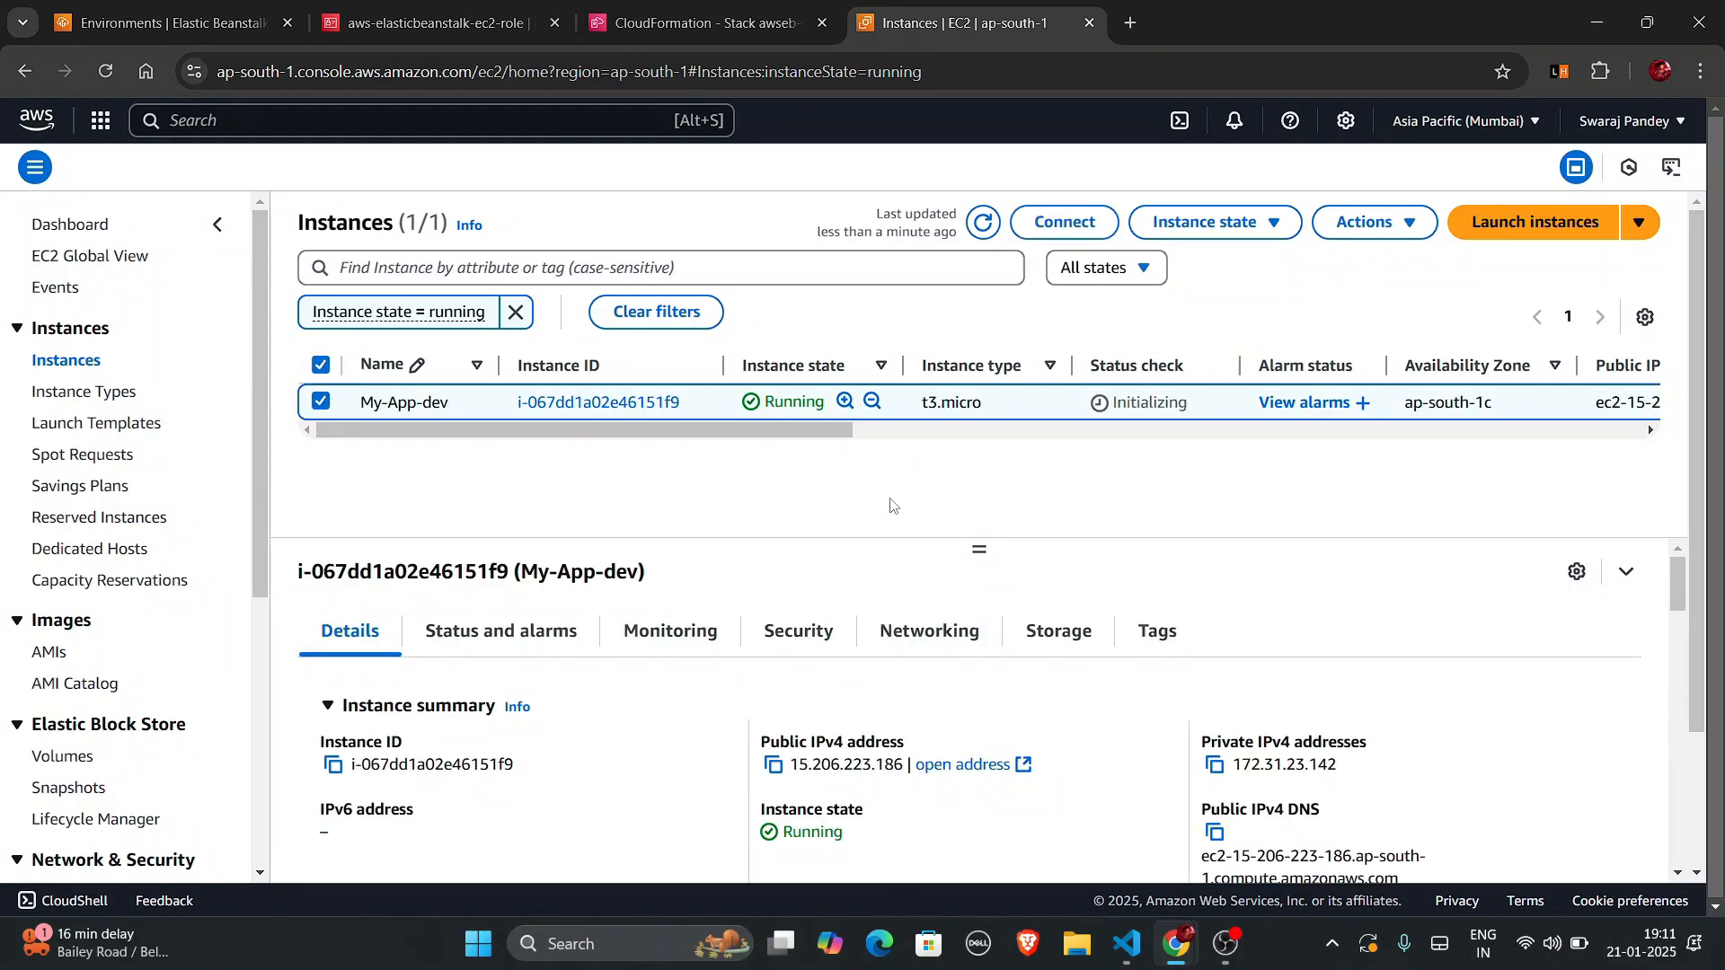
Return to Elastic Beanstalk, check the My-App-dev environment overview, and open its My-App application.
left_click(432, 10)
left_click(720, 23)
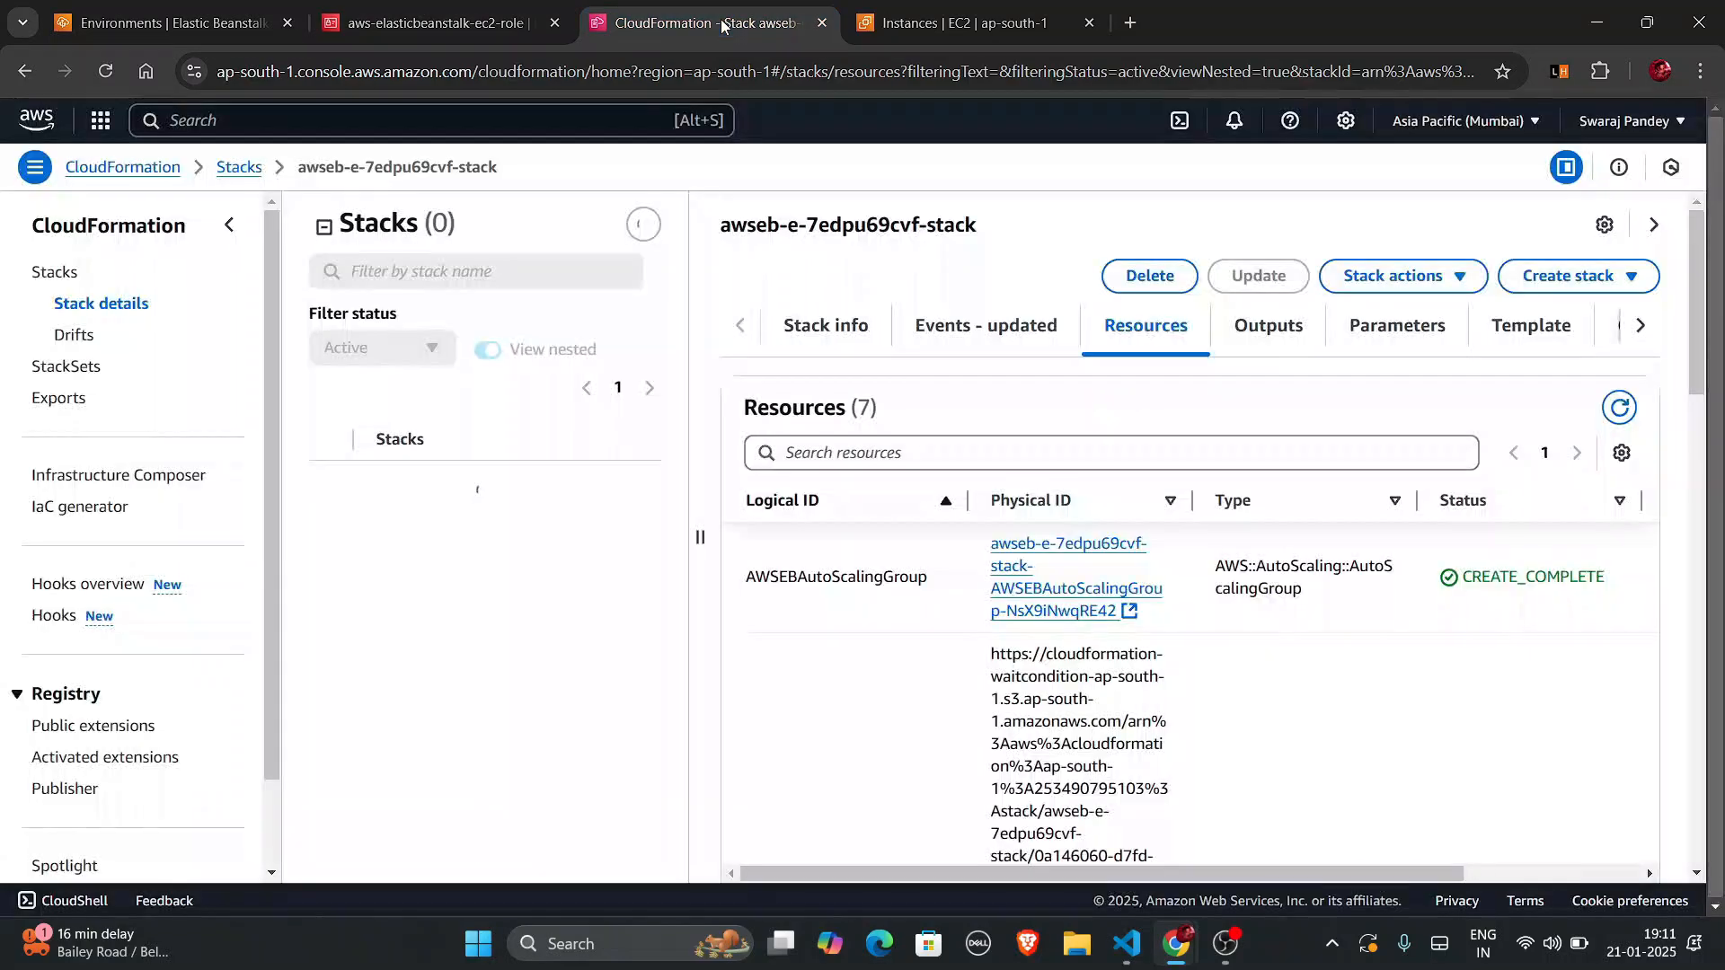
left_click(162, 22)
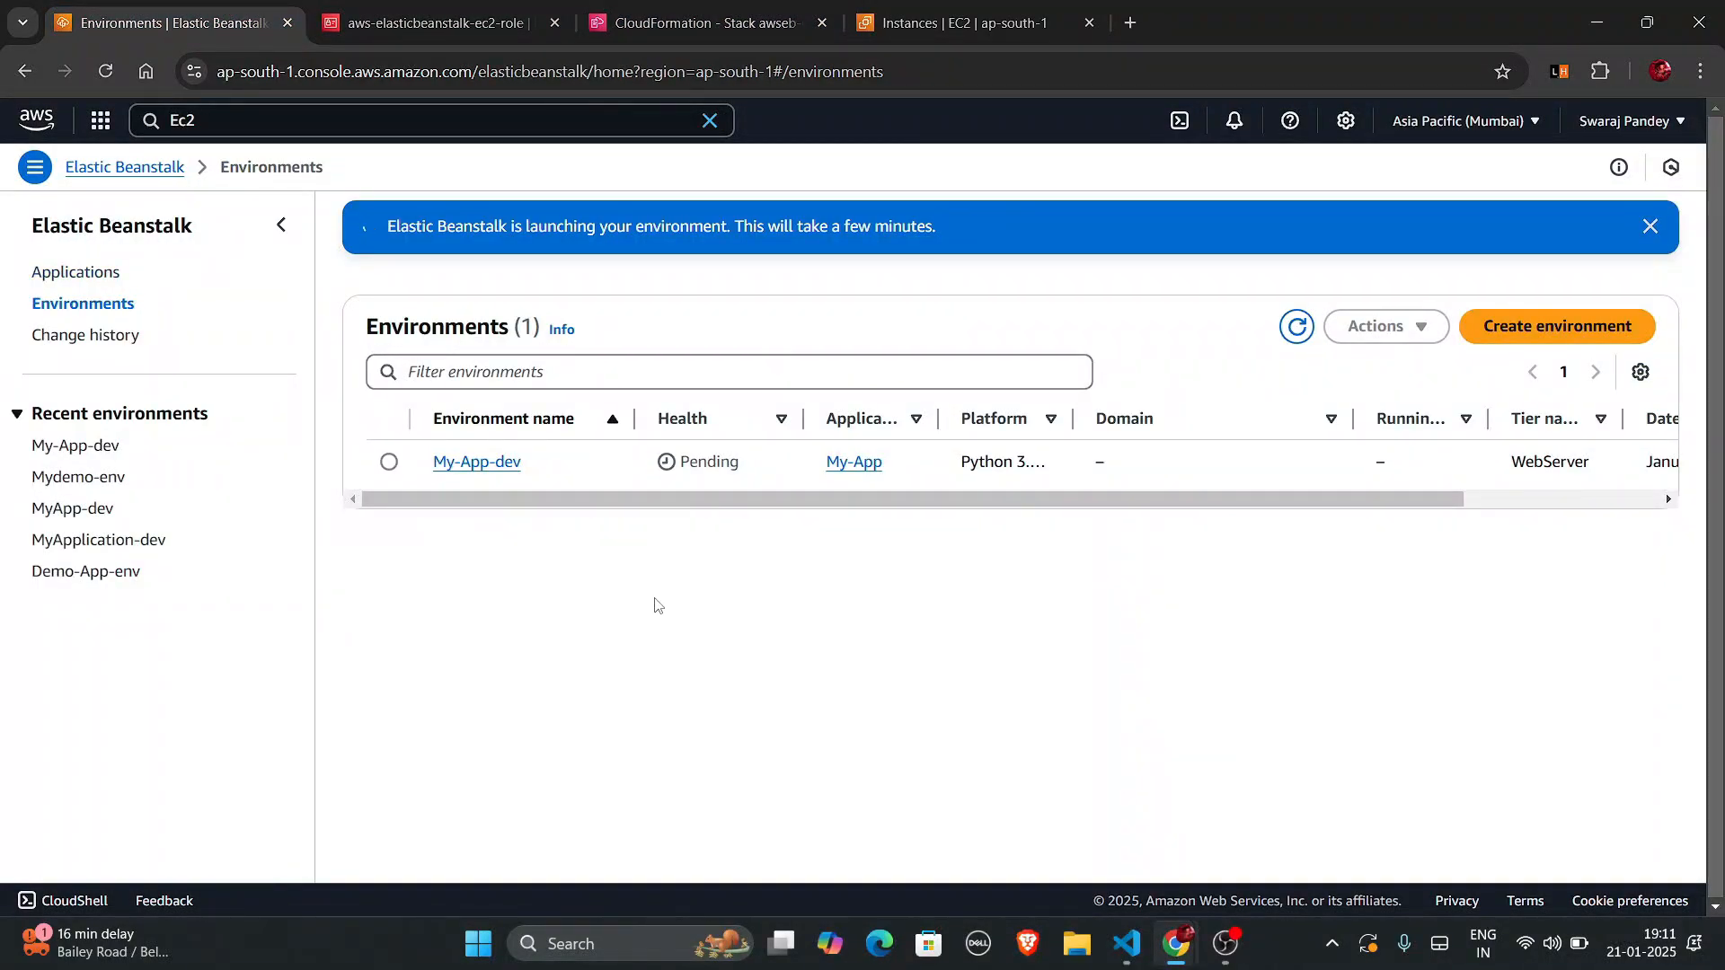
left_click_drag(590, 606, 414, 478)
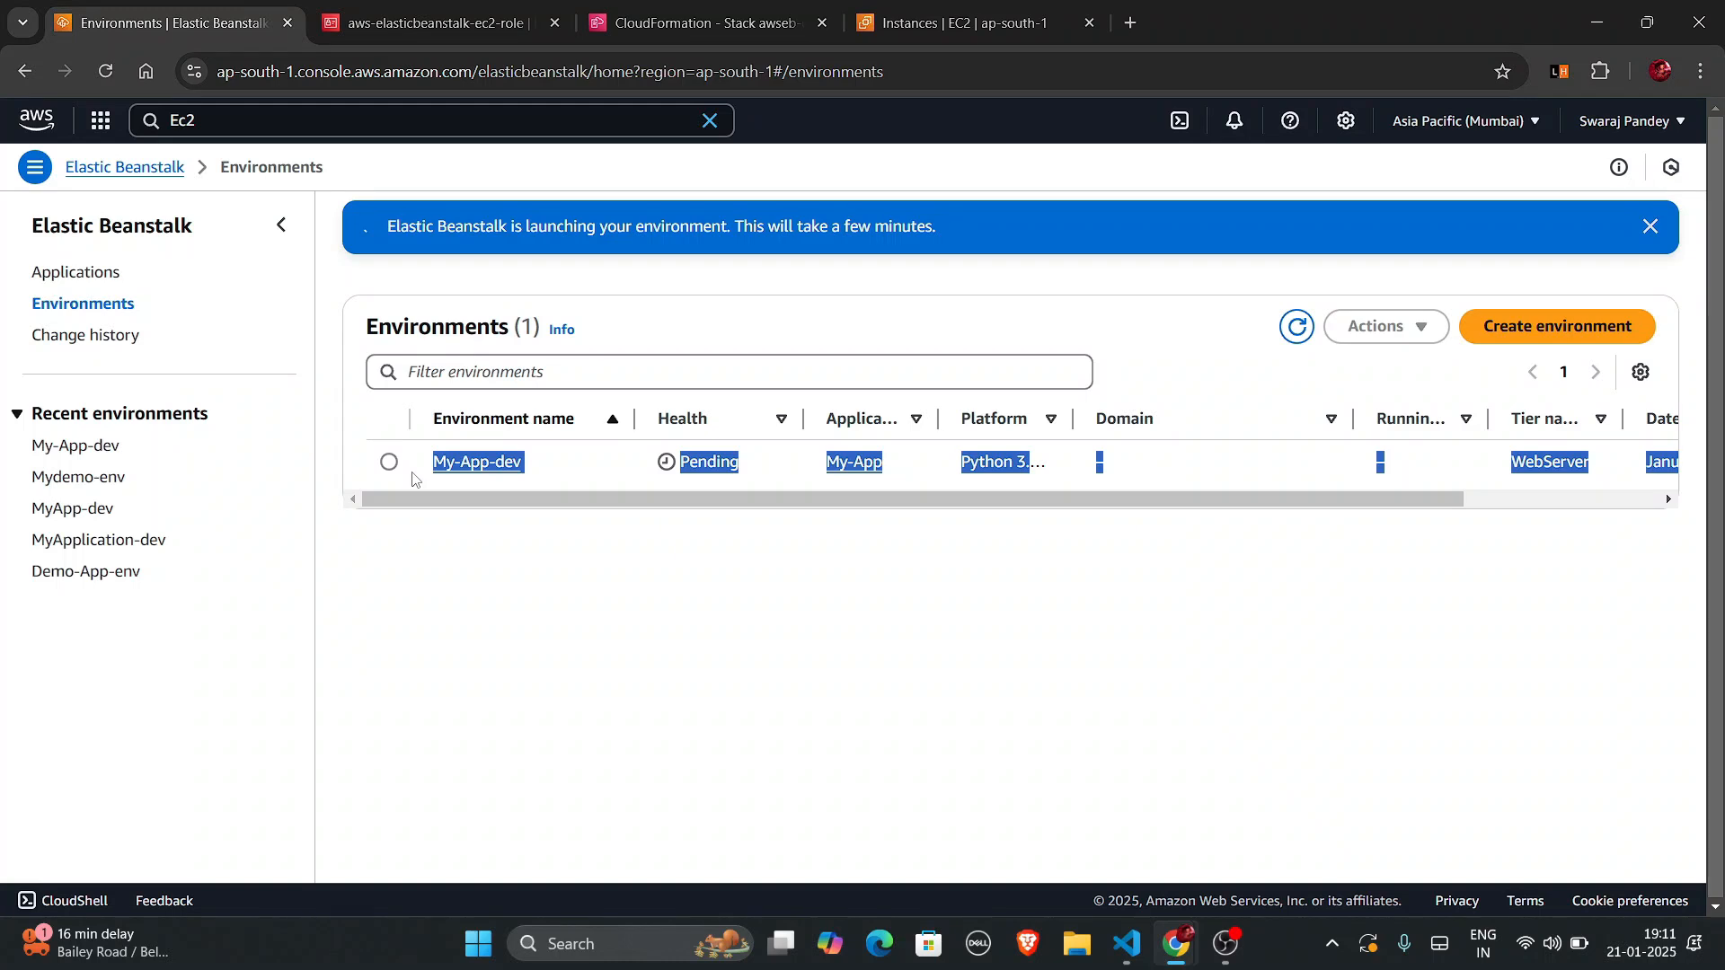
left_click(469, 465)
left_click(469, 465)
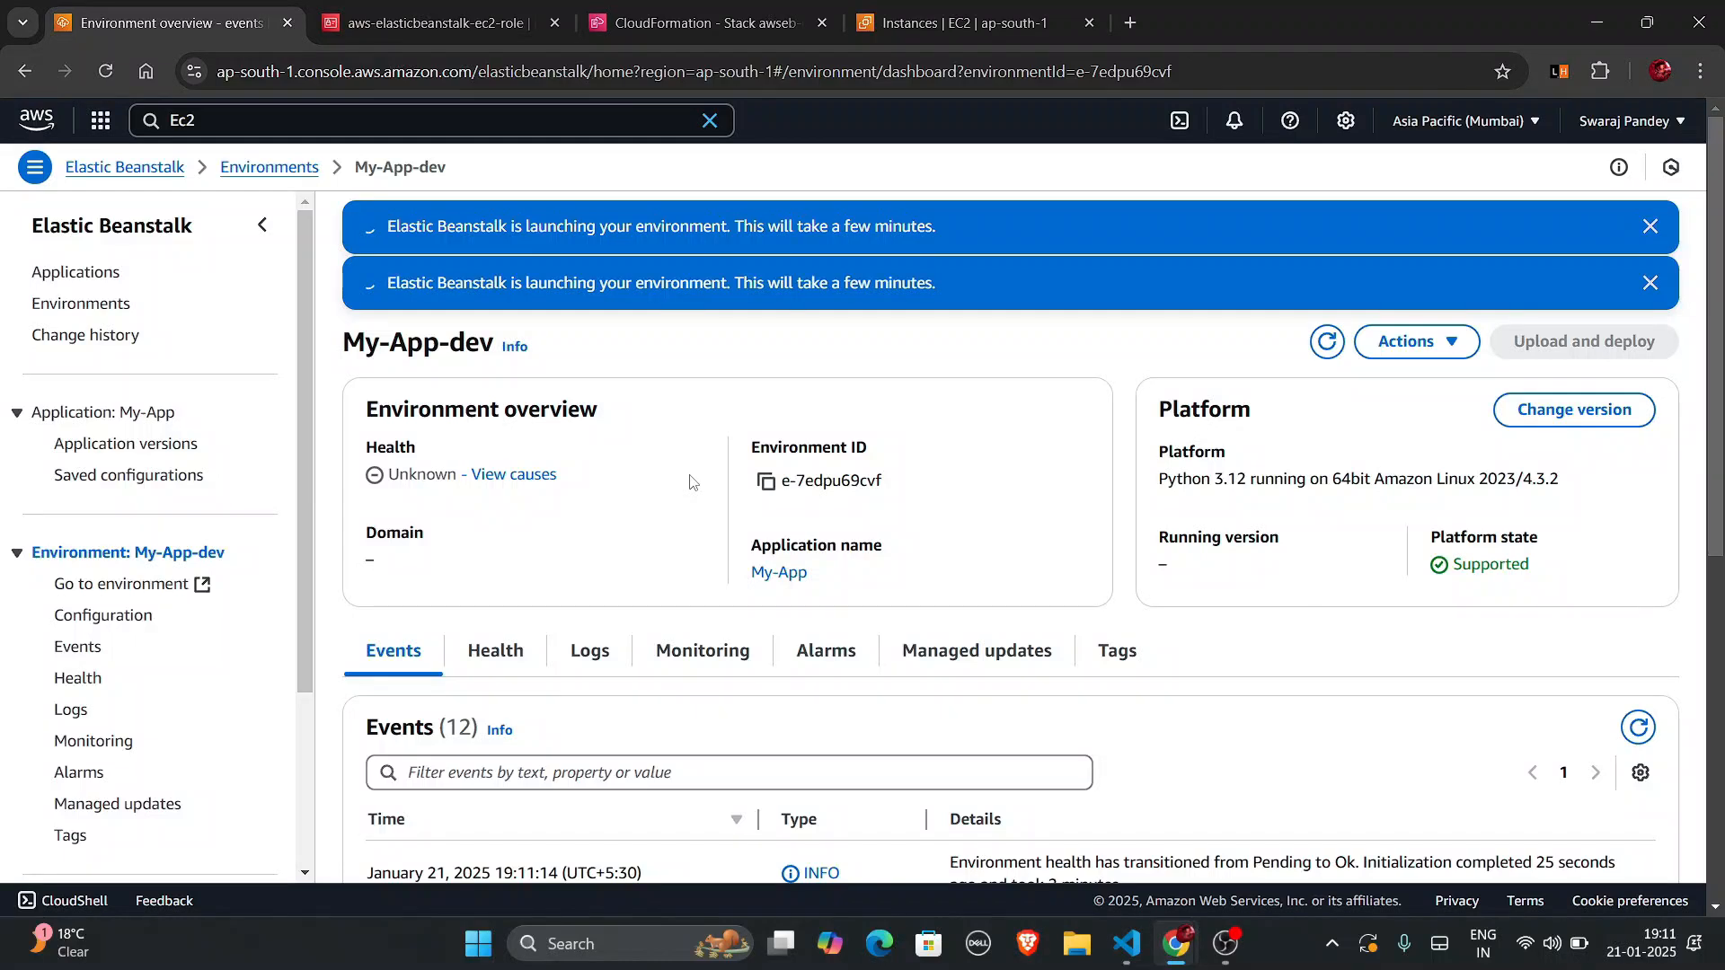
left_click(775, 576)
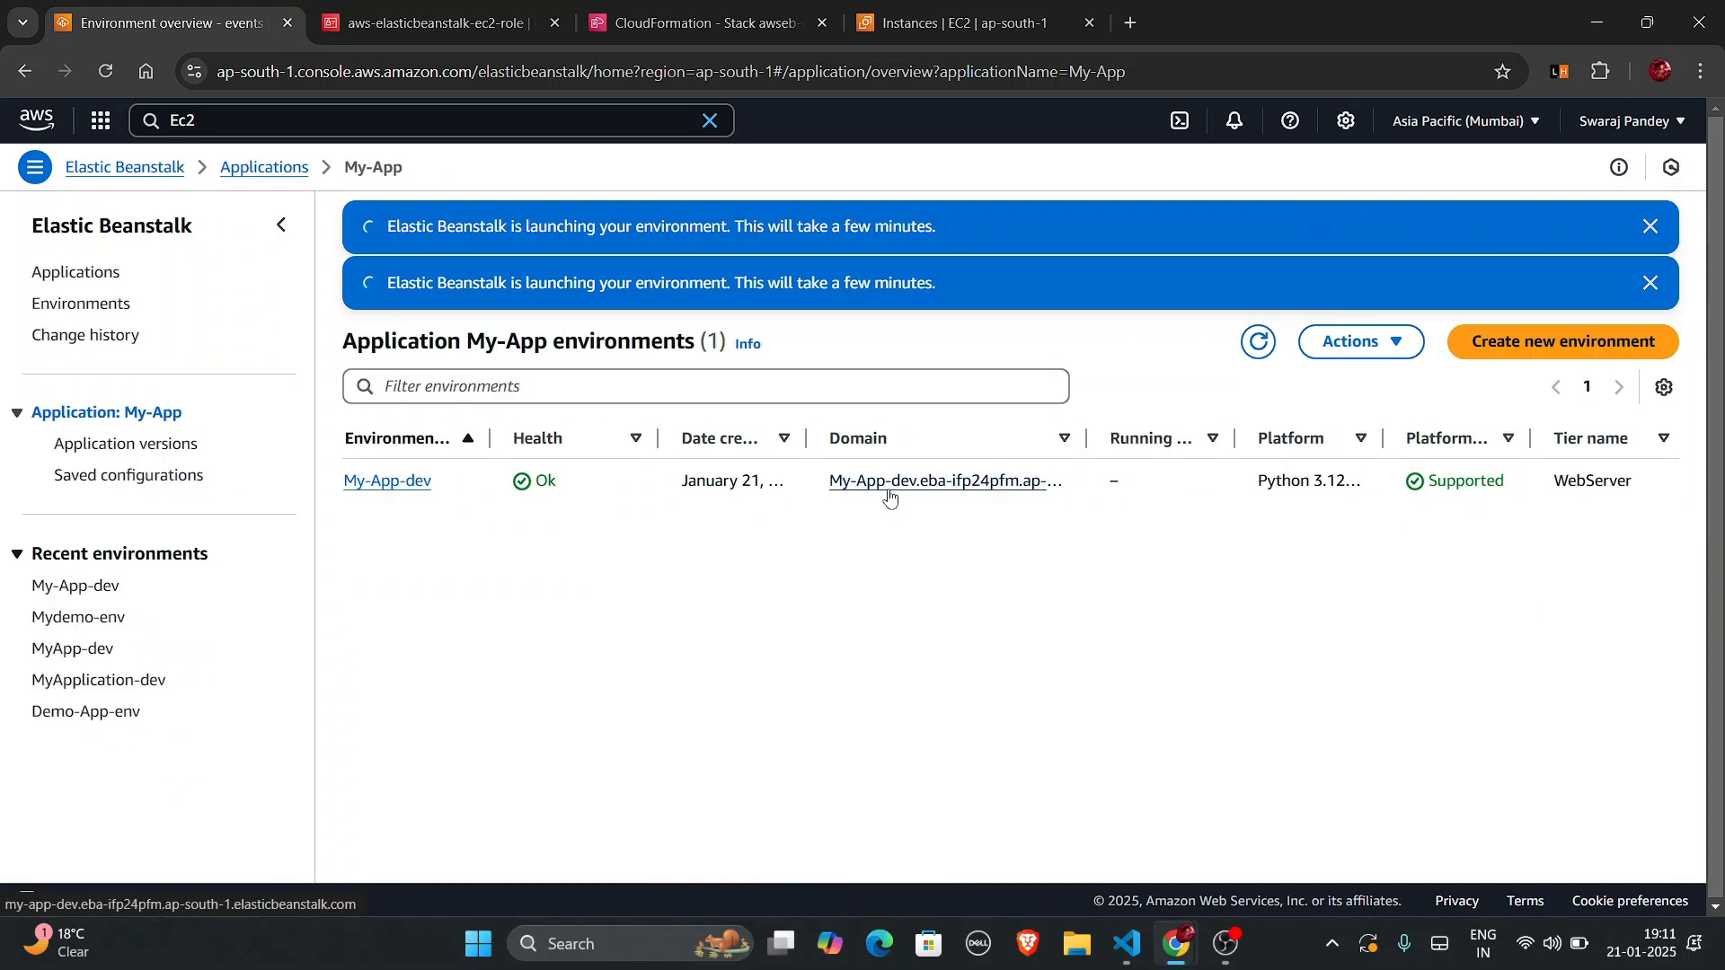
Open the My-App-dev environment's domain and read the deployed Python application's welcome page.
left_click(890, 482)
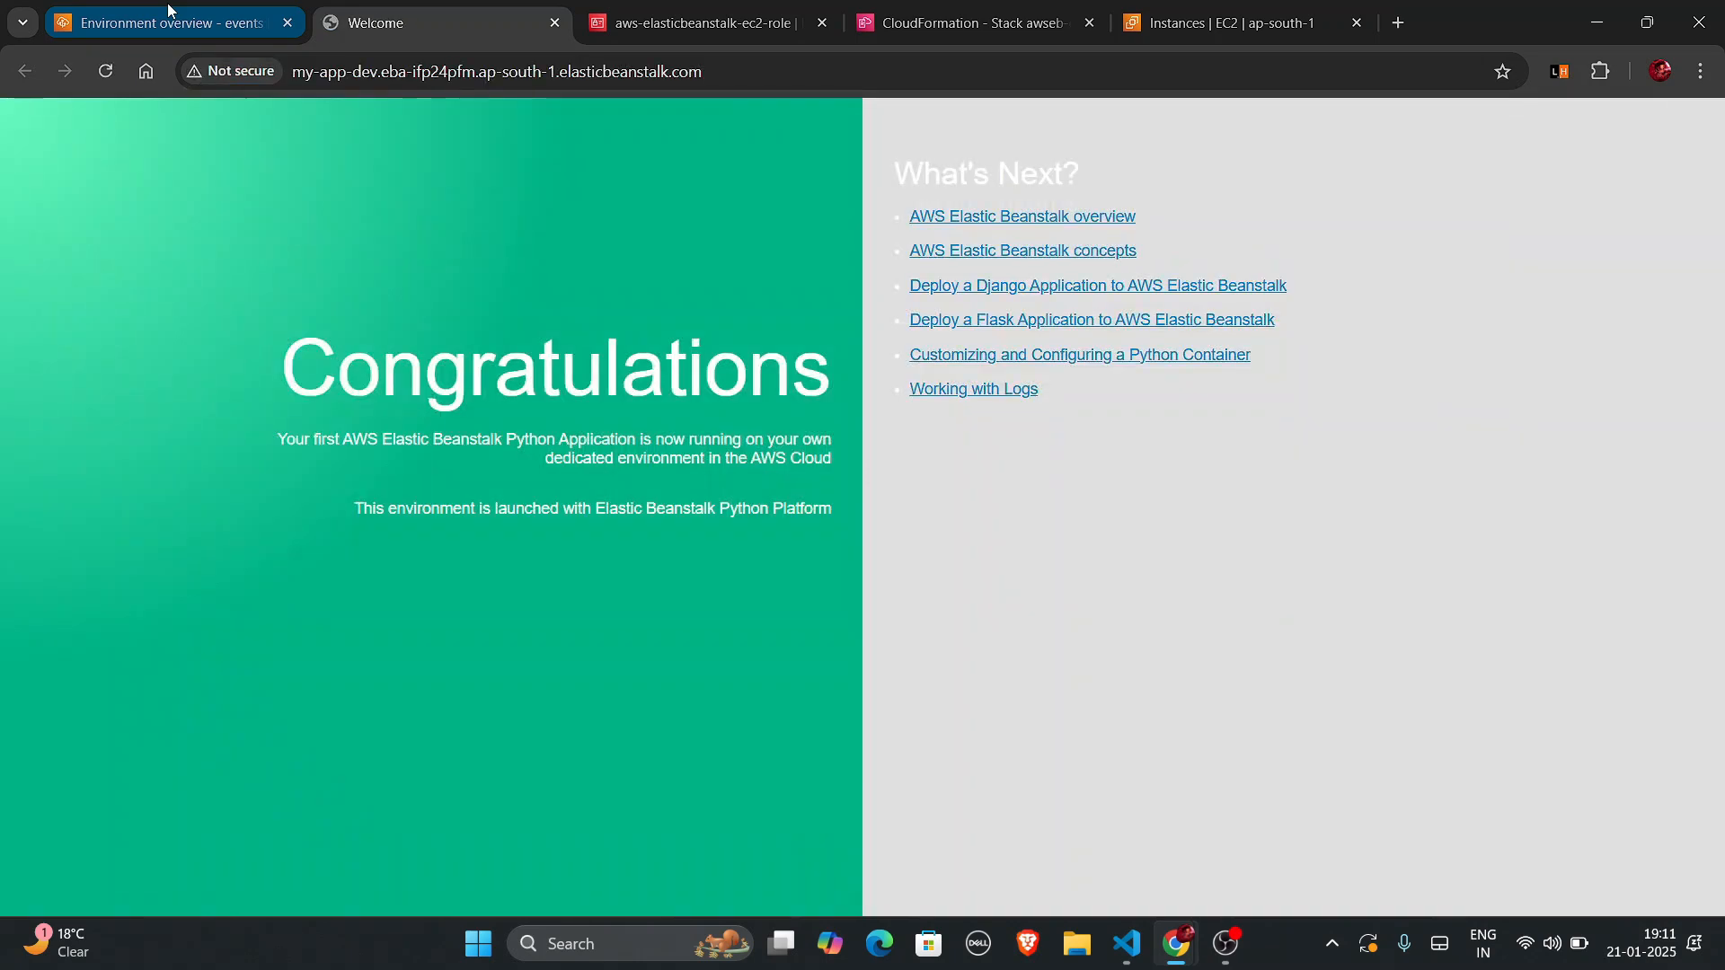
left_click_drag(283, 368, 1066, 529)
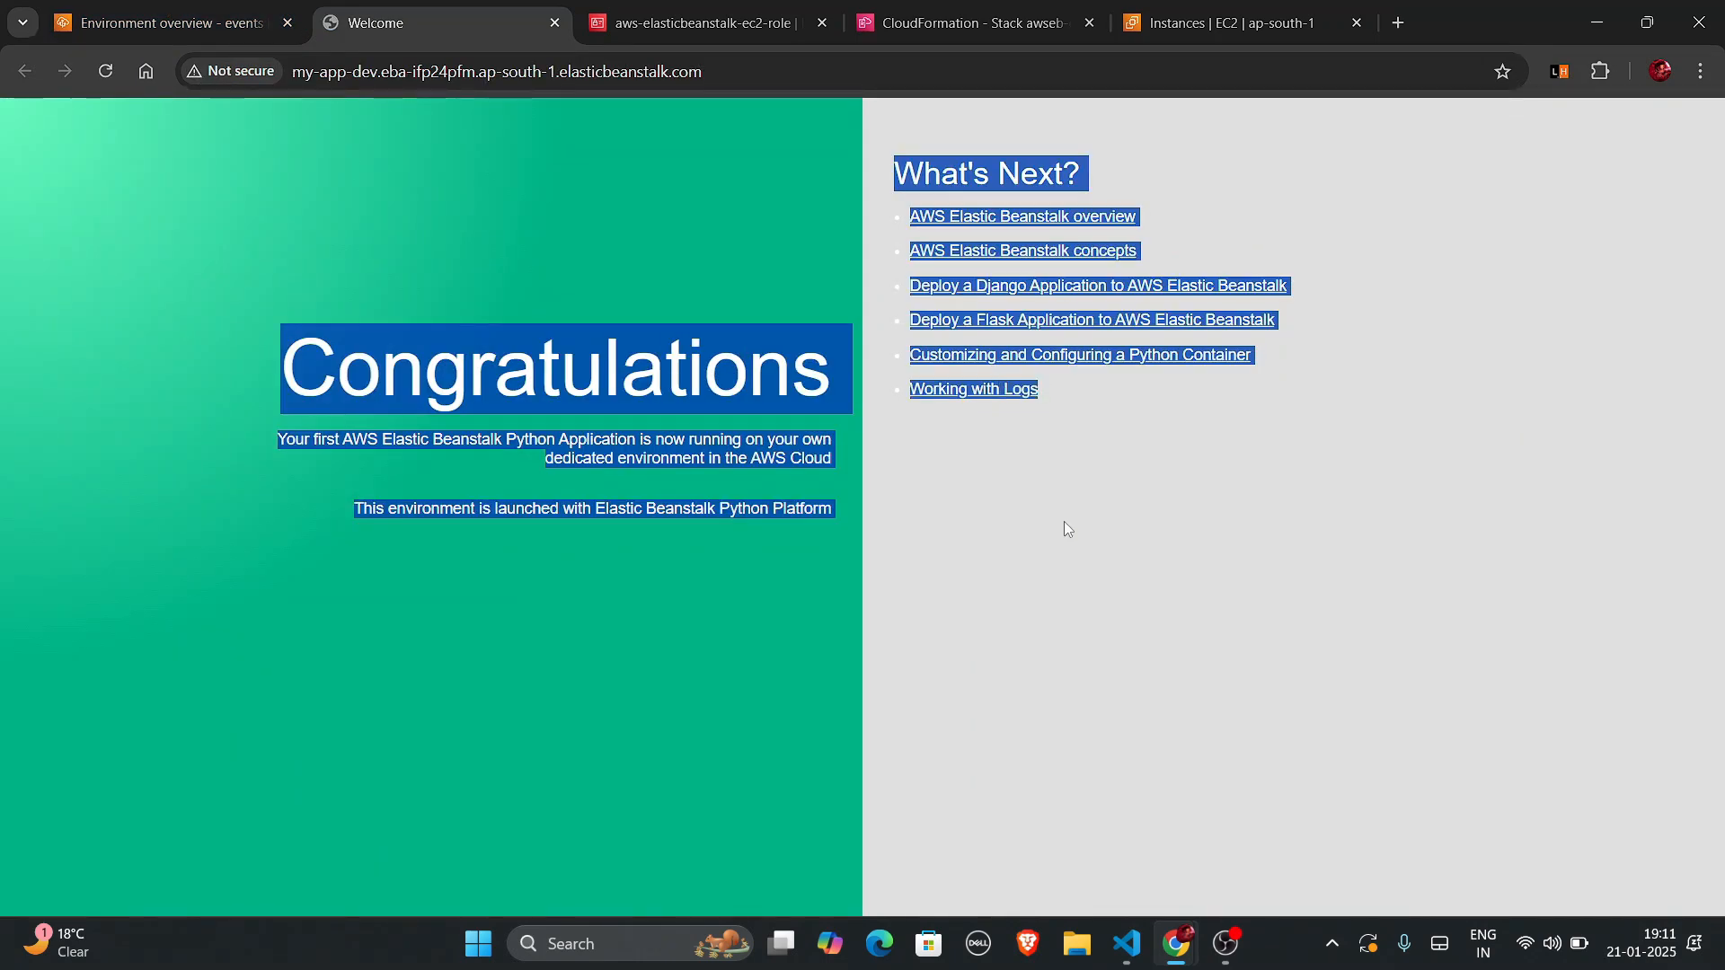
left_click(1064, 526)
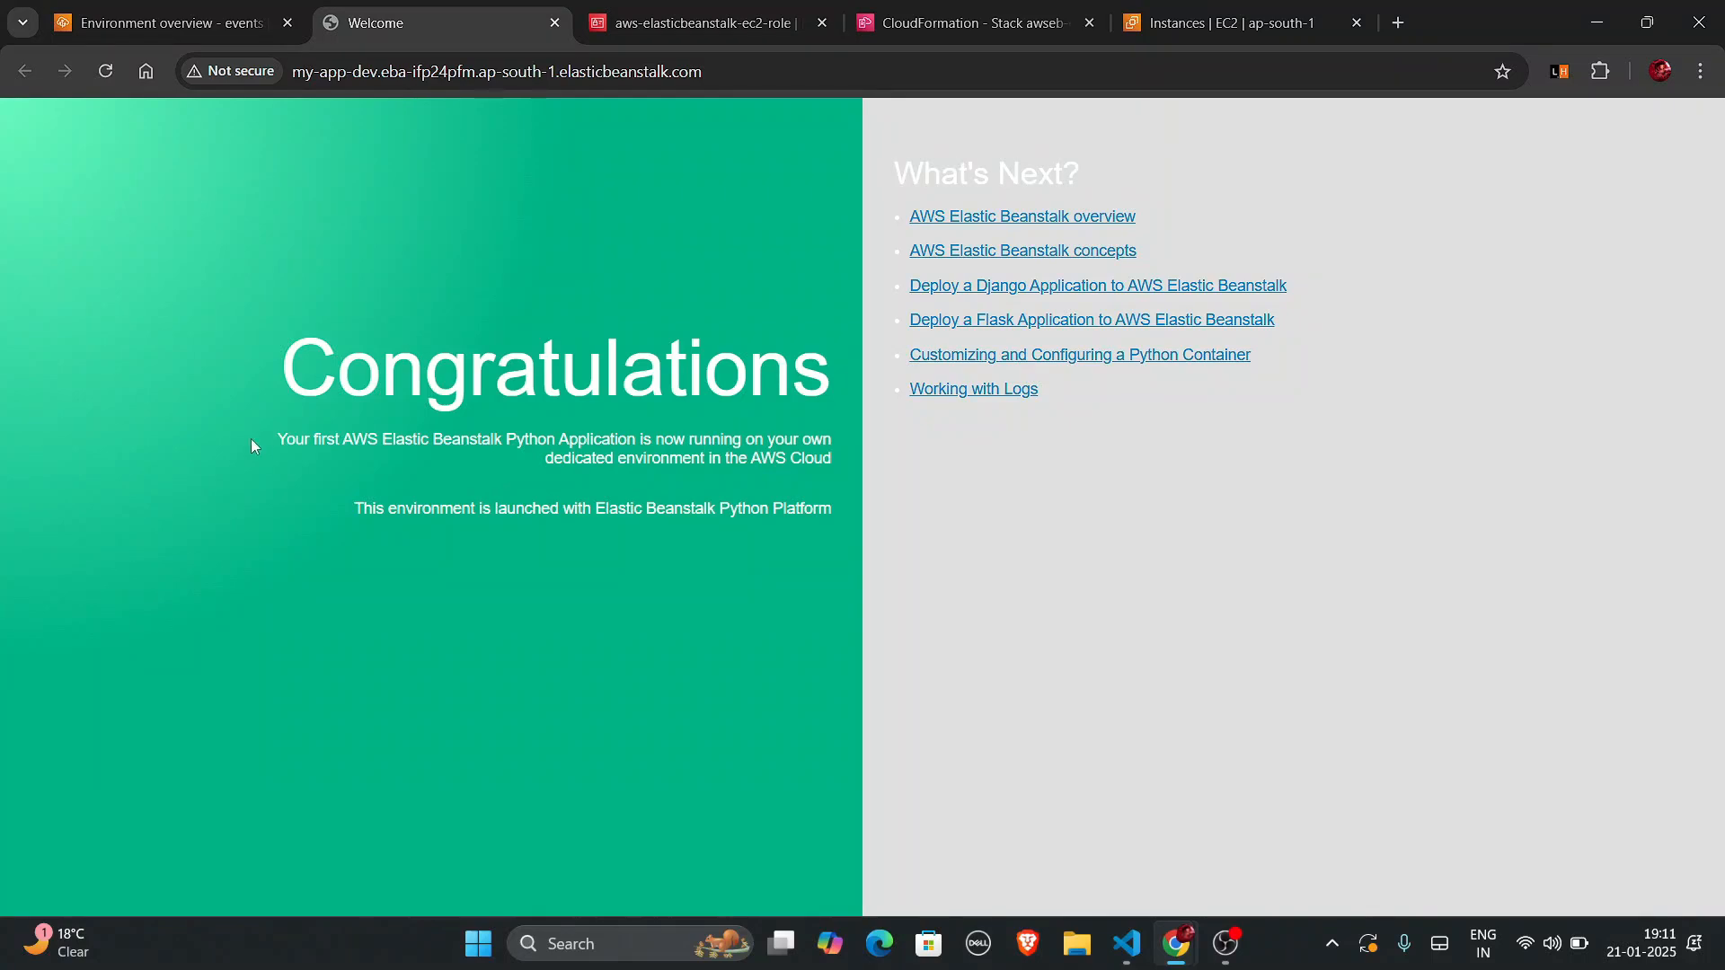
left_click_drag(251, 439, 828, 462)
left_click(847, 460)
triple_click(827, 459)
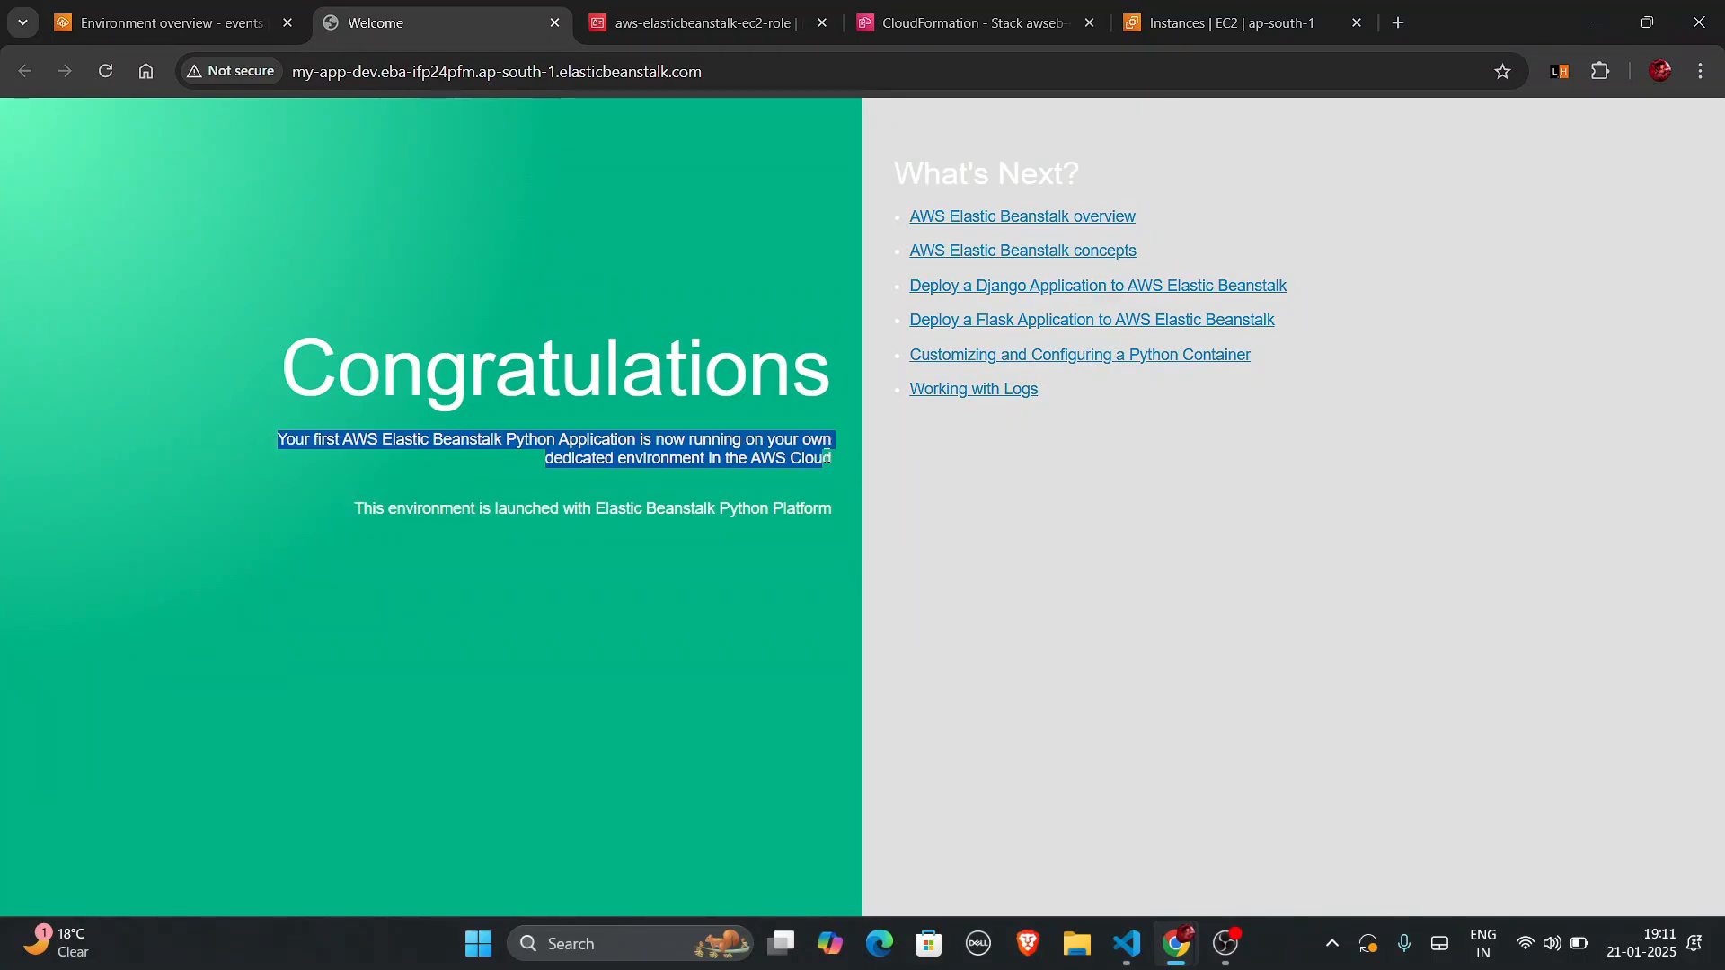
left_click_drag(833, 507, 401, 485)
left_click(400, 487)
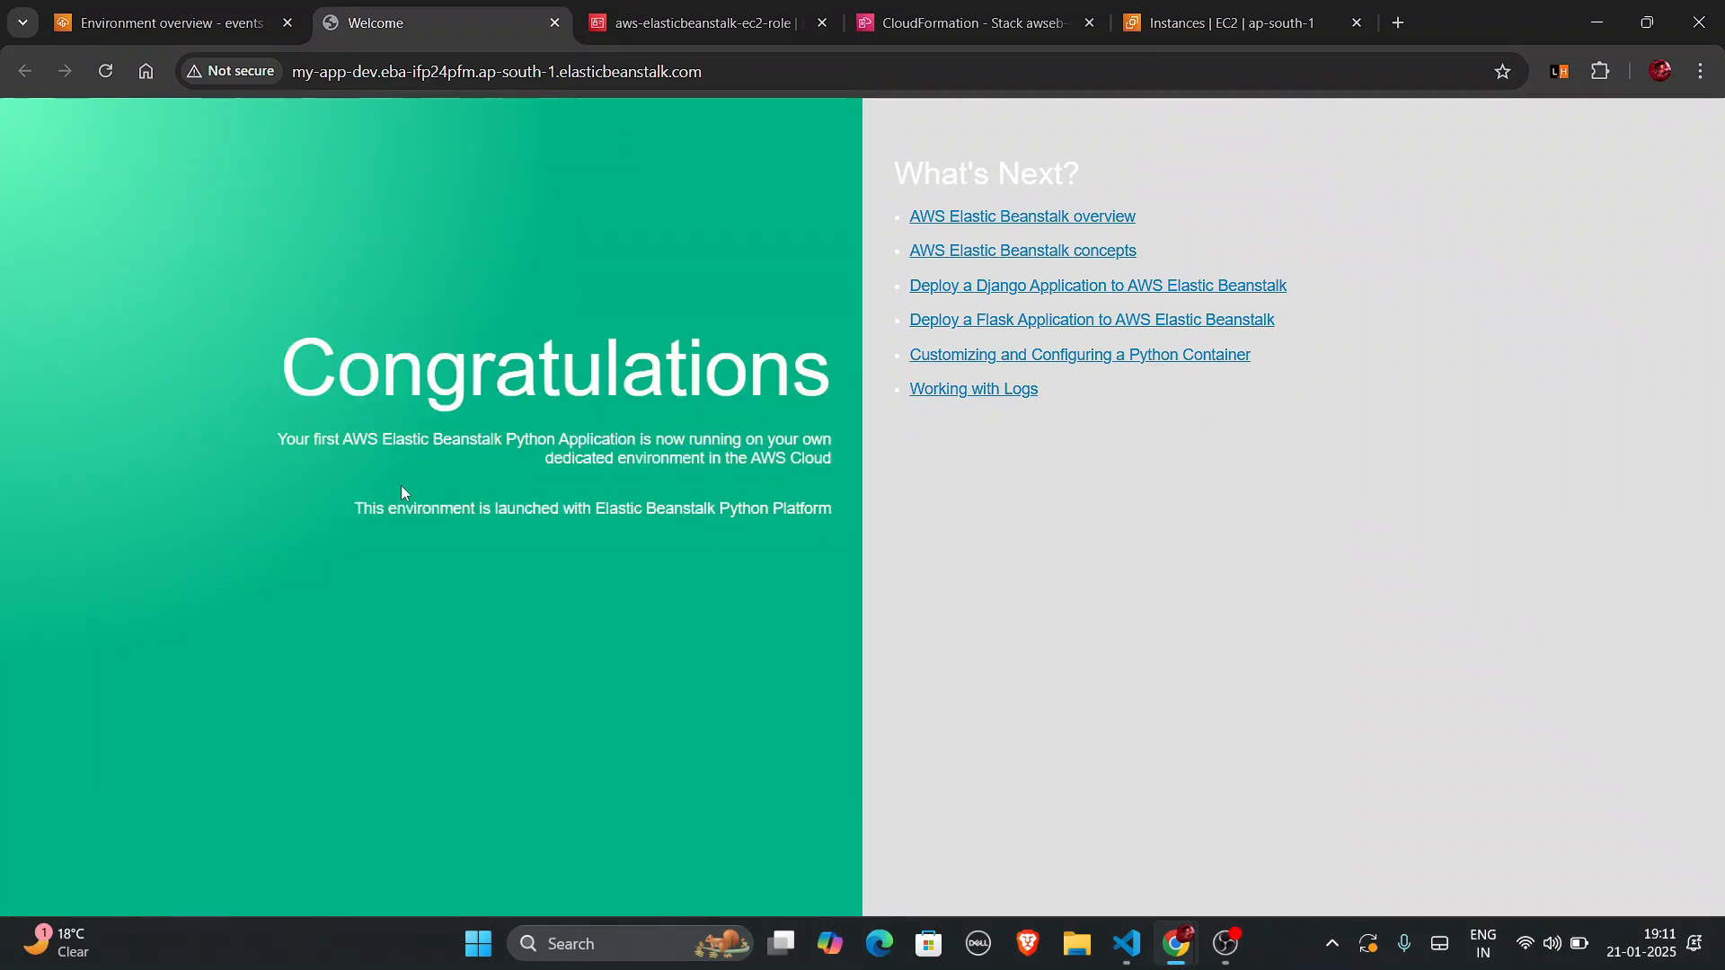
Back on the My-App environments page, dismiss both launch notices and check My-App-dev's health.
left_click(177, 10)
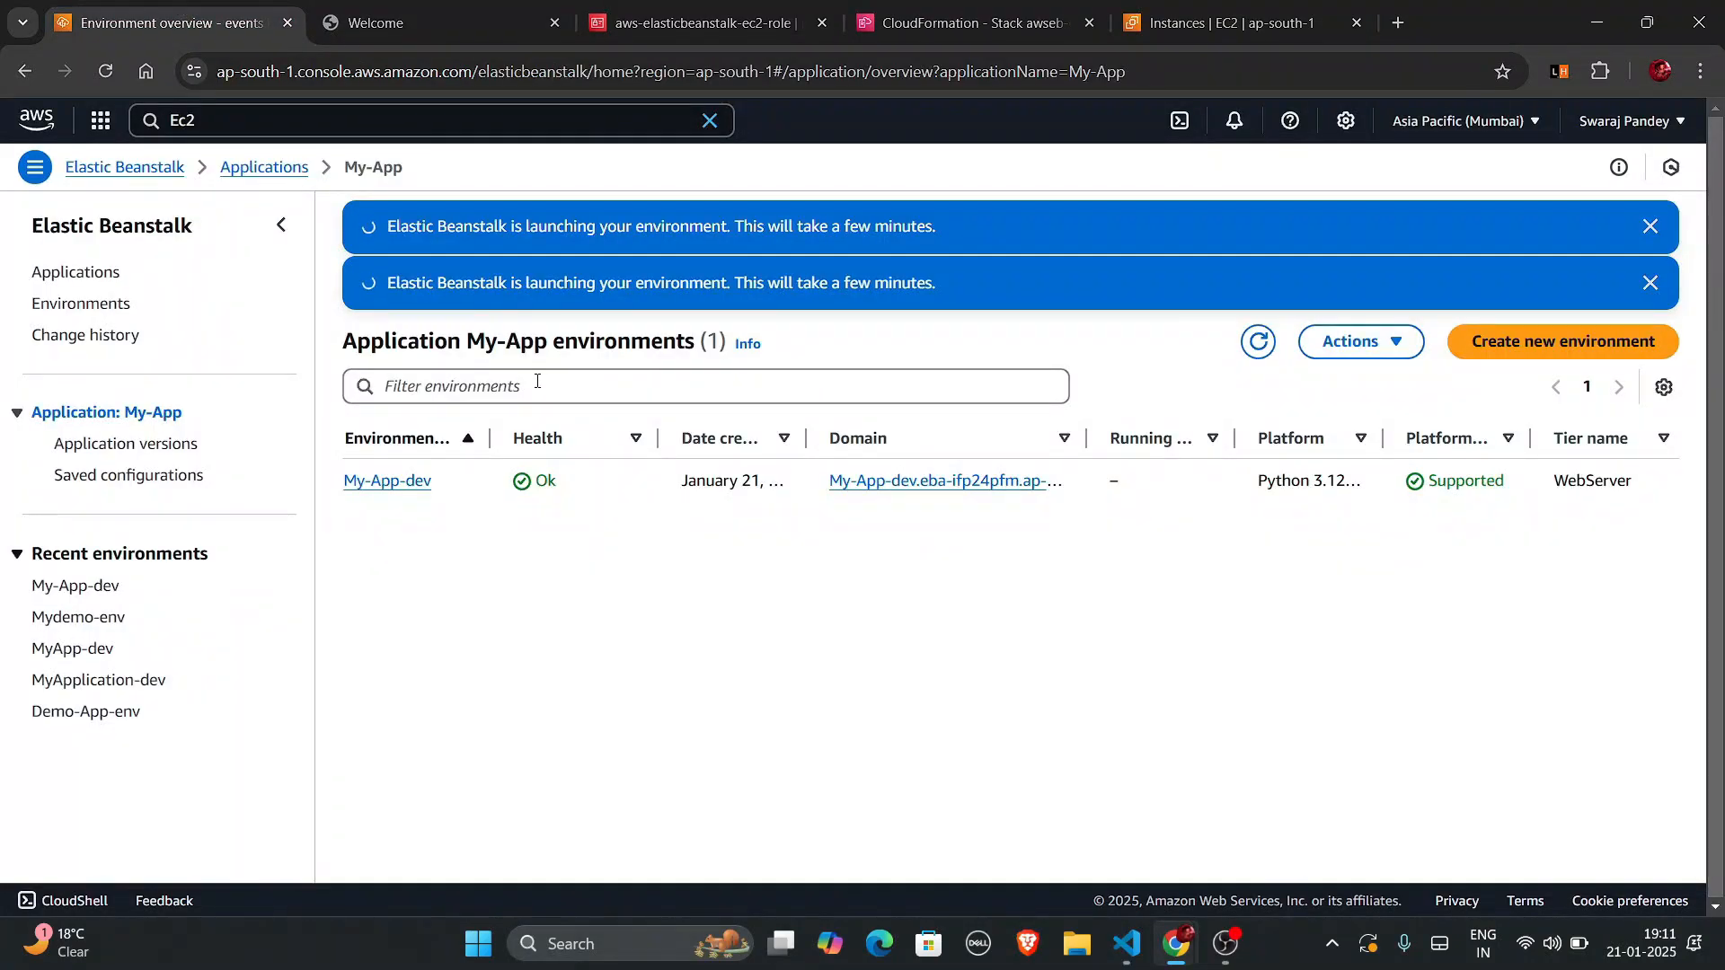
left_click(1650, 226)
left_click(1649, 226)
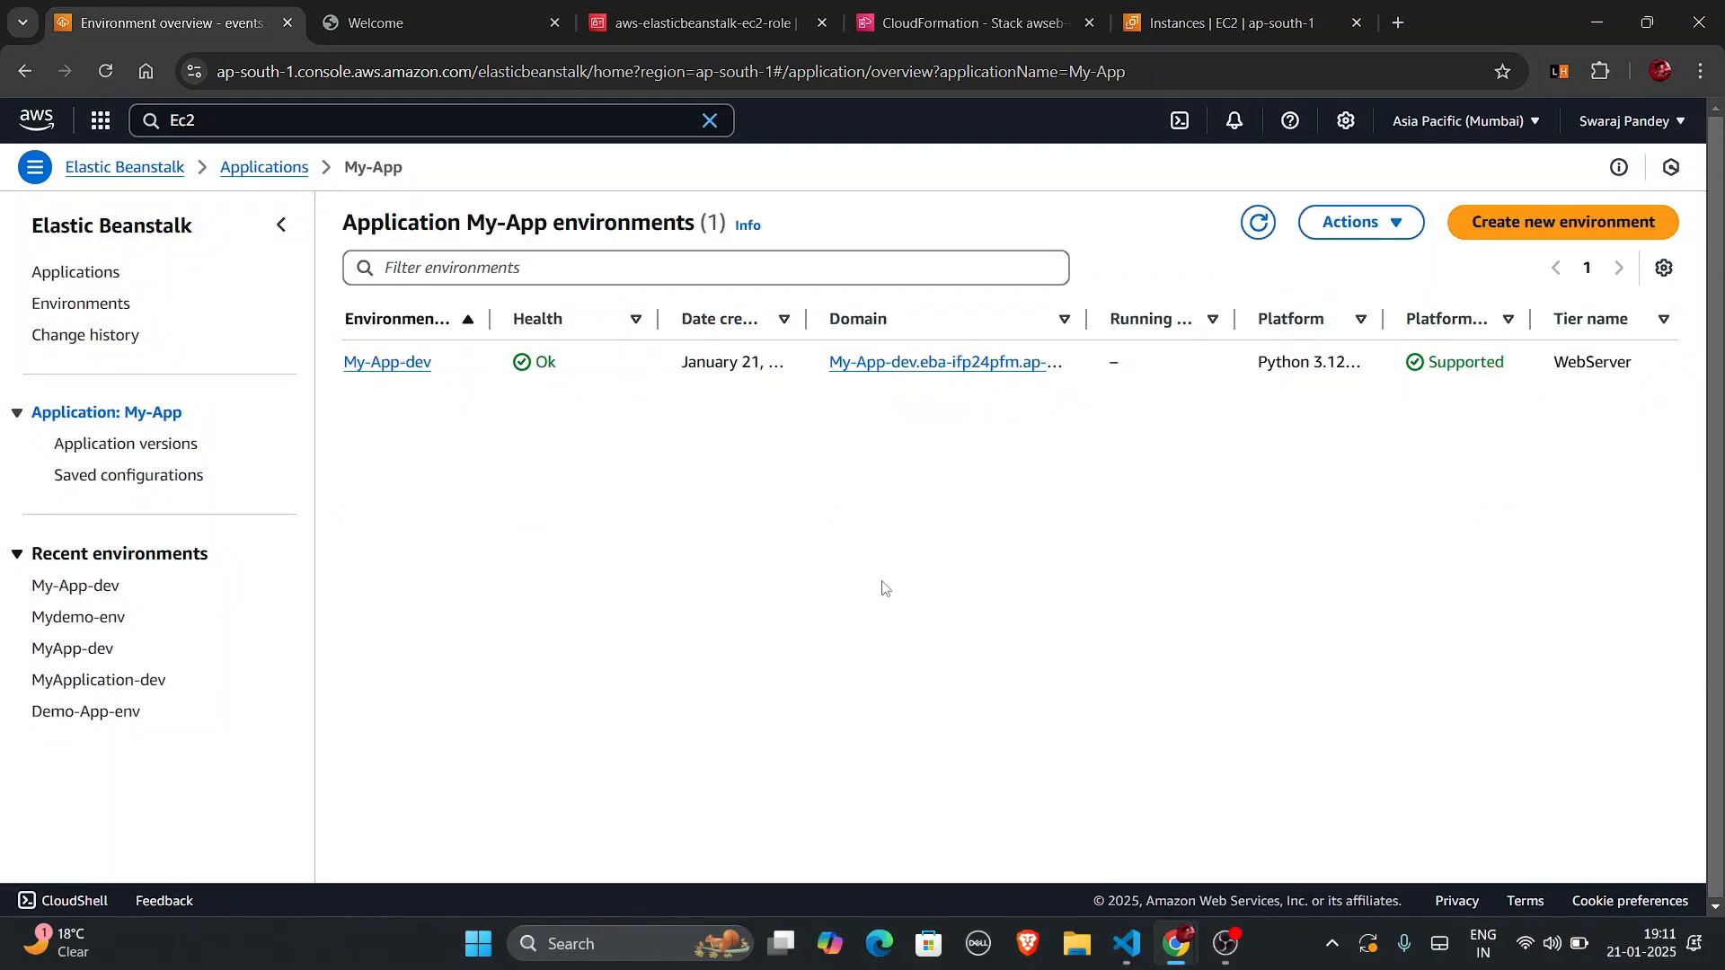
left_click_drag(560, 365, 509, 365)
left_click(509, 365)
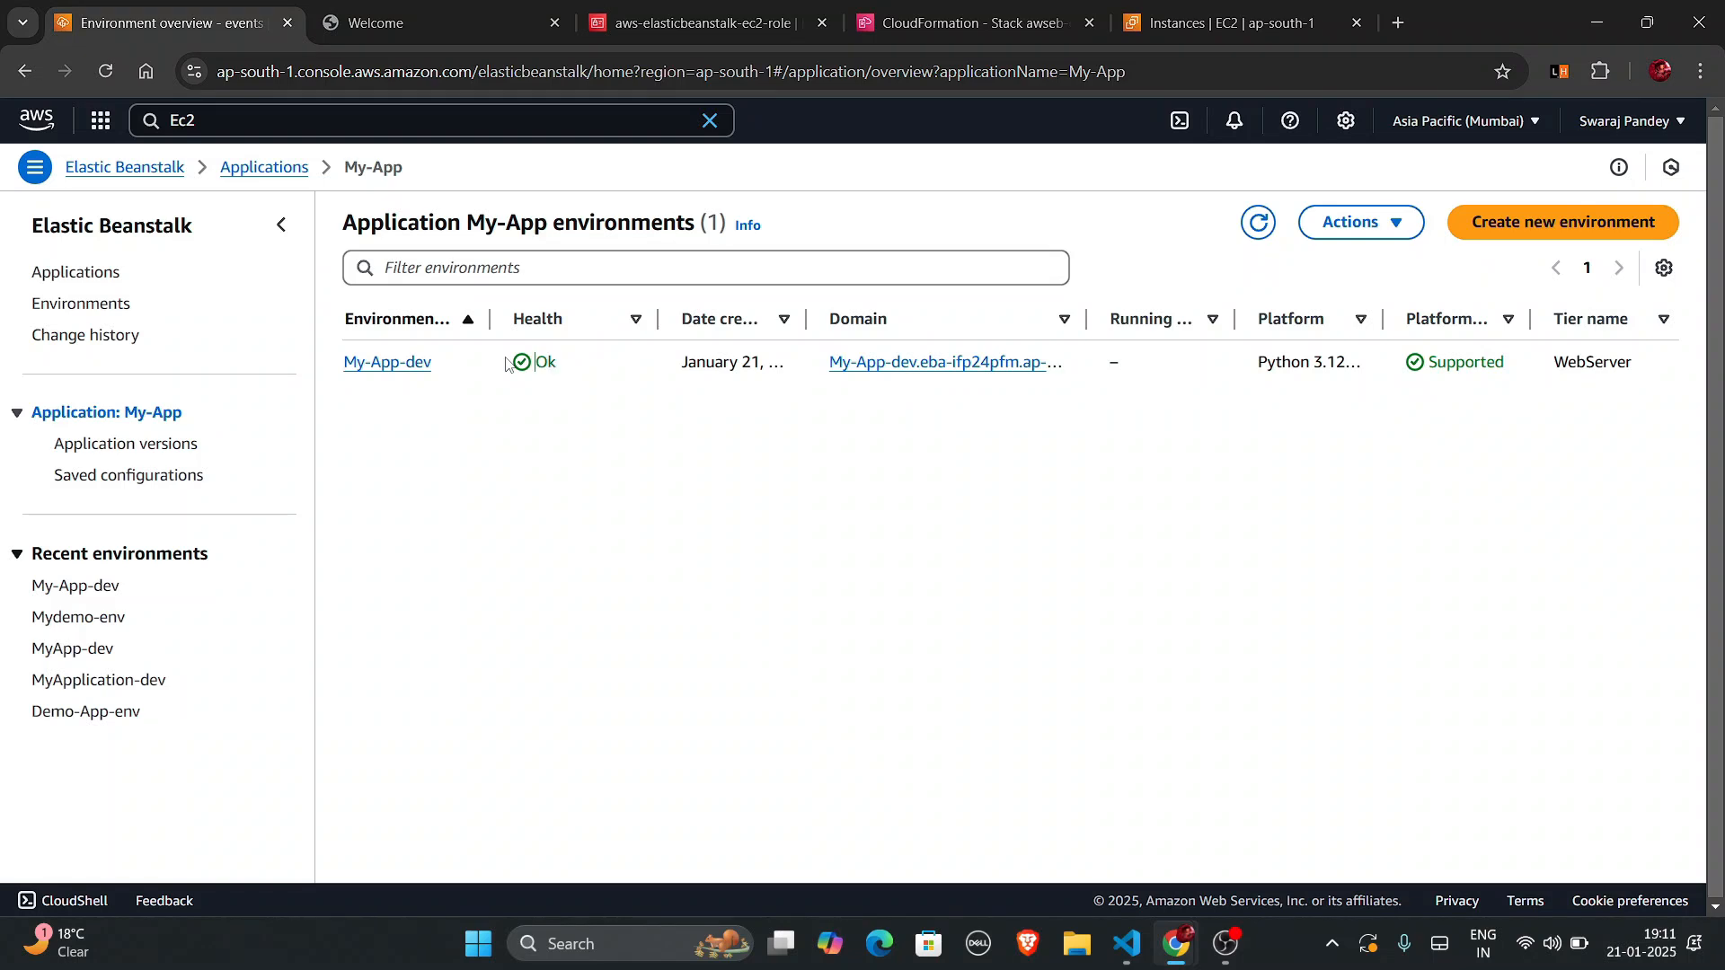